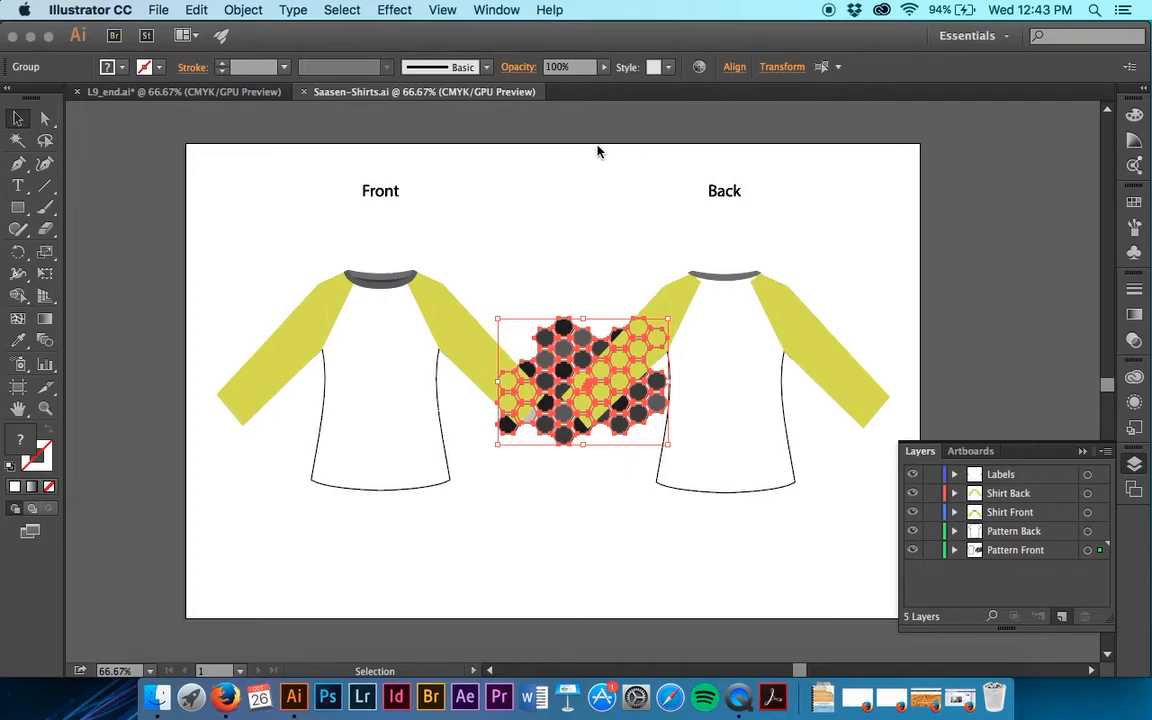
Reverse the stacking order of the print1, print2 and print3 sublayers in the Pattern Front layer, and deselect the artwork.
{"action": "left_click", "coordinate": [954, 550]}
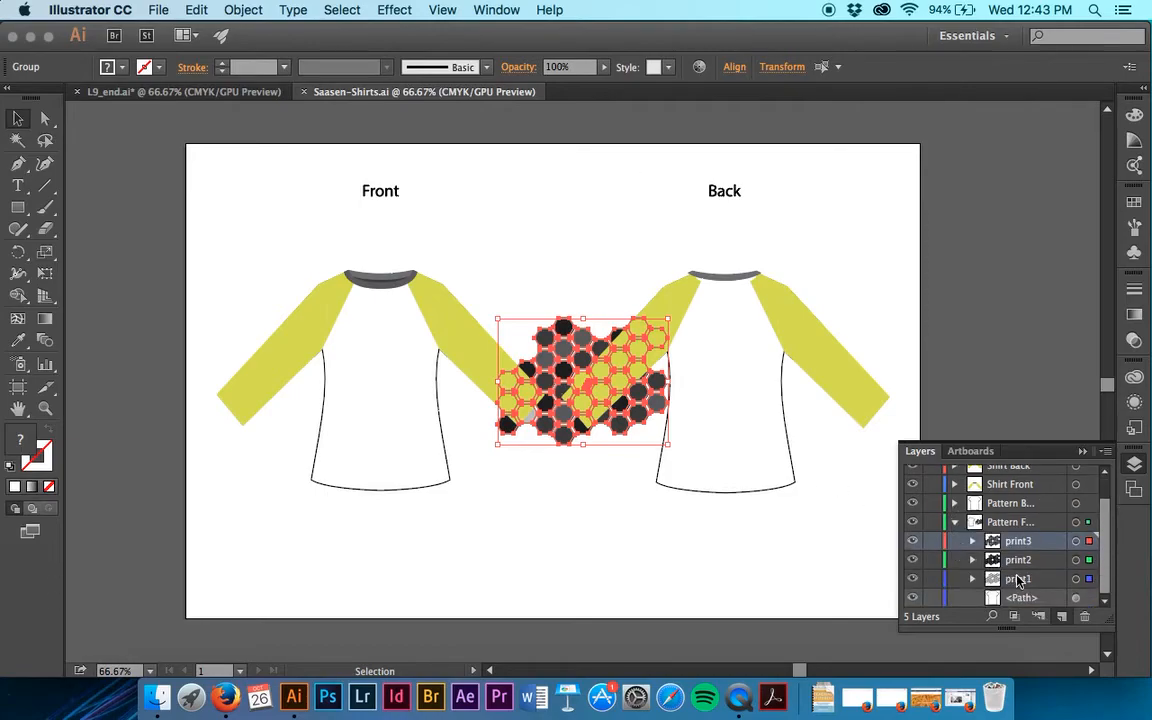
{"action": "left_click", "coordinate": [1020, 580], "text": "shift"}
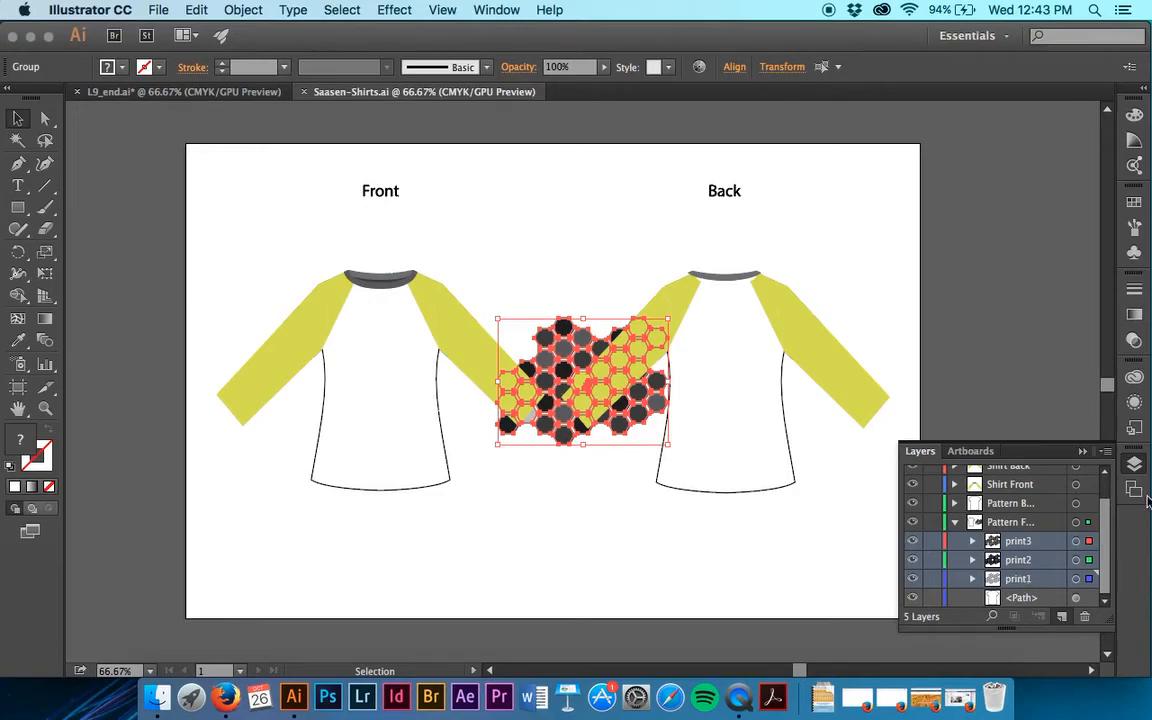
{"action": "left_click", "coordinate": [1105, 451]}
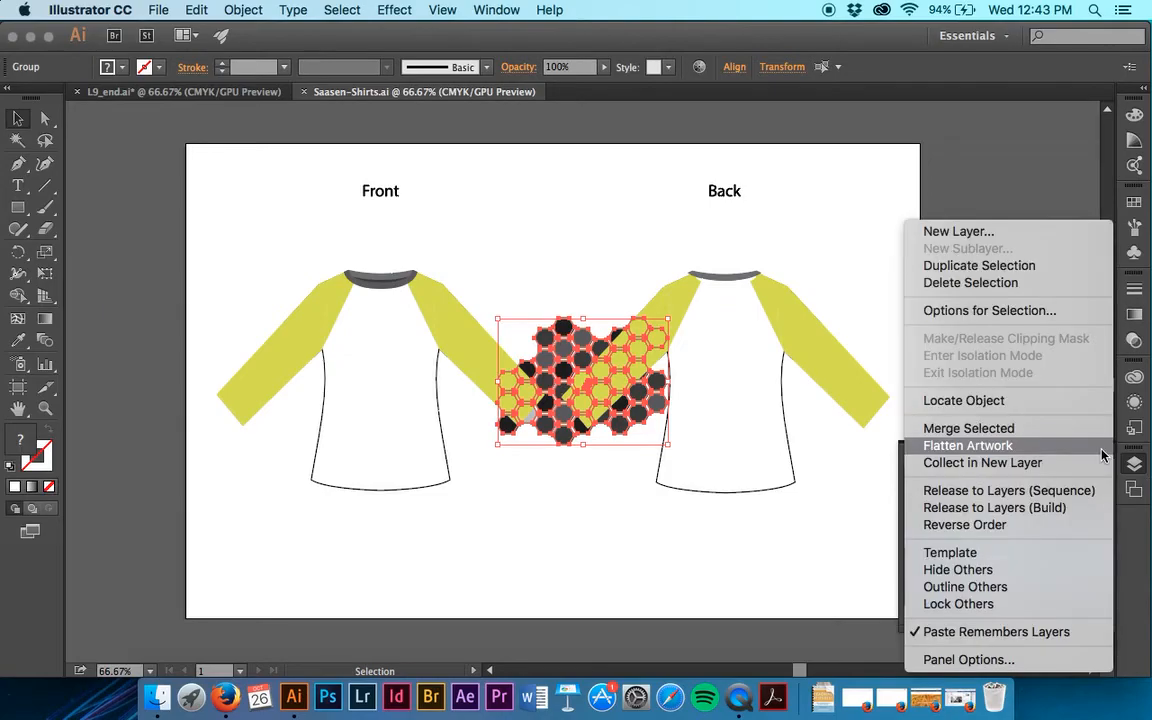
{"action": "left_click", "coordinate": [1062, 525]}
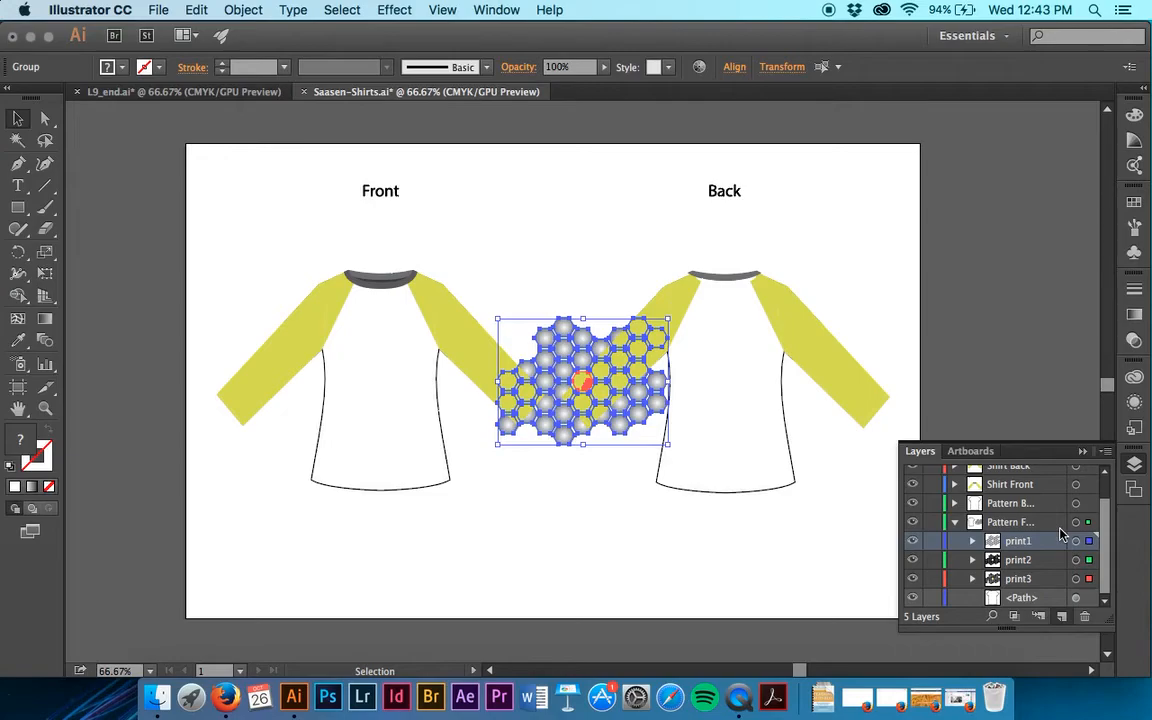
{"action": "left_click", "coordinate": [980, 338]}
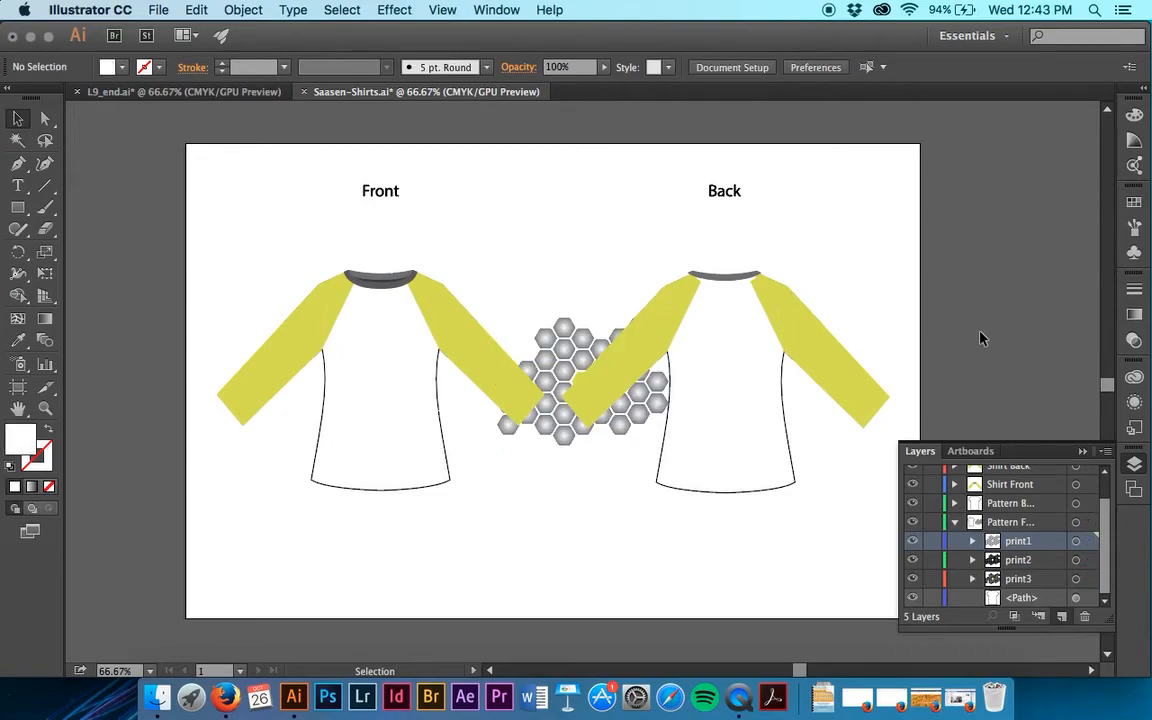
{"action": "left_click", "coordinate": [954, 523]}
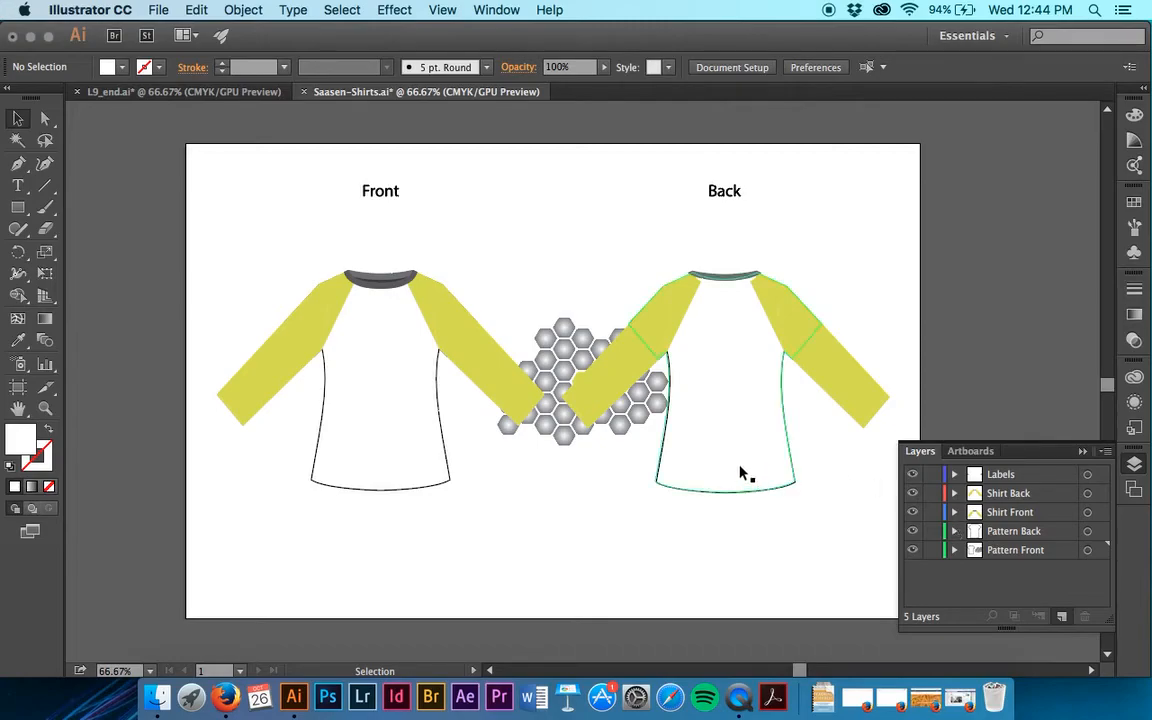
Examine the front shirt's collar and the hidden TEE label in Outline view at 300%, and return to preview.
{"action": "left_click", "coordinate": [492, 11]}
{"action": "mouse_move", "coordinate": [442, 10]}
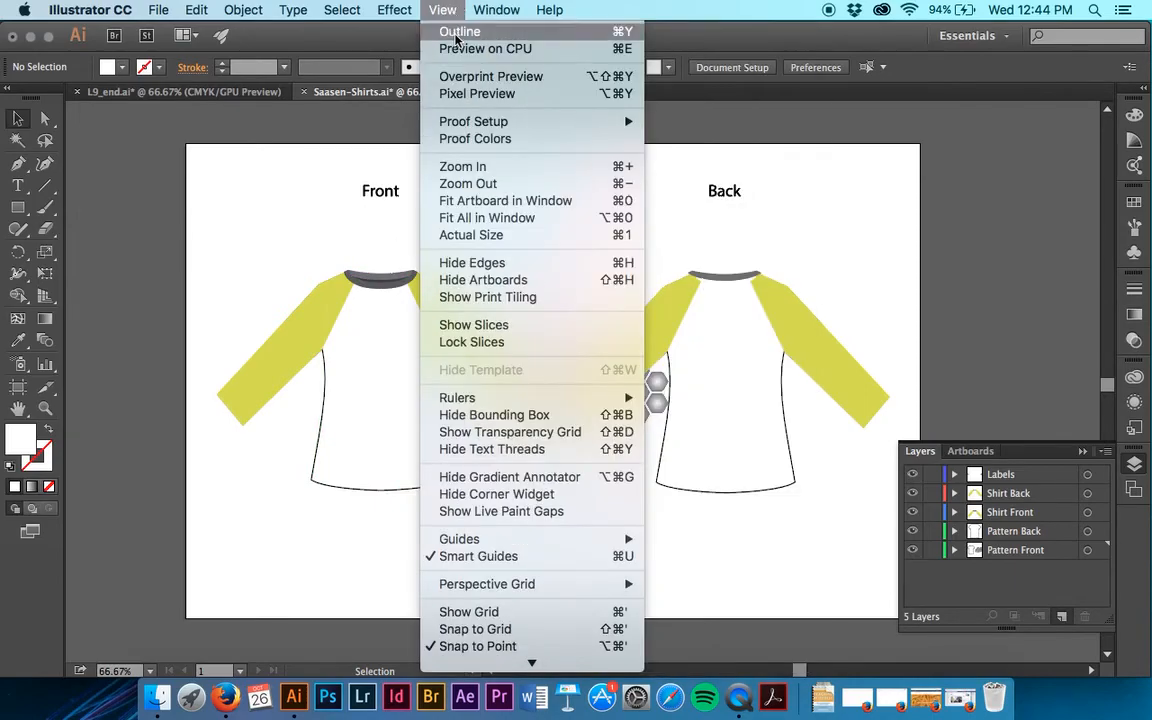
{"action": "left_click", "coordinate": [459, 32]}
{"action": "key", "text": "super+equal"}
{"action": "key", "text": "super+equal"}
{"action": "key", "text": "super+equal"}
{"action": "key", "text": "super+equal"}
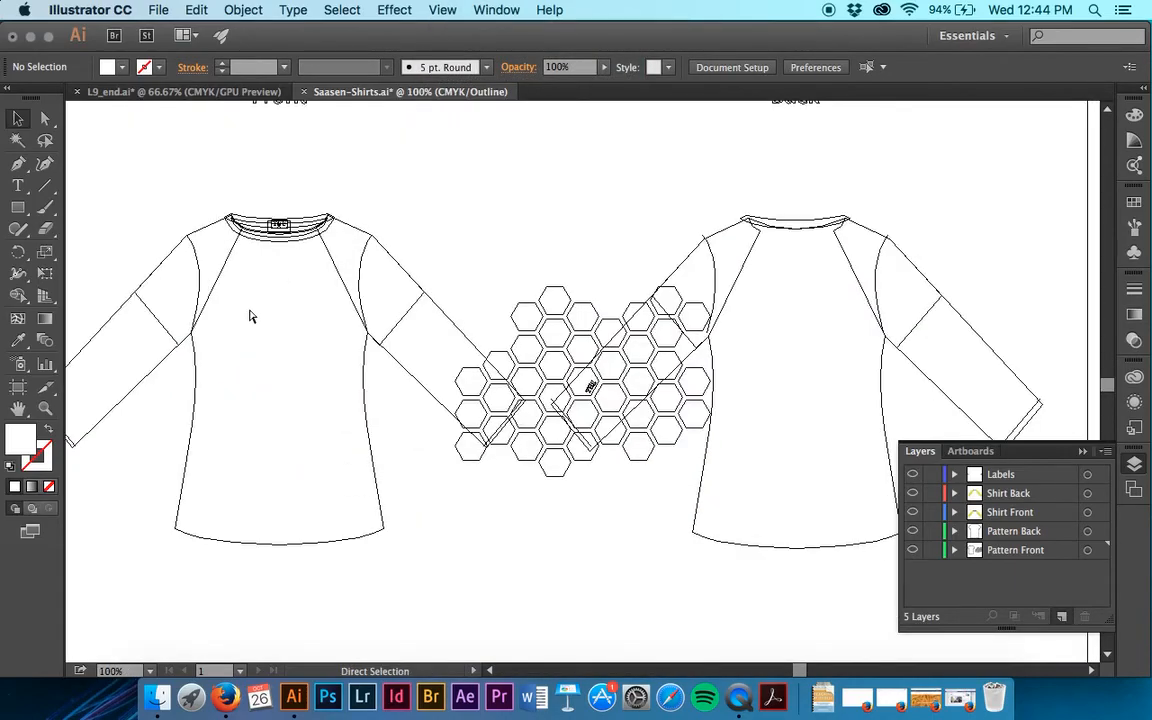
{"action": "scroll", "coordinate": [249, 316], "scroll_direction": "left", "scroll_amount": 10}
{"action": "scroll", "coordinate": [249, 316], "scroll_direction": "up", "scroll_amount": 10}
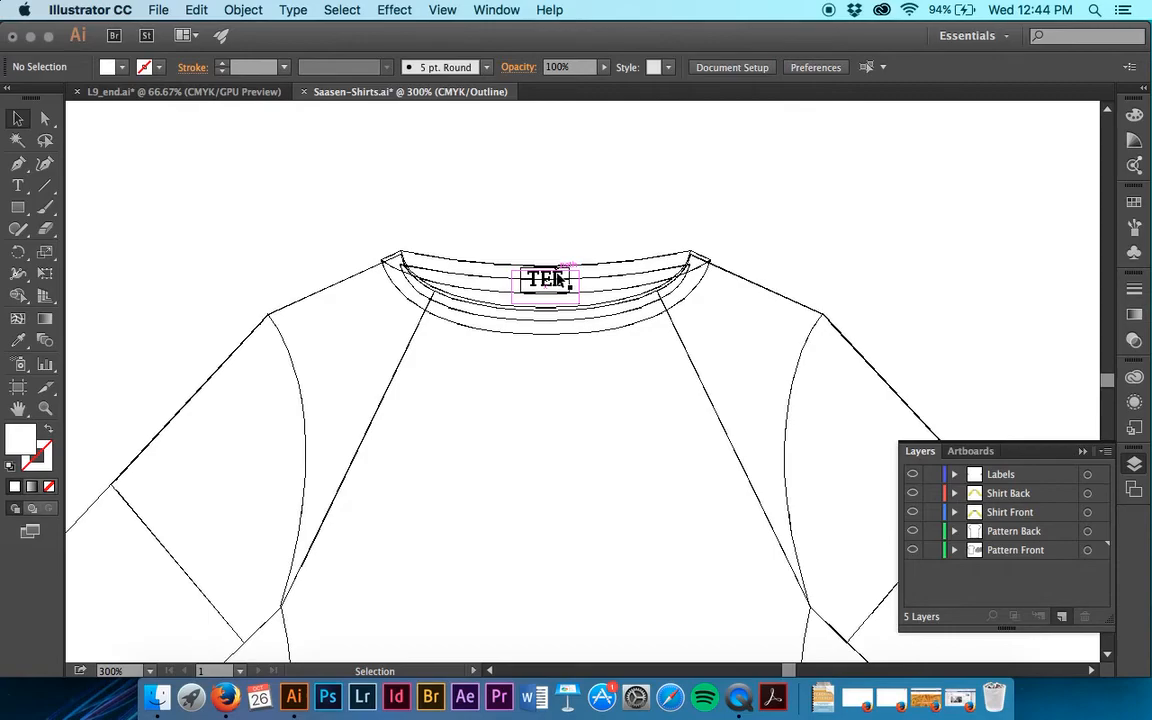
{"action": "left_click", "coordinate": [496, 10]}
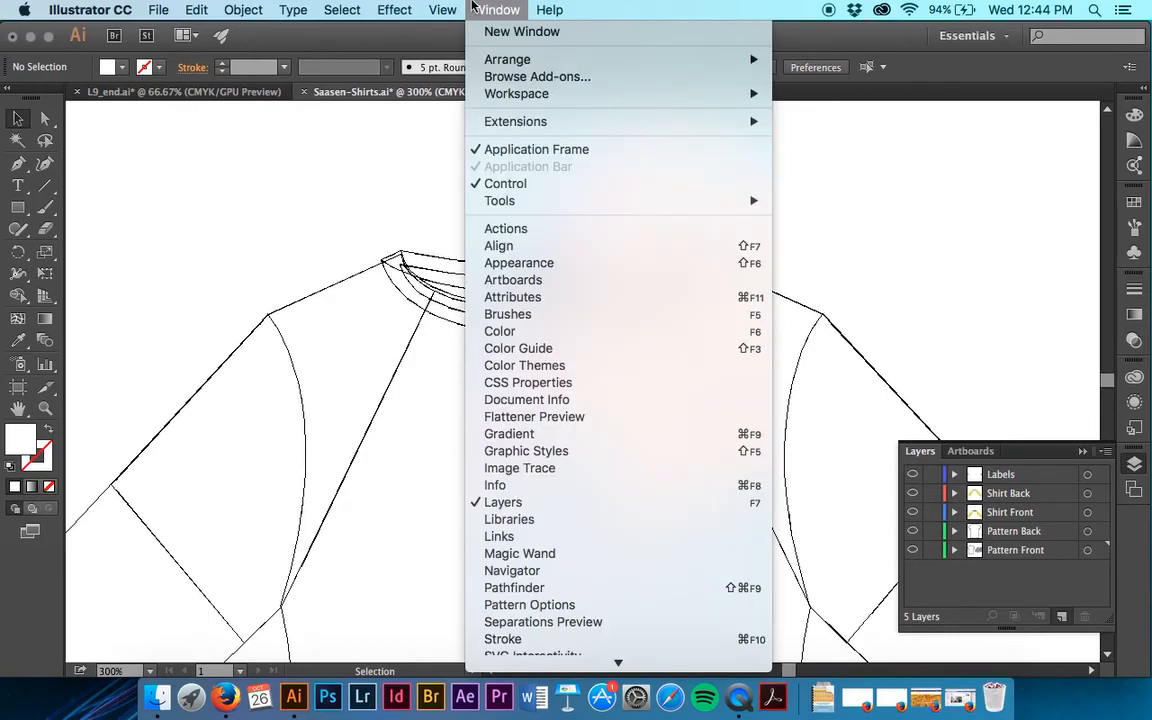
{"action": "left_click", "coordinate": [448, 32]}
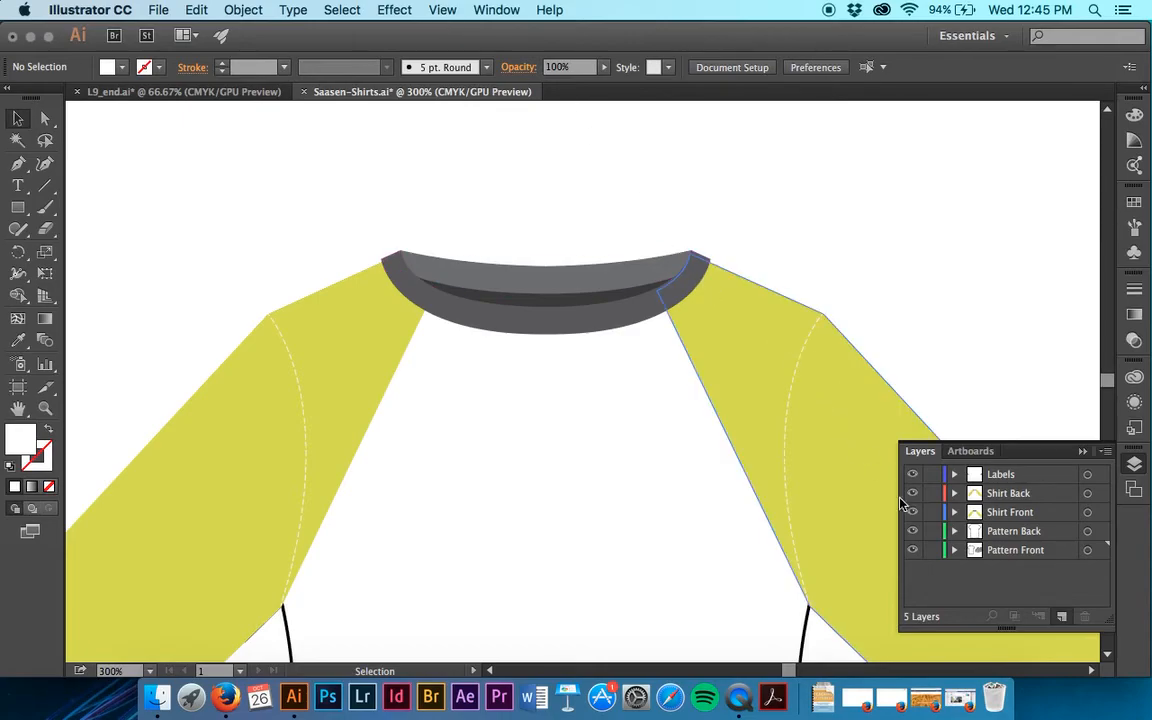
Expand the Shirt Front layer, lock everything except its front collar sublayer, and unlock those layers again.
{"action": "left_click", "coordinate": [954, 512]}
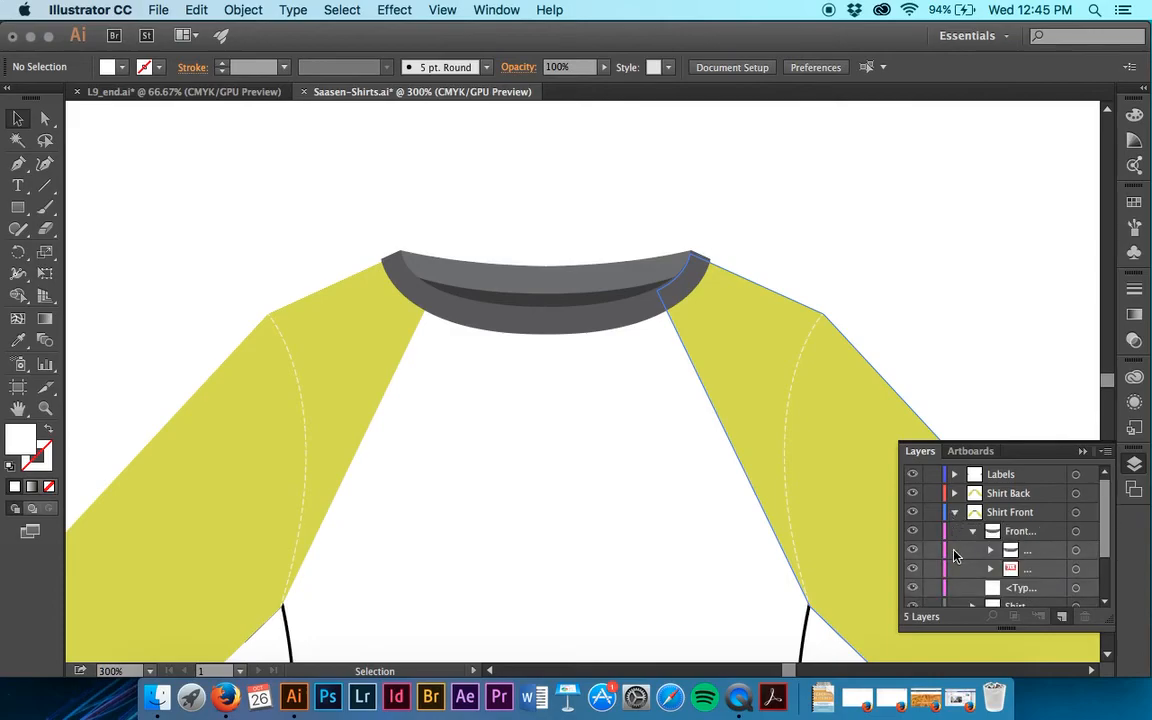
{"action": "left_click", "coordinate": [937, 534], "text": "alt"}
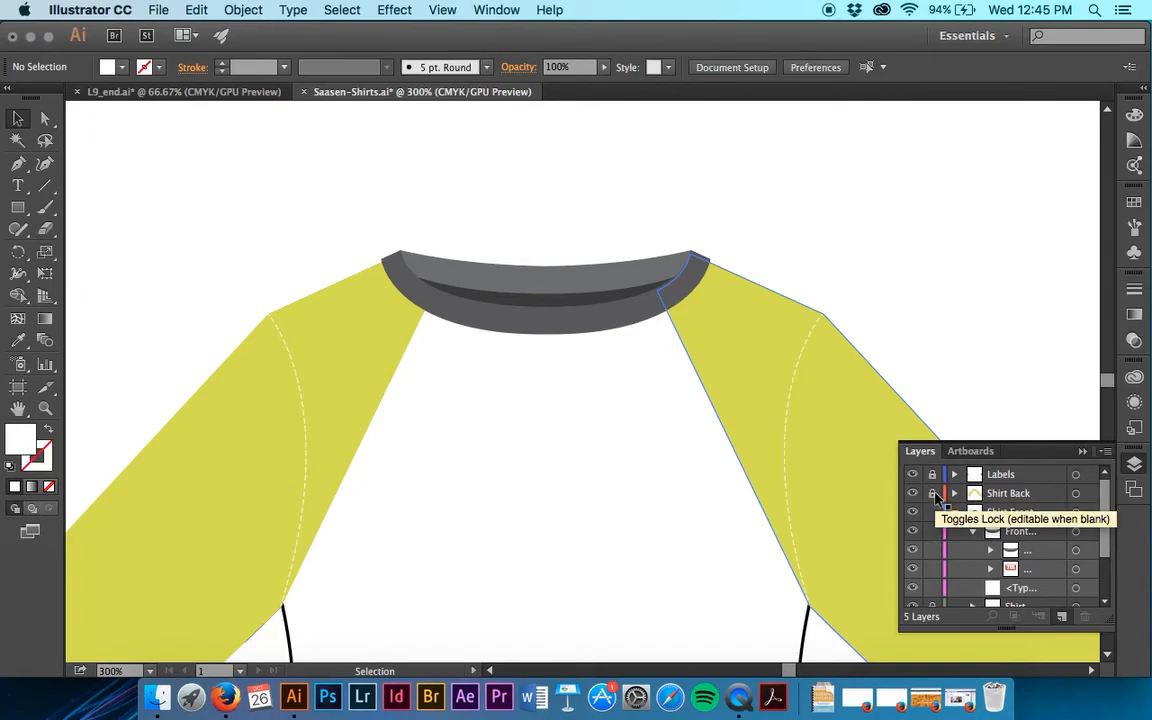
{"action": "scroll", "coordinate": [935, 520], "scroll_direction": "down", "scroll_amount": 3}
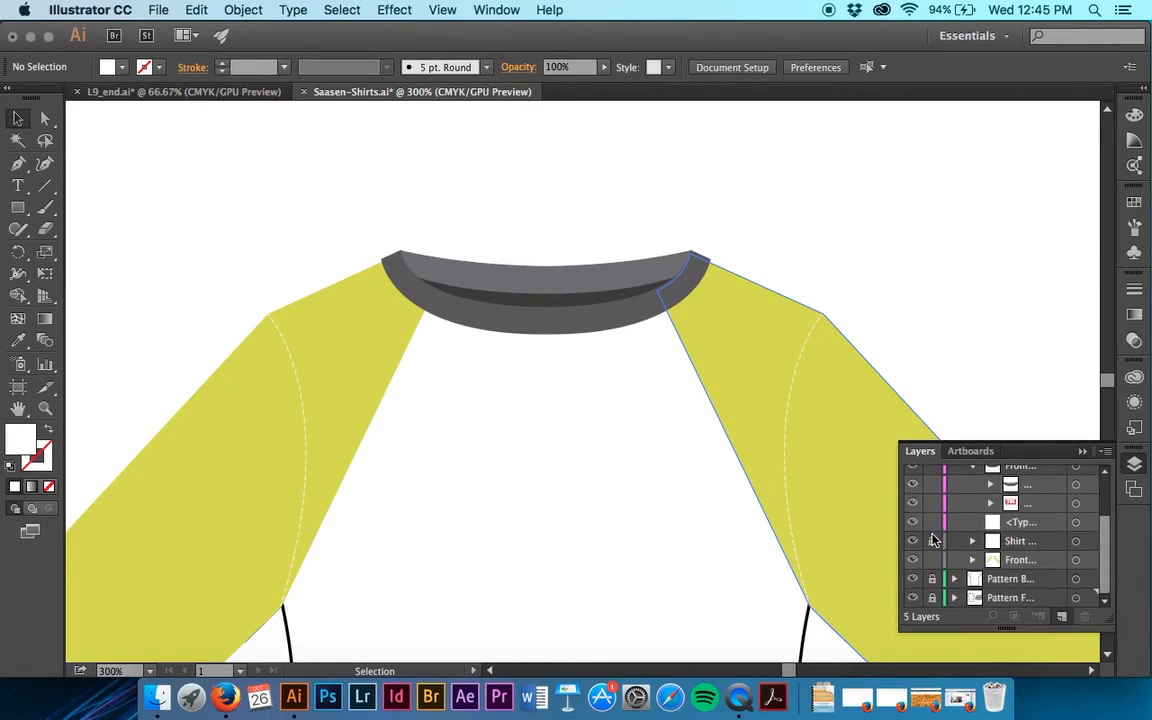
{"action": "left_click", "coordinate": [932, 541]}
{"action": "left_click", "coordinate": [932, 580]}
{"action": "left_click", "coordinate": [932, 598]}
{"action": "scroll", "coordinate": [932, 540], "scroll_direction": "up", "scroll_amount": 3}
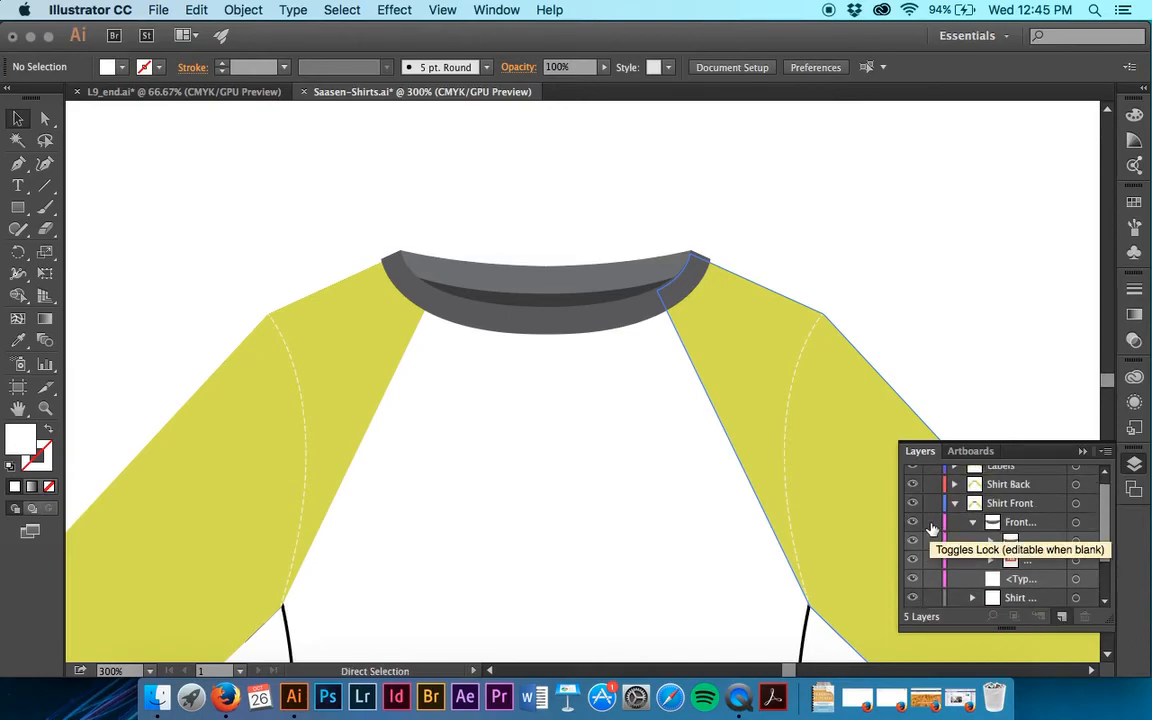
Switch only the front collar sublayer to outline view and check which collar artwork gets selected at the TEE label.
{"action": "left_click", "coordinate": [1022, 522]}
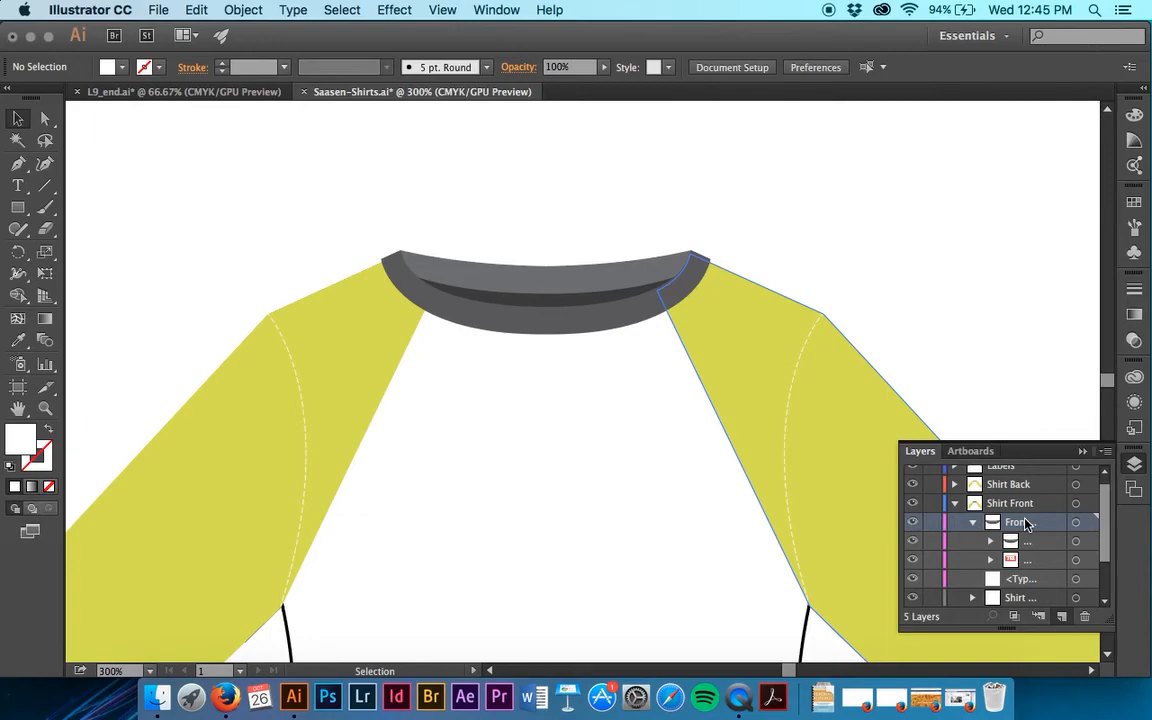
{"action": "left_click", "coordinate": [913, 522], "text": "super"}
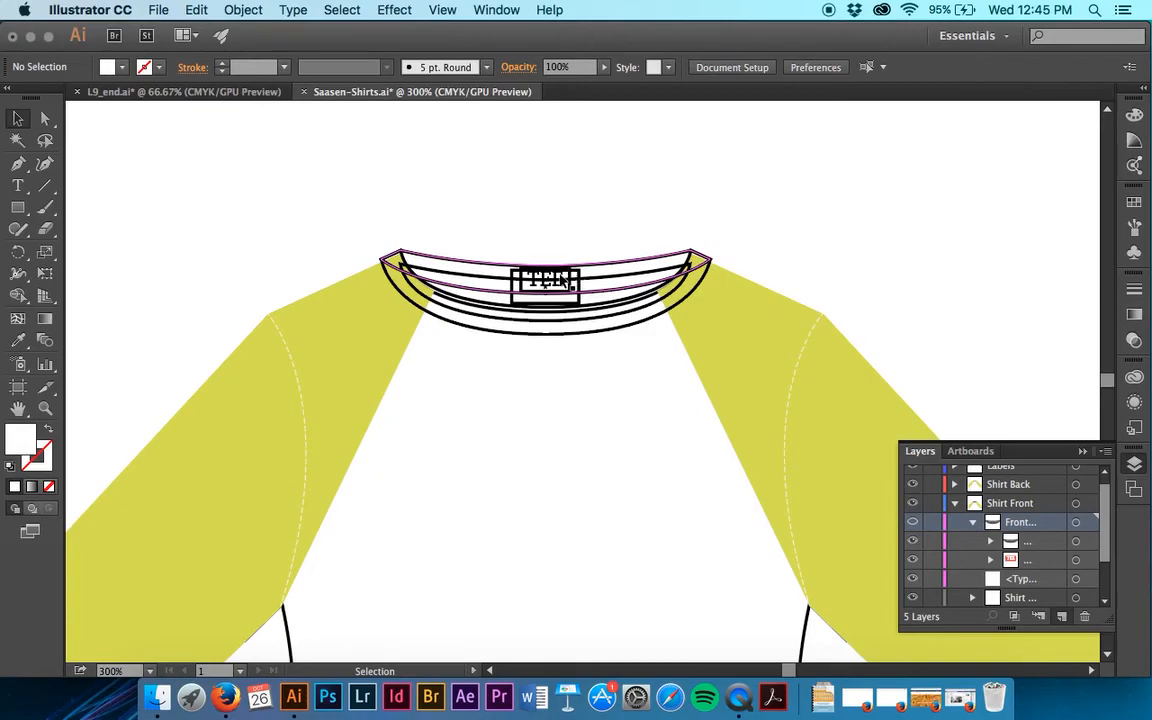
{"action": "left_click", "coordinate": [565, 287]}
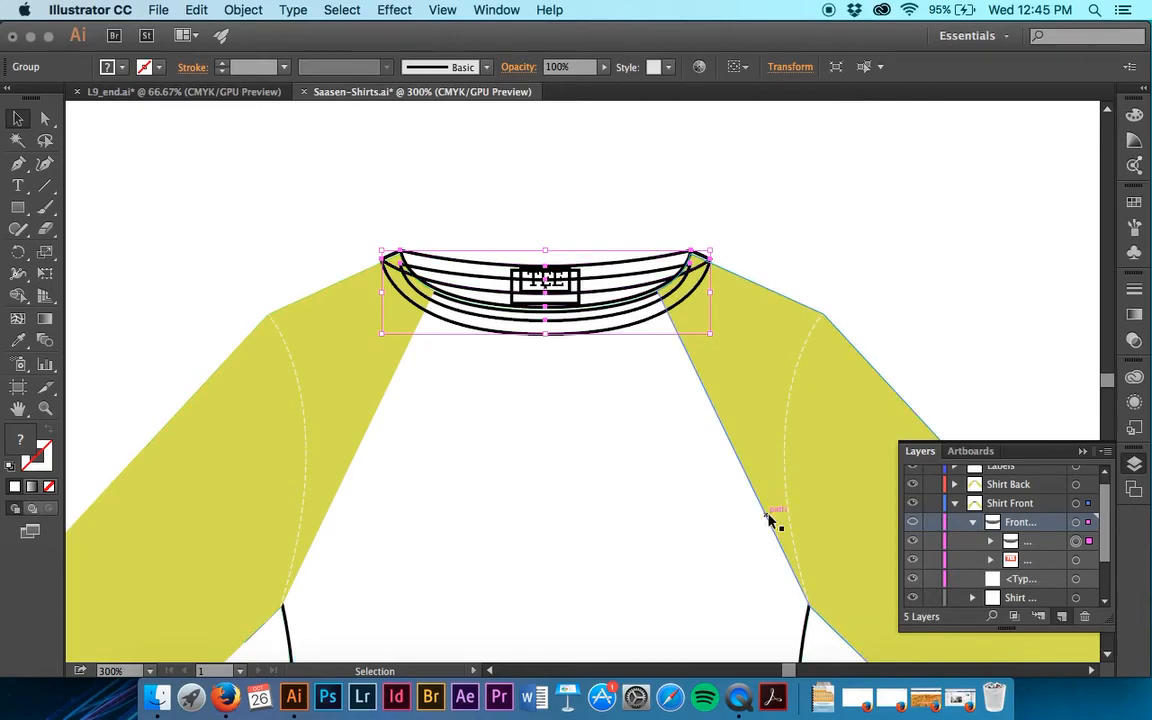
{"action": "left_click", "coordinate": [843, 252]}
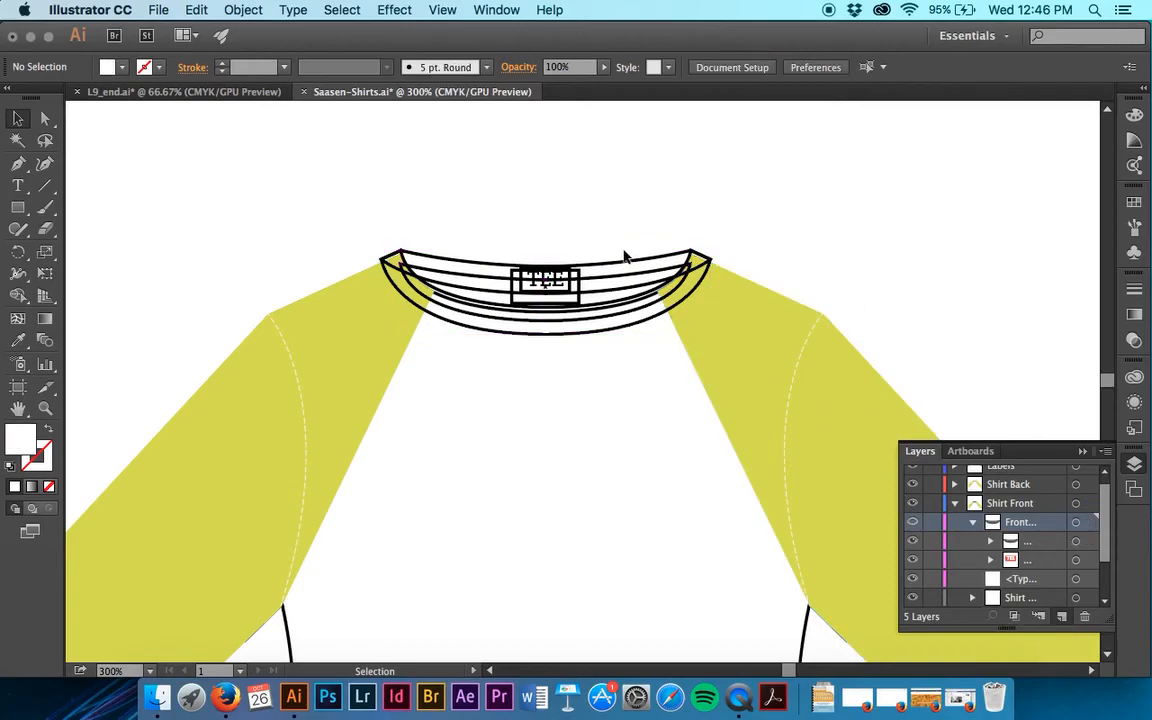
Locate the front collar group in the layer list and send it to the back, behind the TEE label.
{"action": "left_click", "coordinate": [586, 298]}
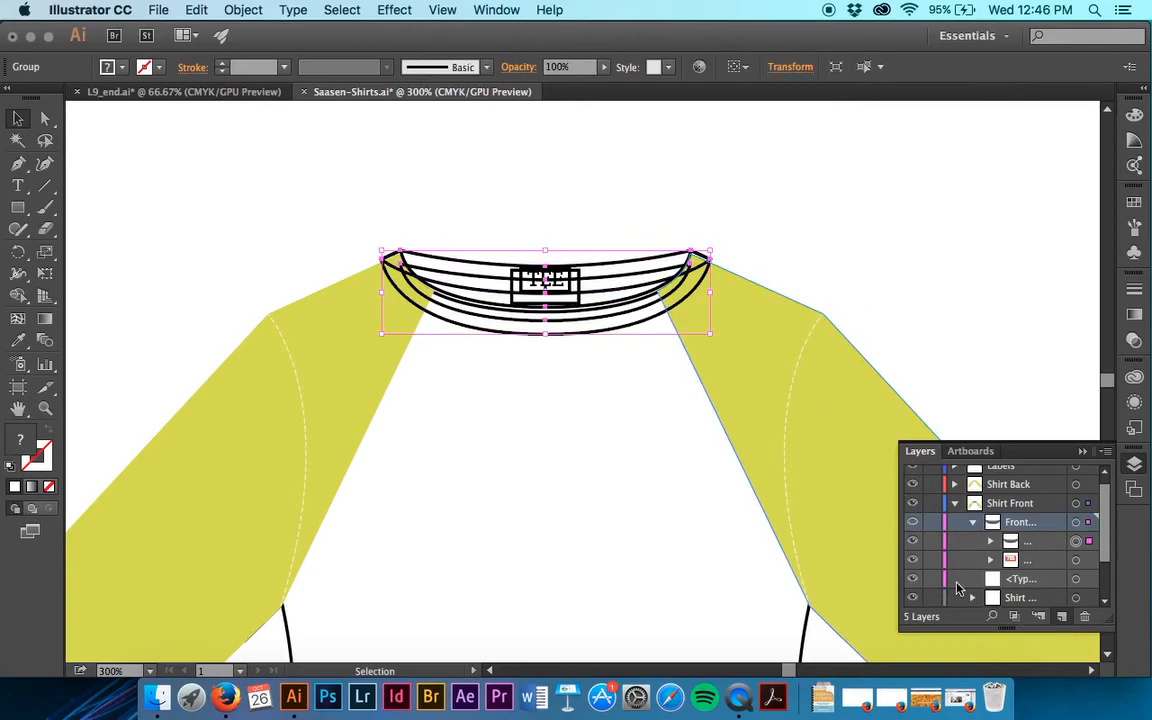
{"action": "left_click", "coordinate": [993, 617]}
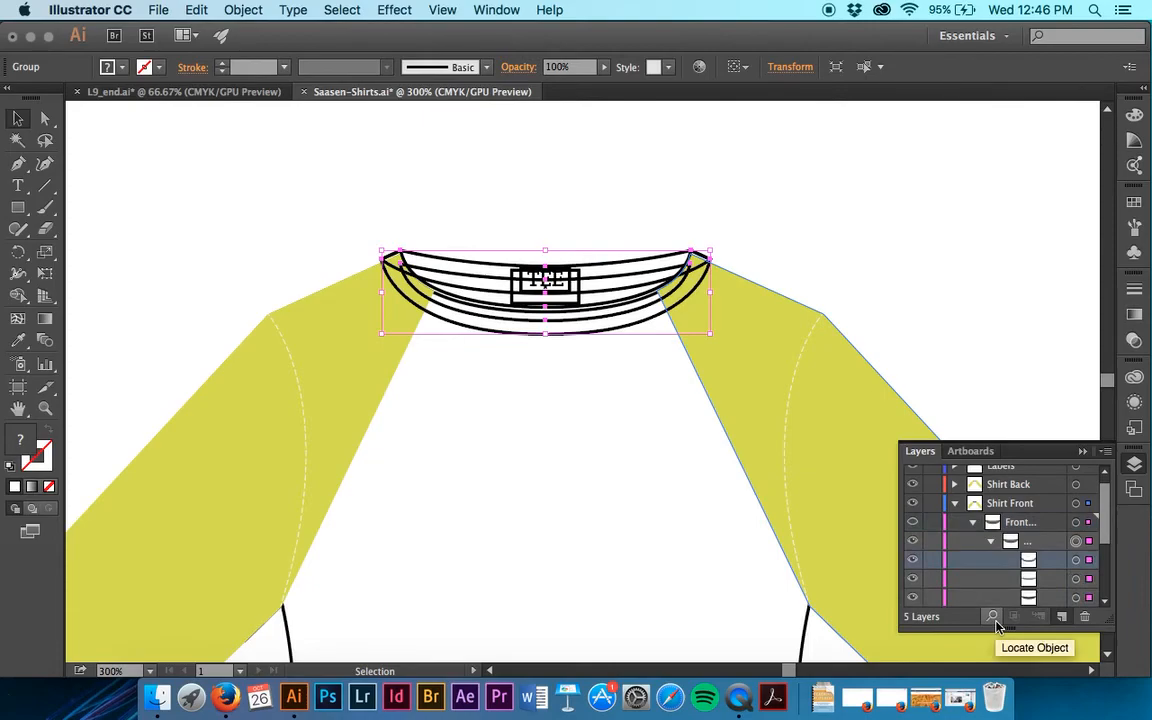
{"action": "scroll", "coordinate": [1023, 548], "scroll_direction": "down", "scroll_amount": 3}
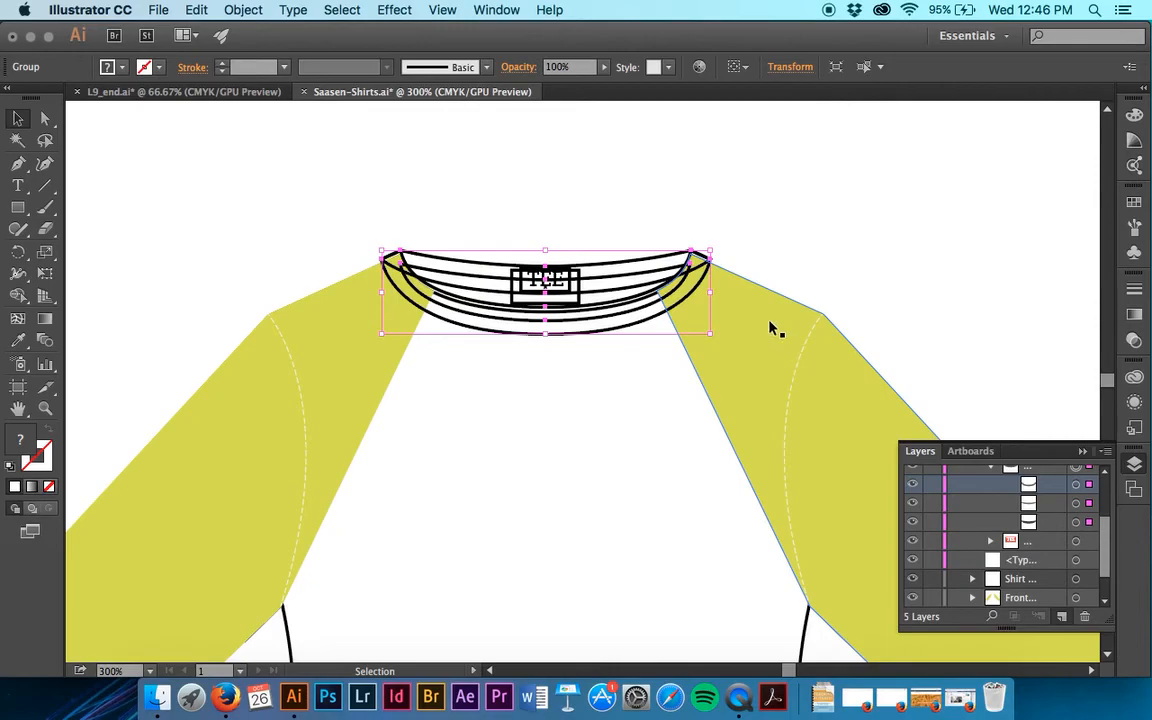
{"action": "left_click", "coordinate": [243, 9]}
{"action": "mouse_move", "coordinate": [272, 46]}
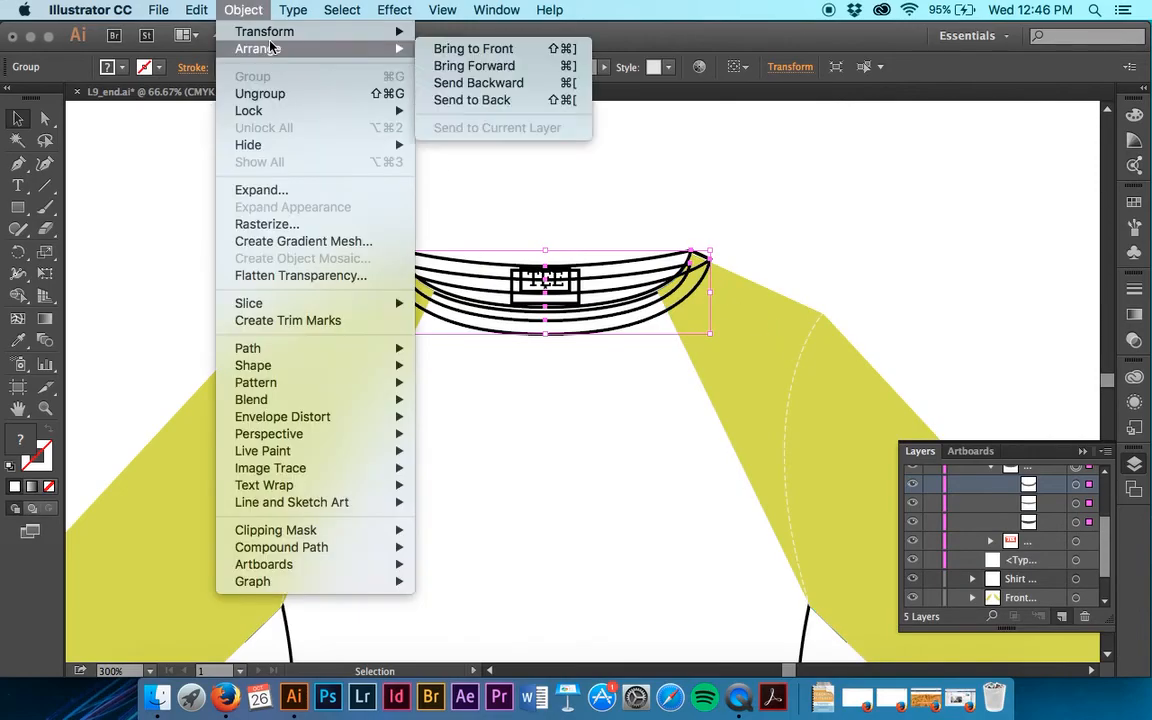
{"action": "left_click", "coordinate": [513, 100]}
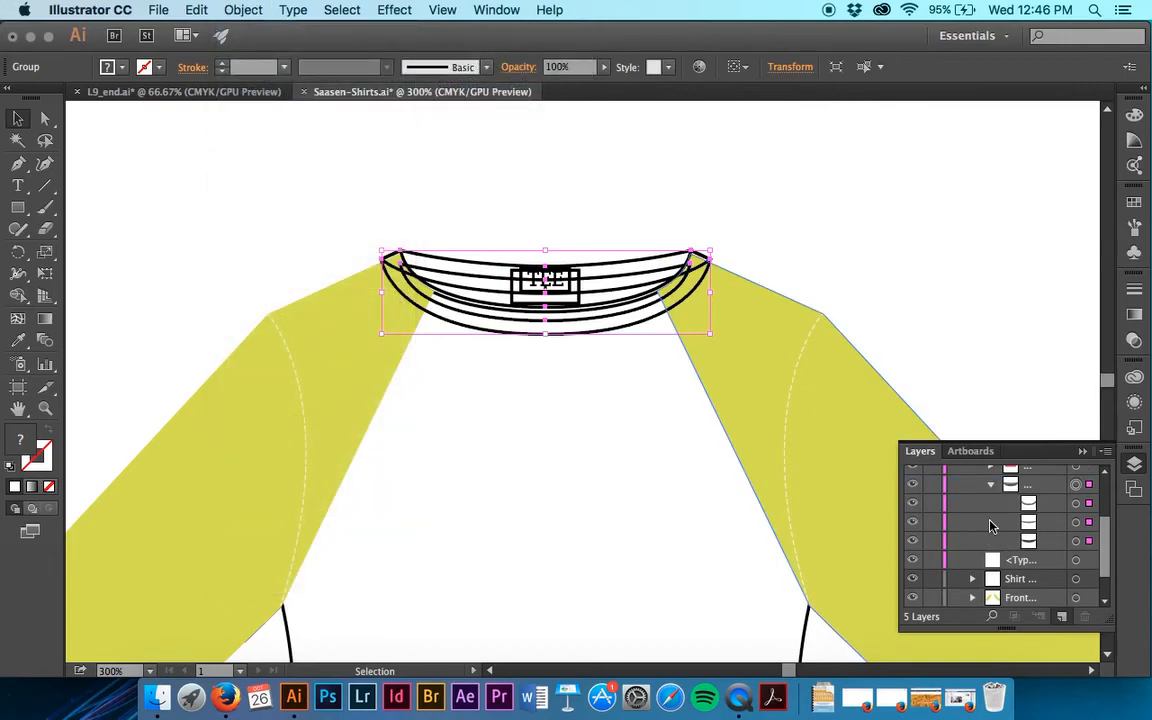
{"action": "scroll", "coordinate": [992, 526], "scroll_direction": "up", "scroll_amount": 3}
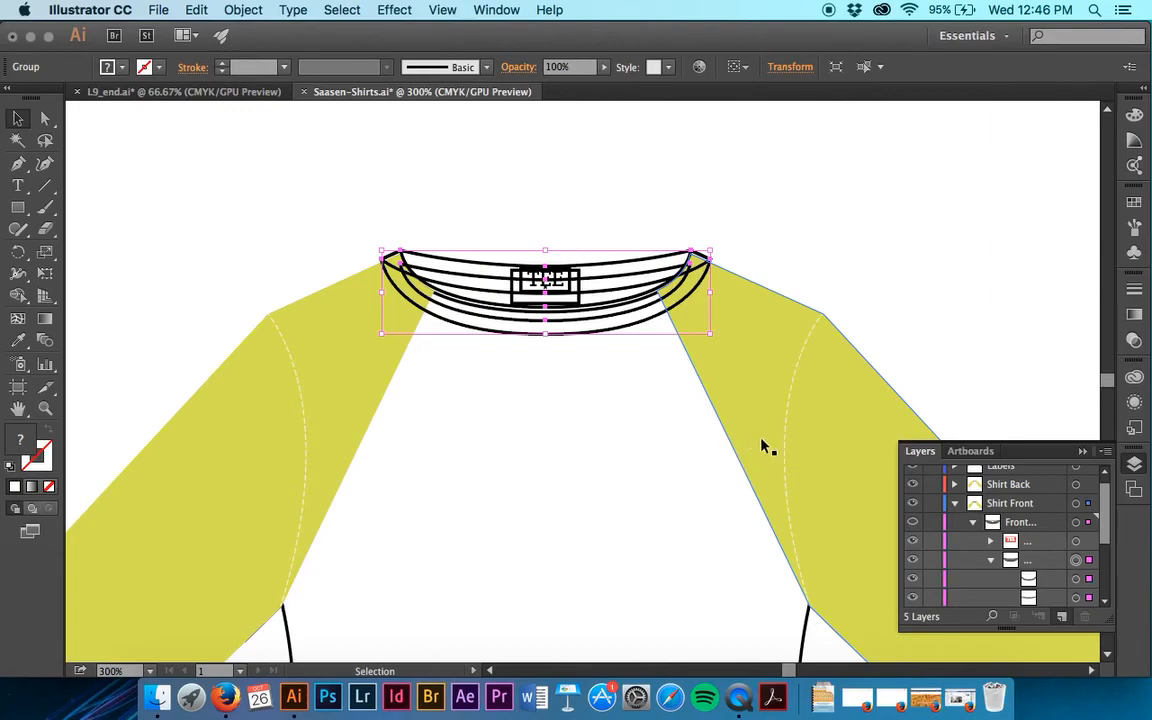
Return the front collar sublayer to preview, deselect the artwork, and collapse the Shirt Front layer.
{"action": "key", "text": "super"}
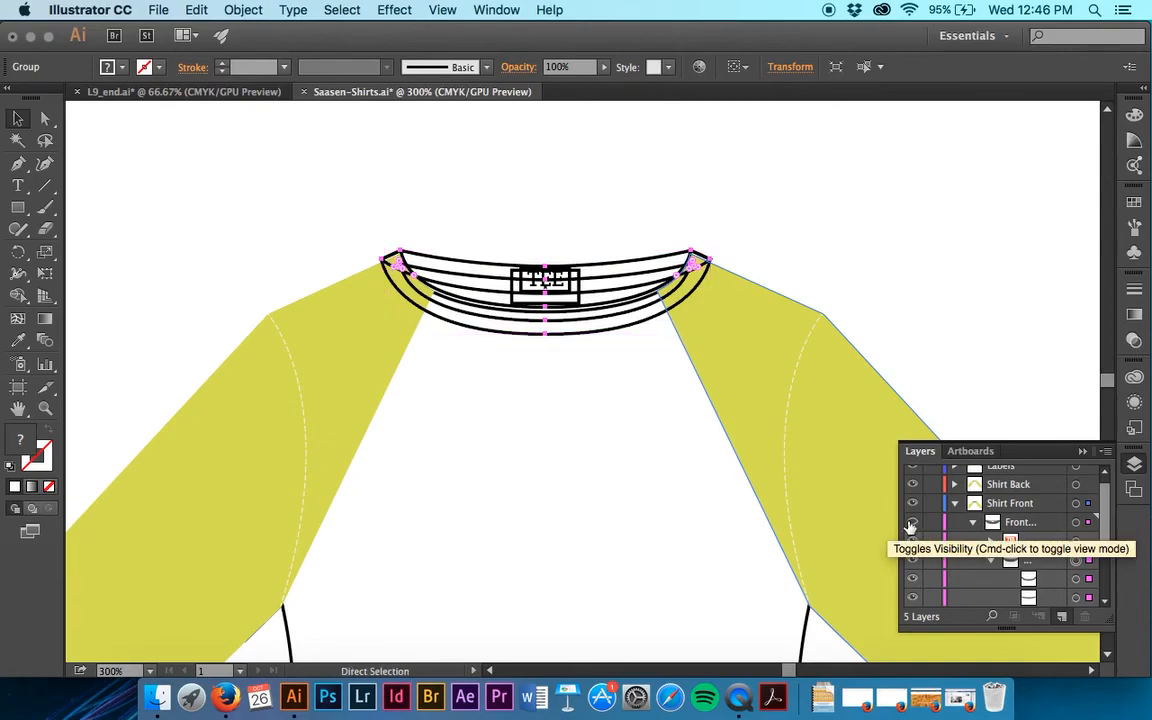
{"action": "left_click", "coordinate": [911, 524], "text": "super"}
{"action": "left_click", "coordinate": [548, 290]}
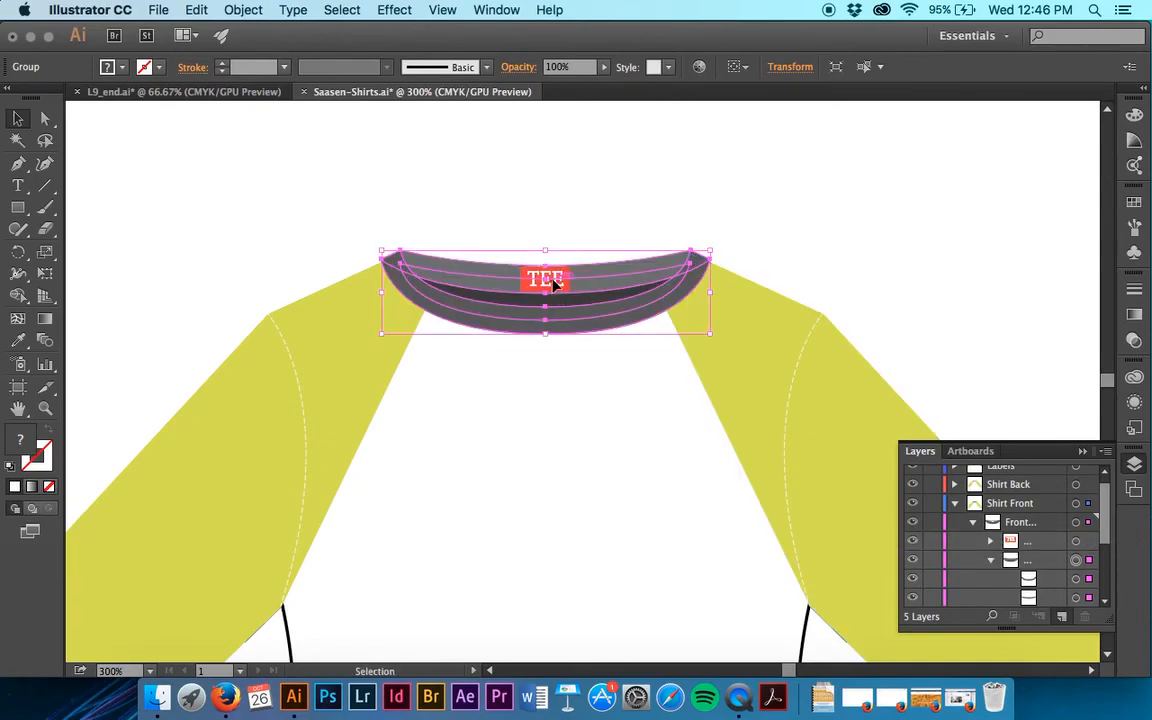
{"action": "left_click", "coordinate": [578, 232]}
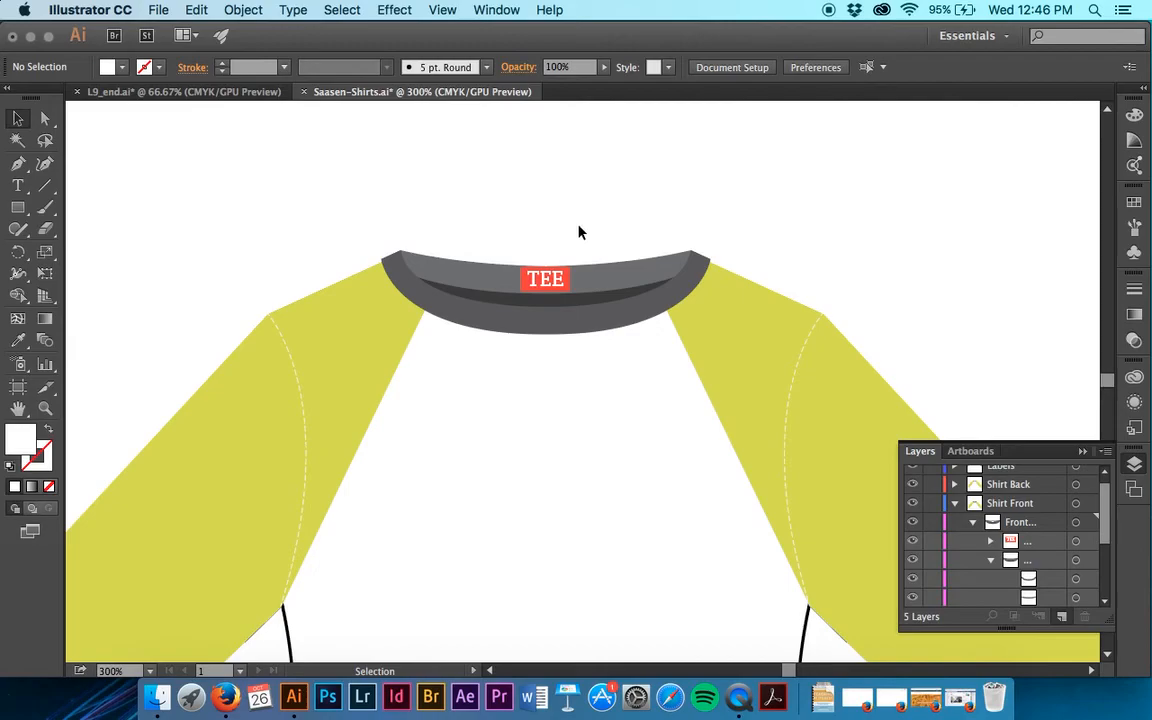
{"action": "scroll", "coordinate": [1037, 522], "scroll_direction": "down", "scroll_amount": 3}
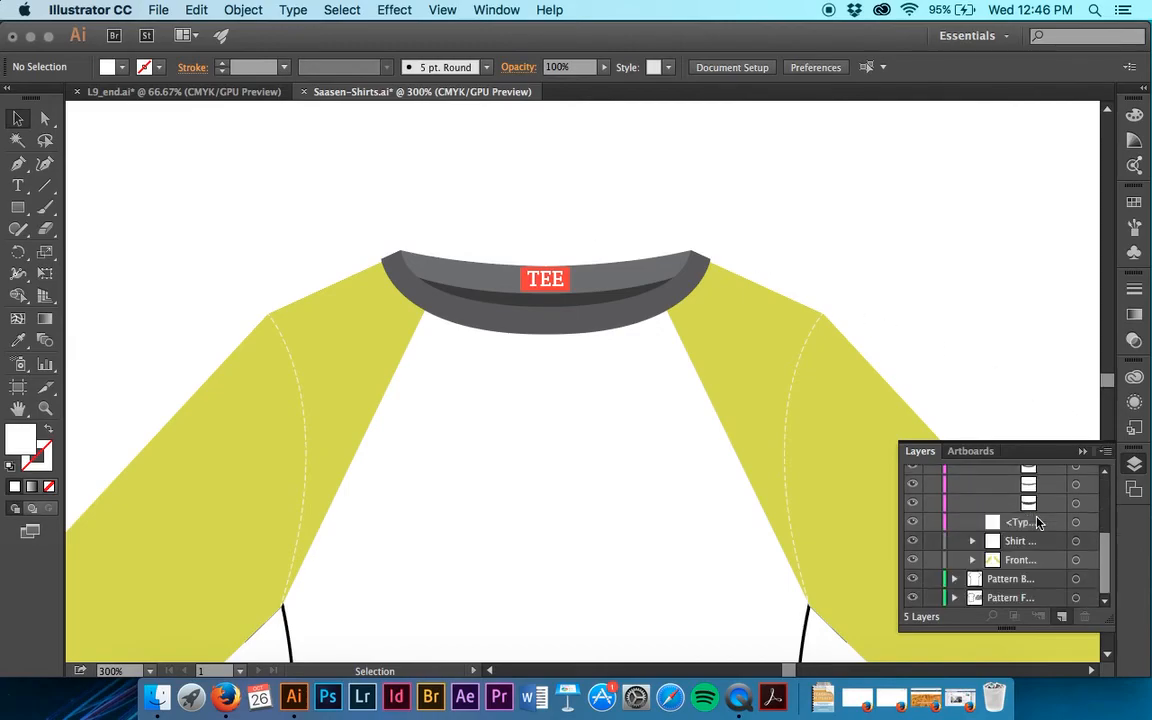
{"action": "scroll", "coordinate": [912, 470], "scroll_direction": "up", "scroll_amount": 5}
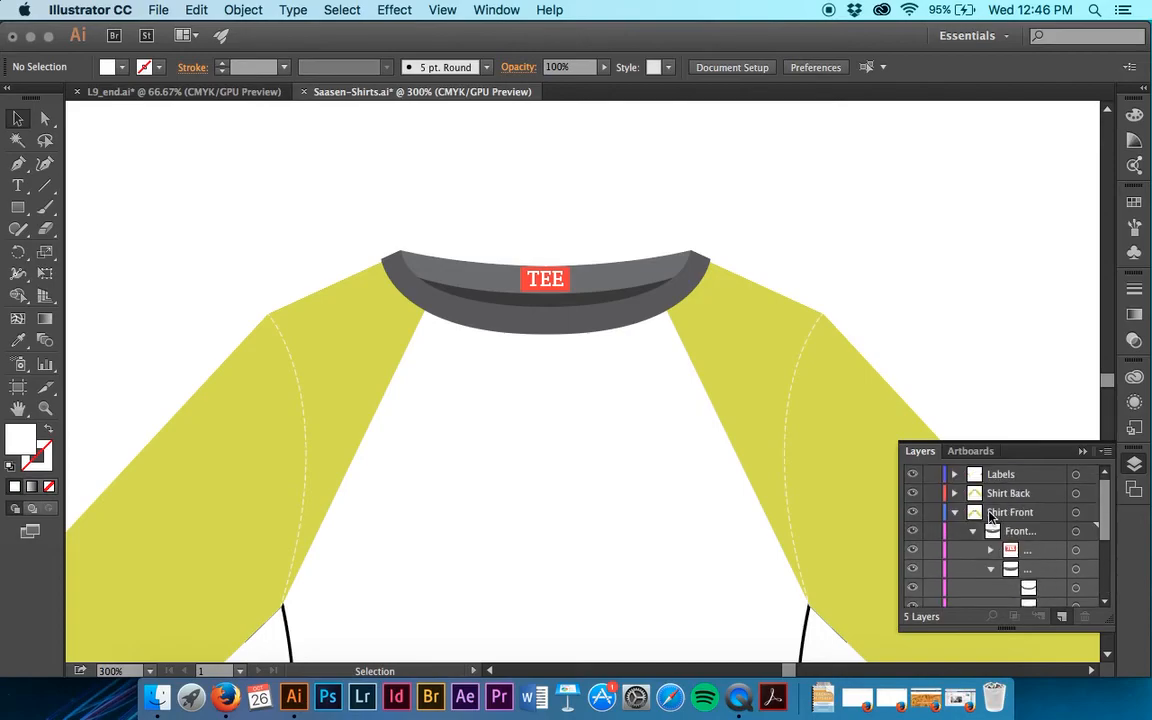
{"action": "left_click", "coordinate": [955, 512]}
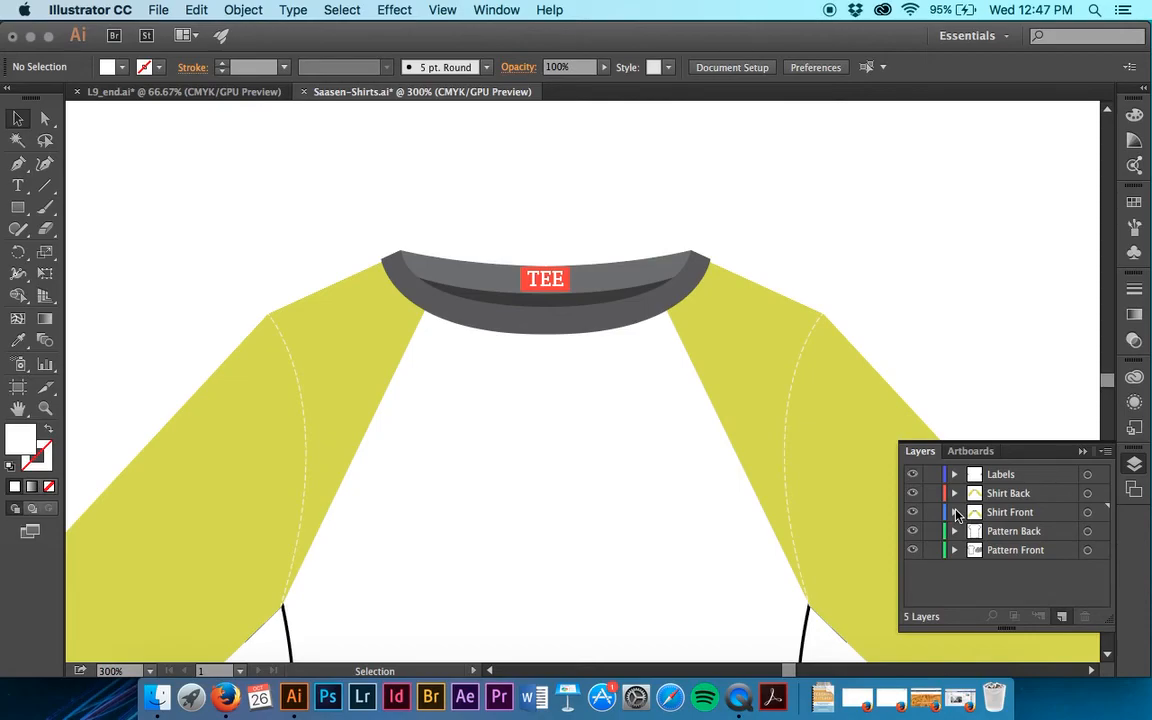
Expand the Pattern Front layer and select all the hexagon artwork on its print1 sublayer.
{"action": "left_click", "coordinate": [955, 550]}
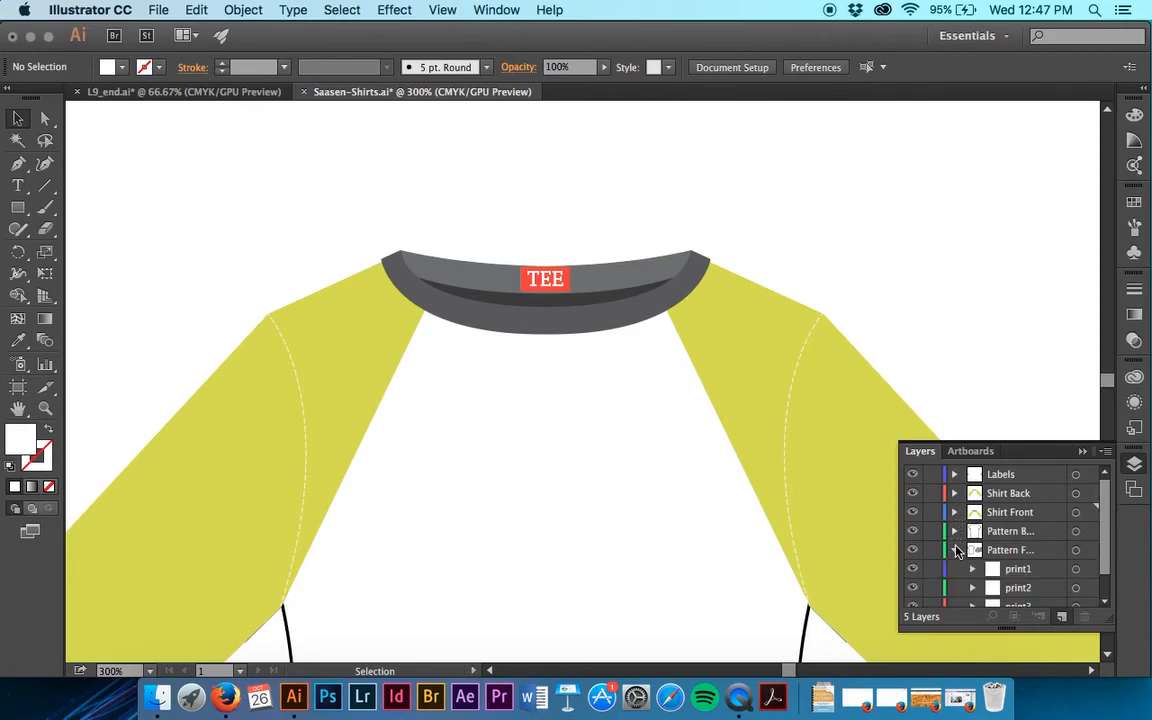
{"action": "scroll", "coordinate": [955, 550], "scroll_direction": "down", "scroll_amount": 1}
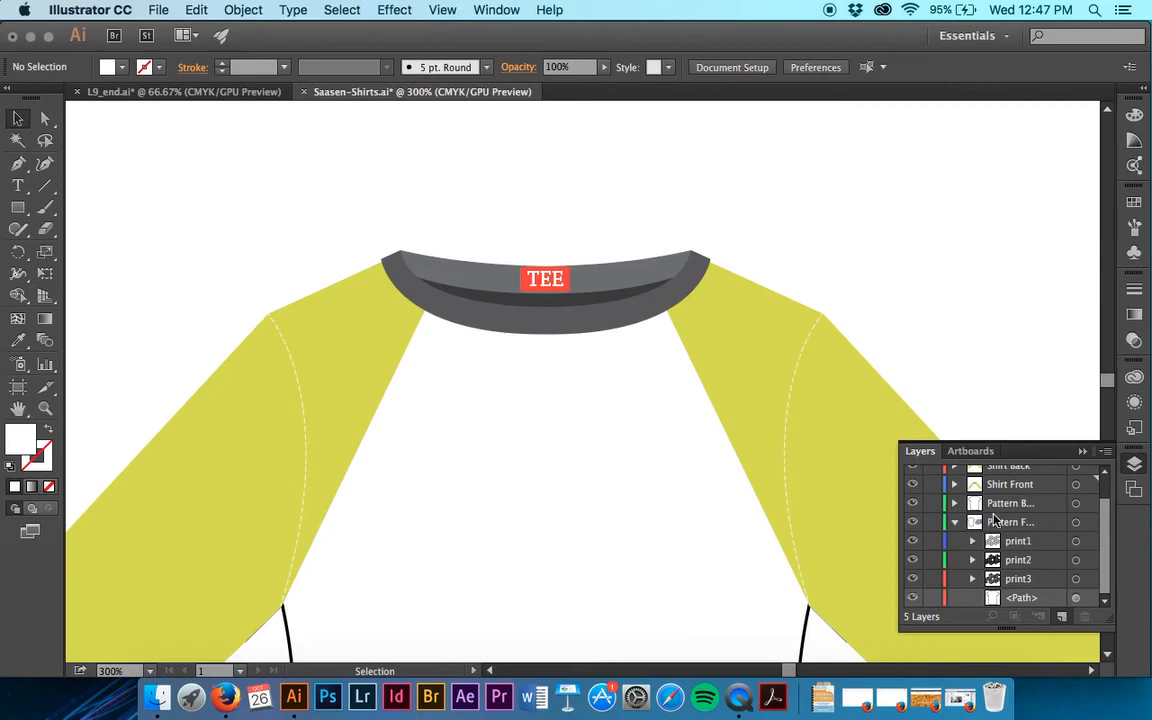
{"action": "left_click", "coordinate": [1077, 541]}
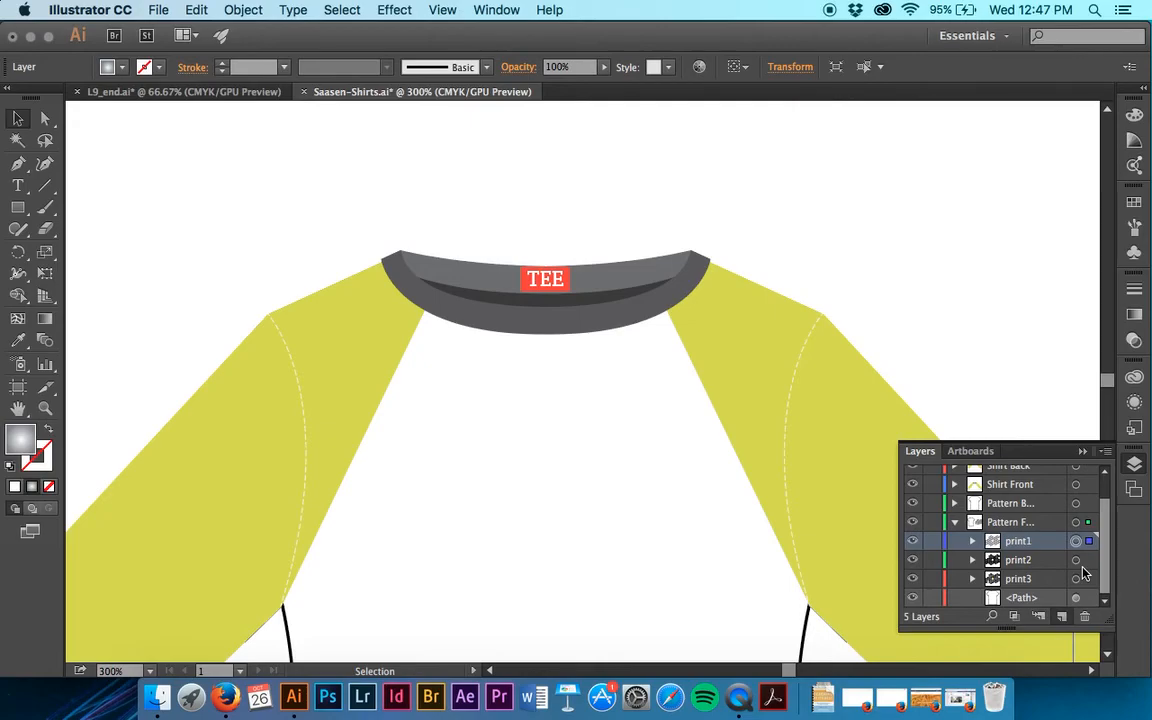
{"action": "scroll", "coordinate": [764, 561], "scroll_direction": "right", "scroll_amount": 10}
{"action": "scroll", "coordinate": [764, 561], "scroll_direction": "down", "scroll_amount": 10}
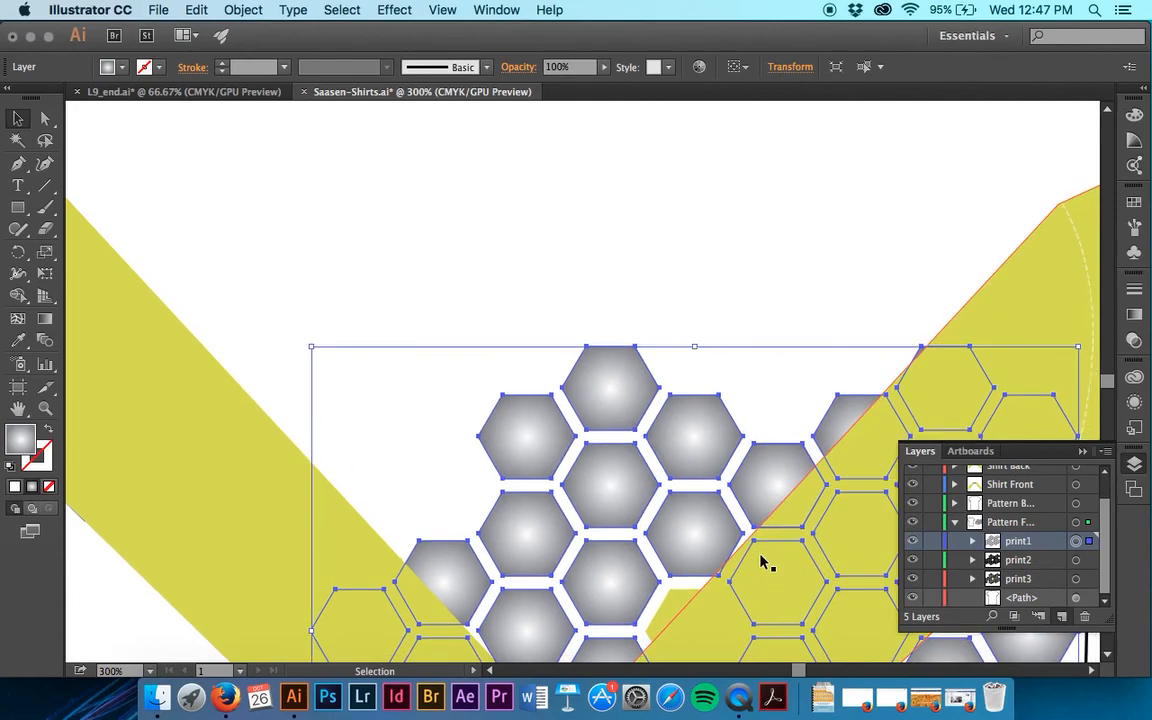
Apply the Luminosity blending mode at 20% opacity to the print1 sublayer, and deselect the artwork.
{"action": "key", "text": "super+minus"}
{"action": "key", "text": "super+minus"}
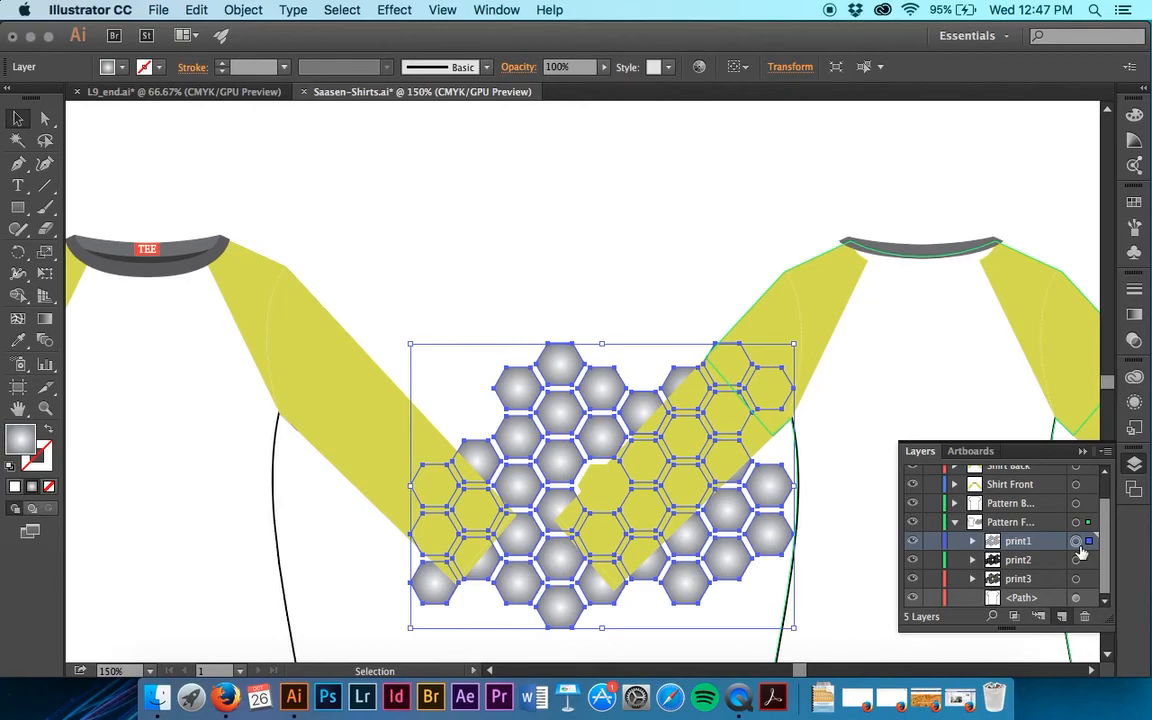
{"action": "left_click", "coordinate": [516, 68]}
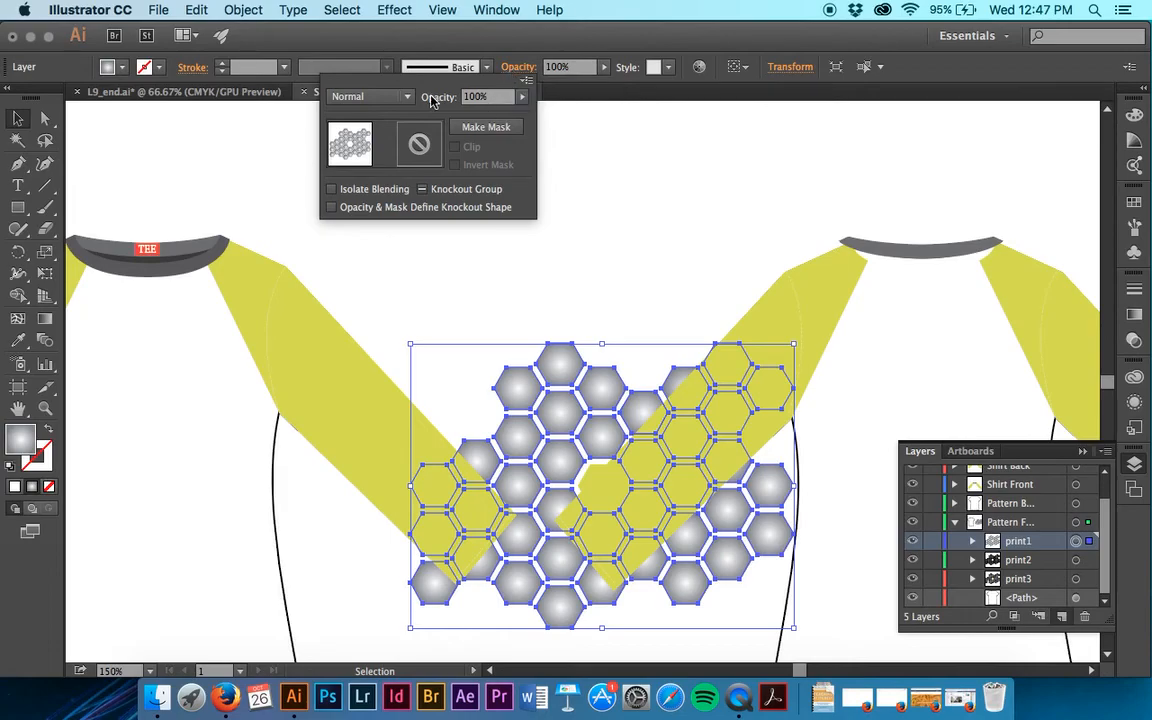
{"action": "left_click", "coordinate": [401, 97]}
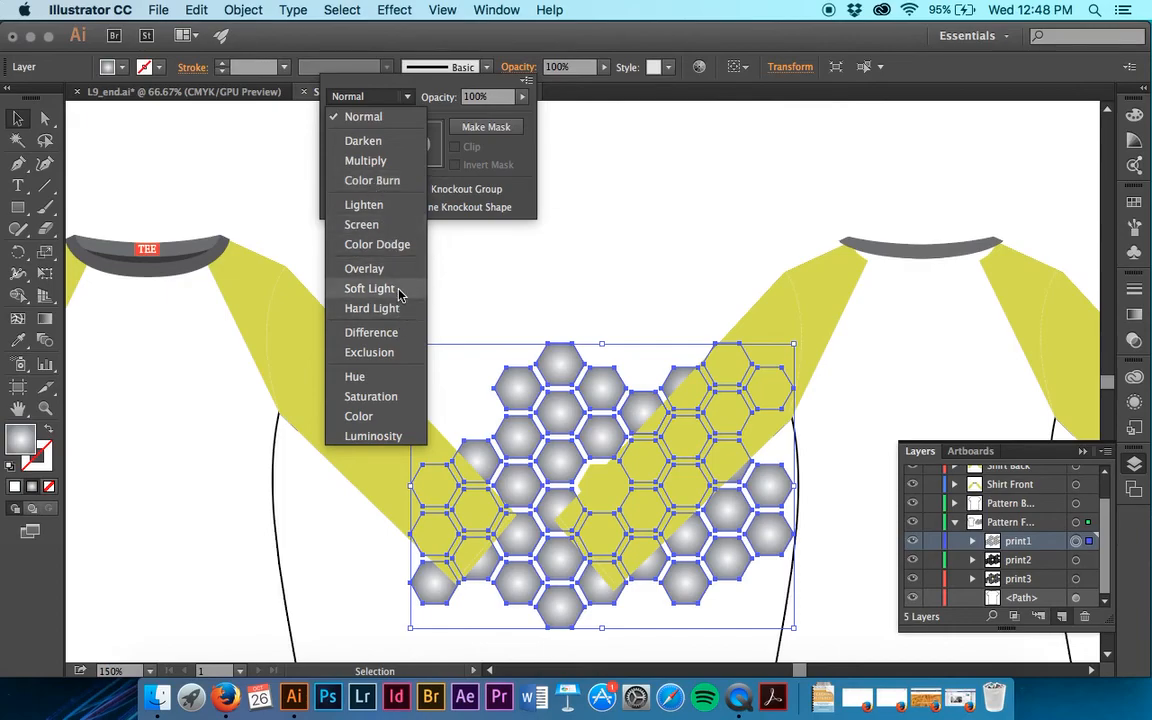
{"action": "left_click", "coordinate": [394, 436]}
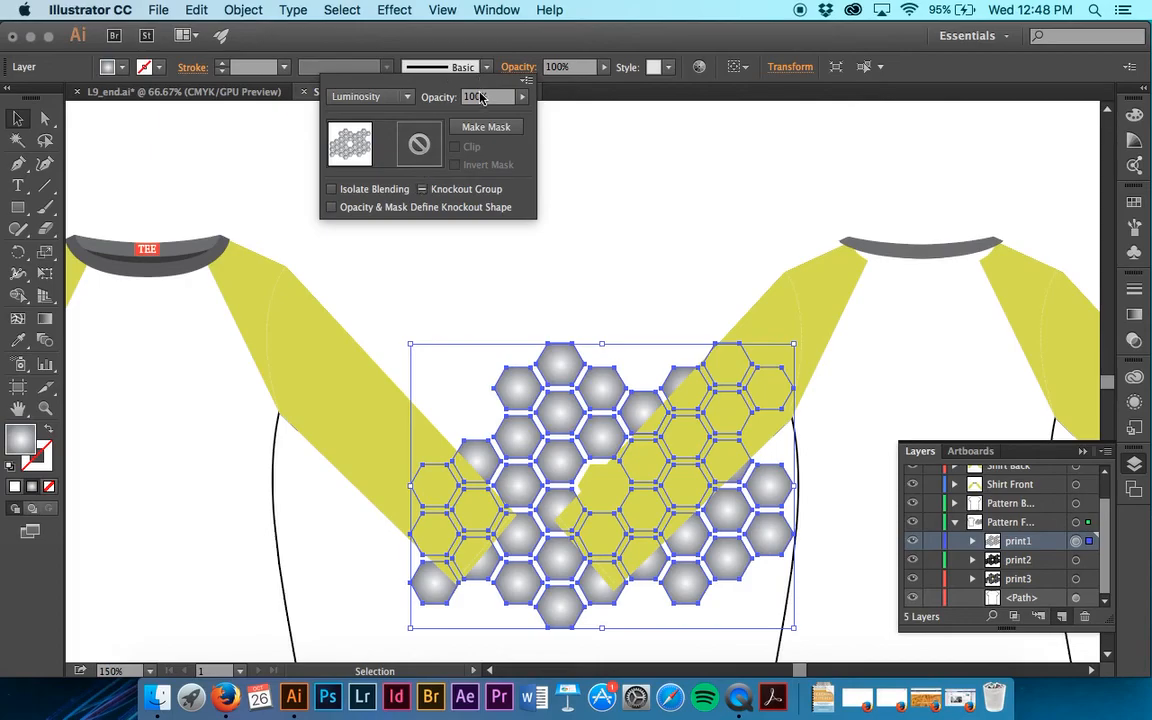
{"action": "left_click", "coordinate": [446, 98]}
{"action": "type", "text": "20"}
{"action": "key", "text": "Tab"}
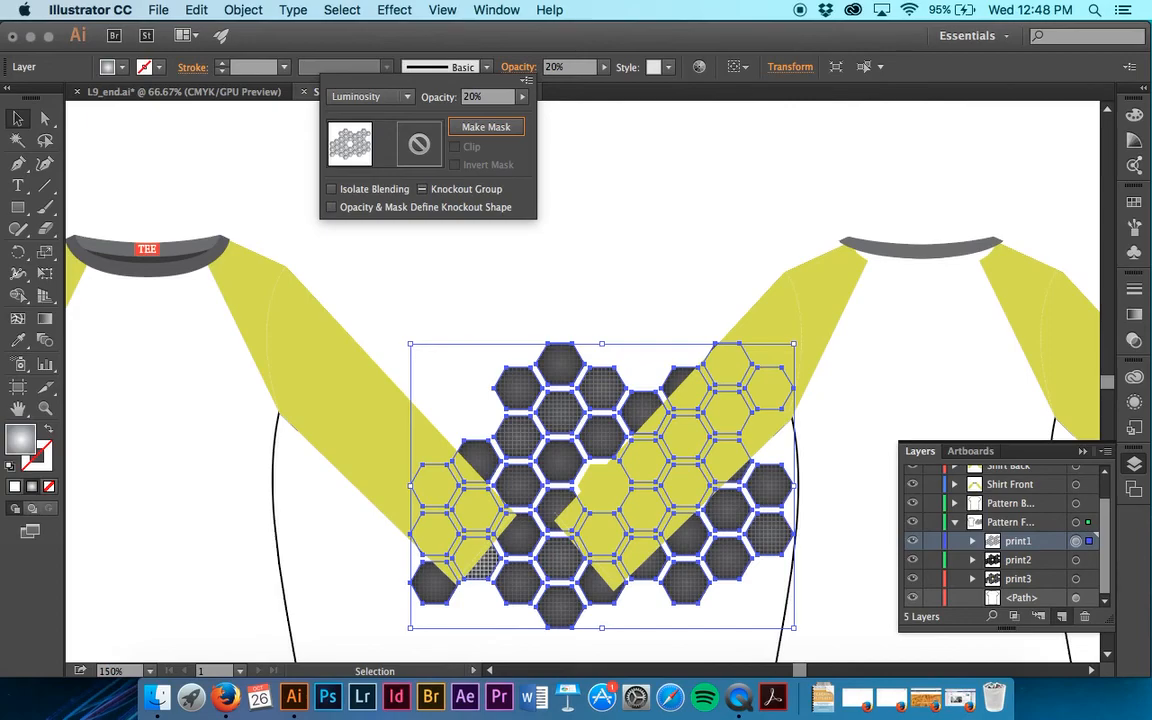
{"action": "left_click", "coordinate": [686, 224]}
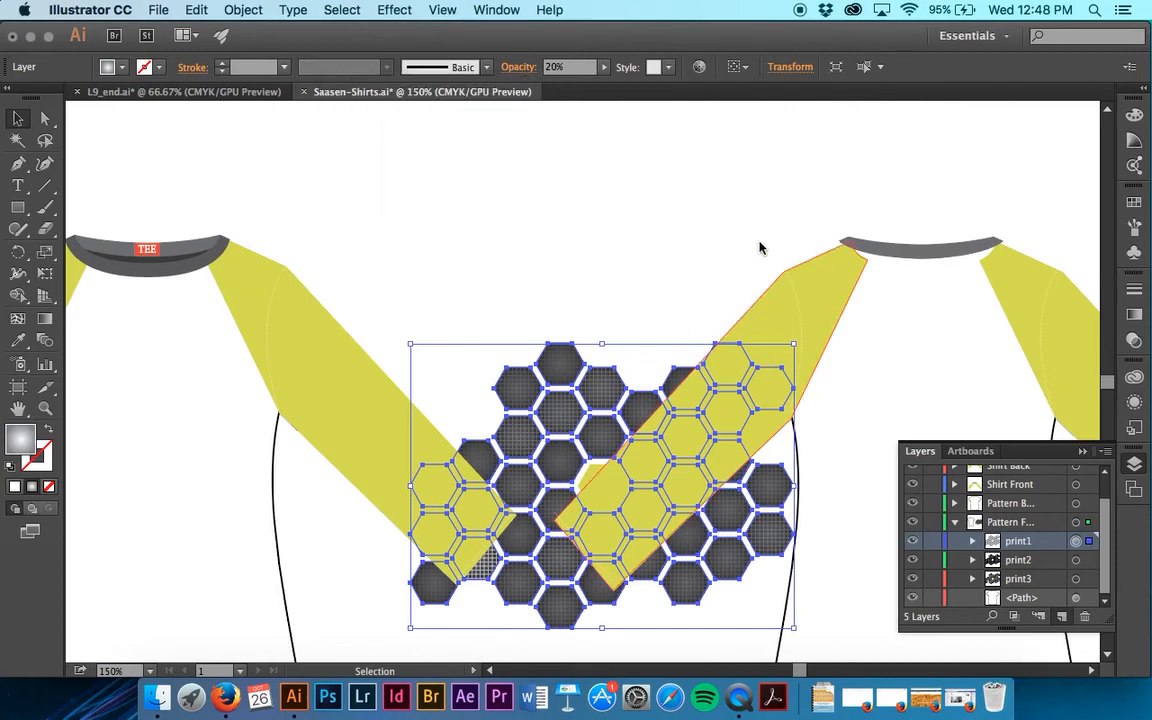
{"action": "left_click", "coordinate": [693, 246]}
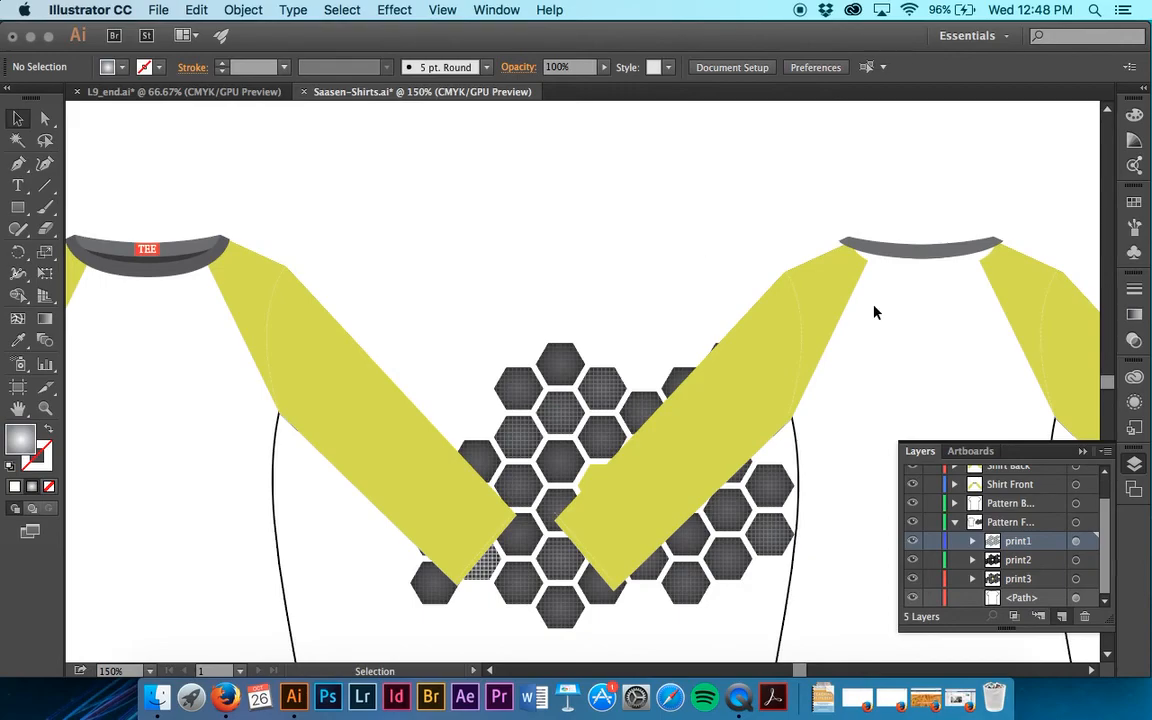
{"action": "left_click", "coordinate": [491, 9]}
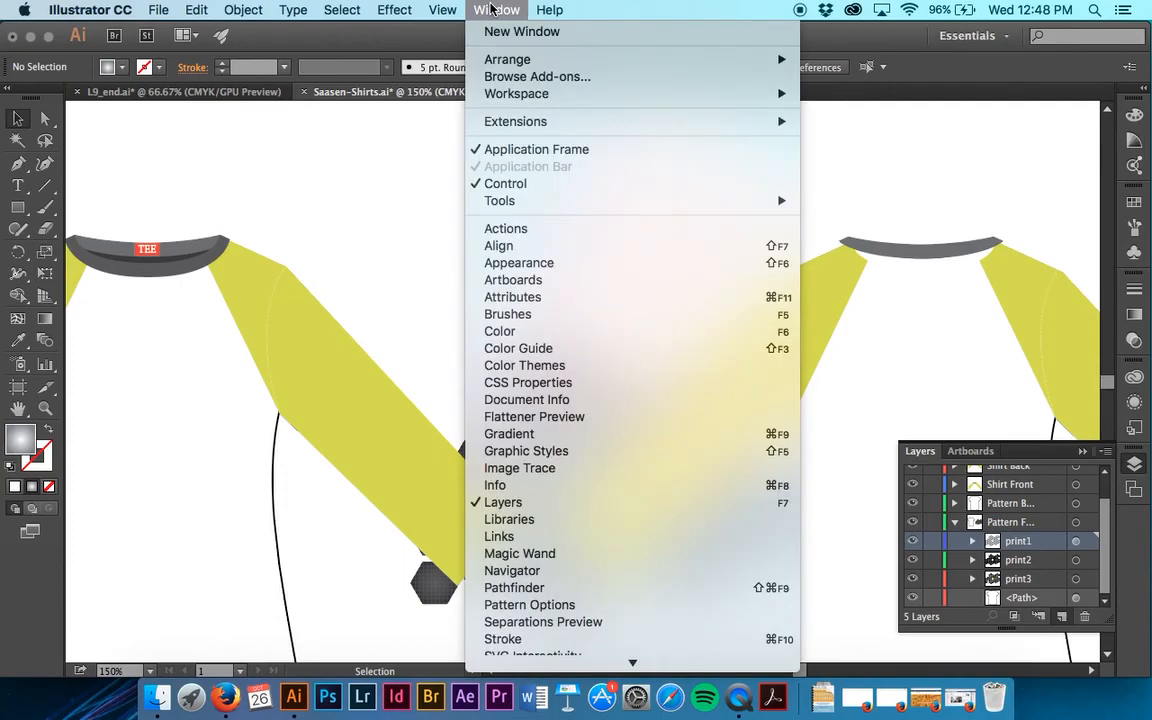
{"action": "mouse_move", "coordinate": [527, 699]}
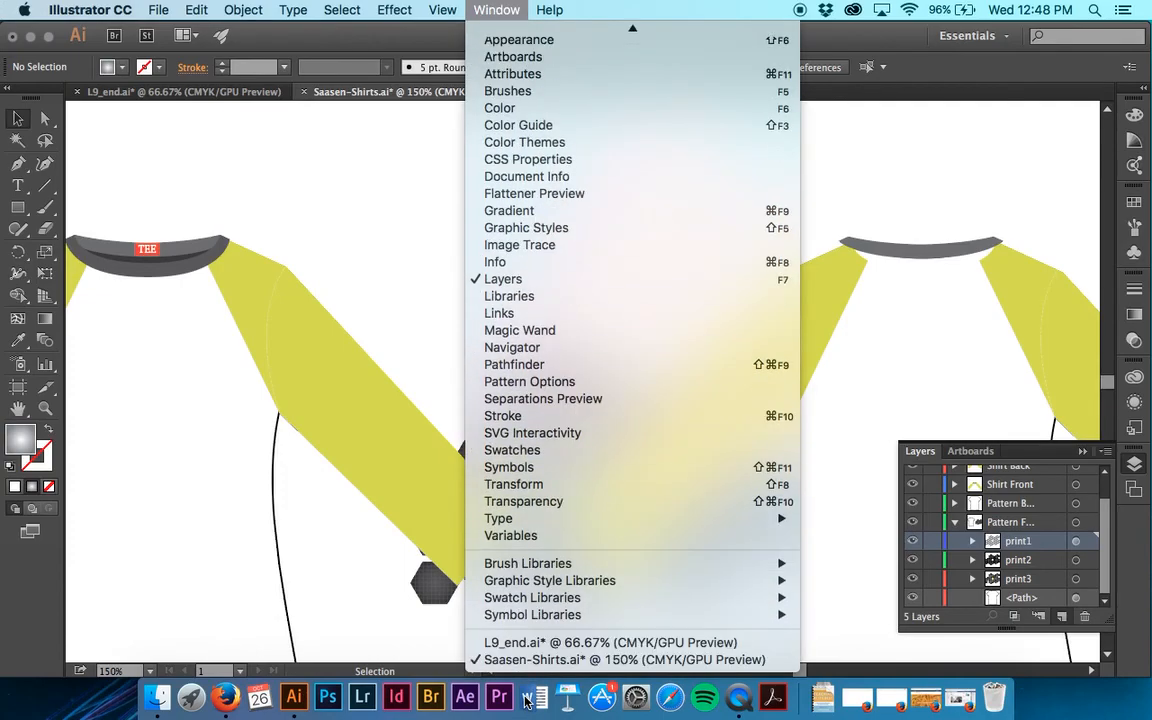
{"action": "scroll", "coordinate": [552, 298], "scroll_direction": "up", "scroll_amount": 5}
{"action": "left_click", "coordinate": [503, 9]}
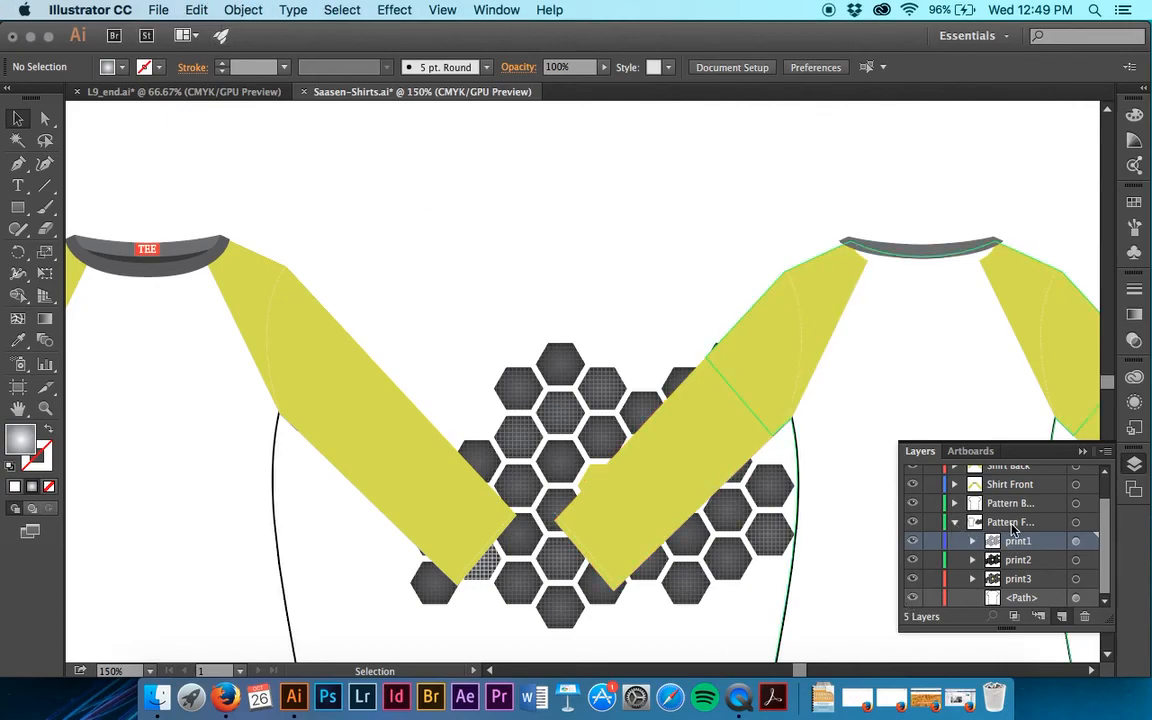
Try to select the artwork of the print1, print2 and print3 sublayers together, and clear the selection.
{"action": "left_click", "coordinate": [1077, 560]}
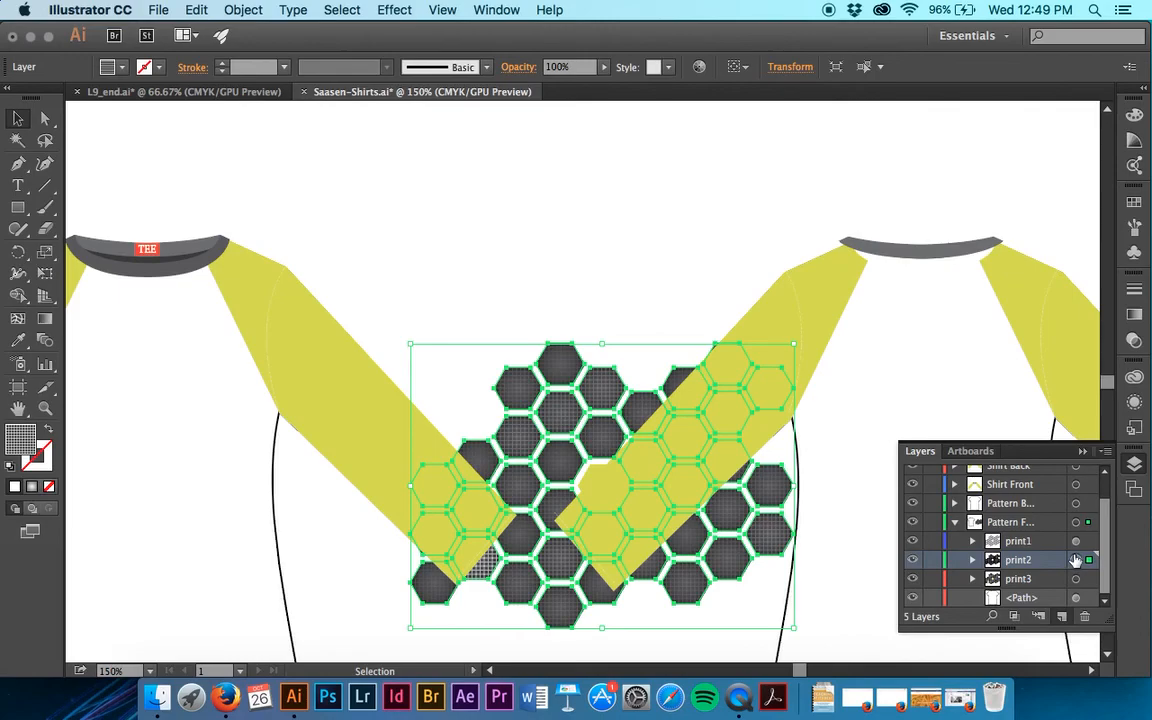
{"action": "left_click", "coordinate": [1076, 541]}
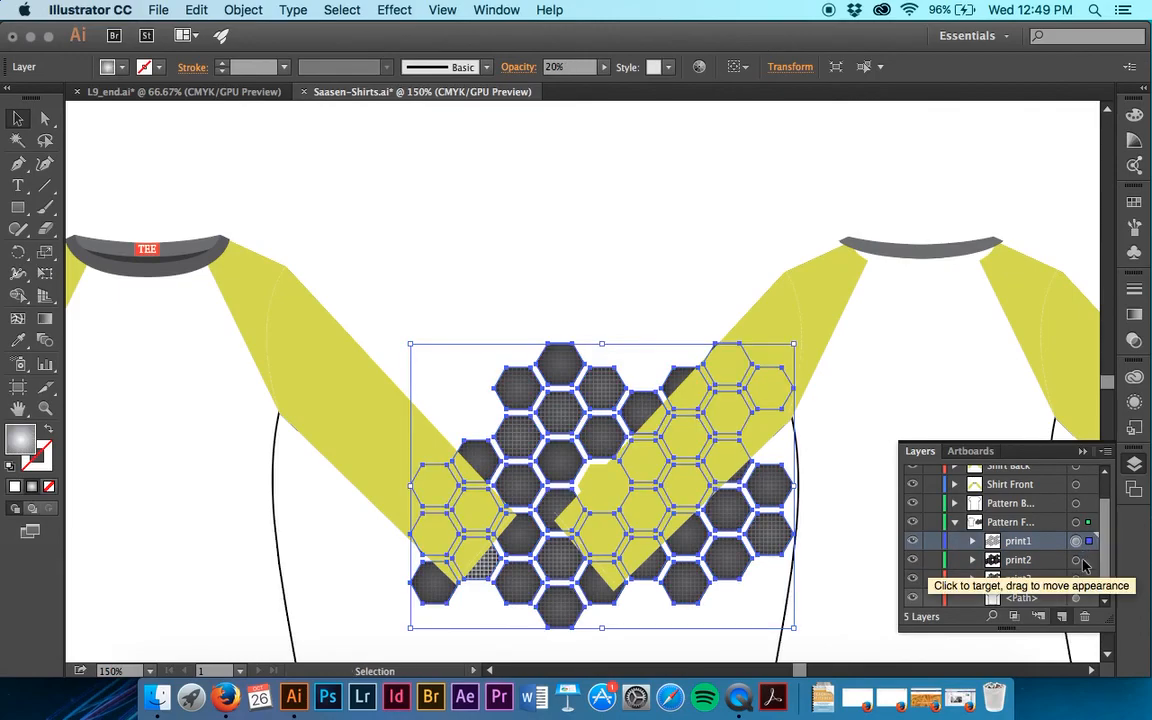
{"action": "key", "text": "super+c"}
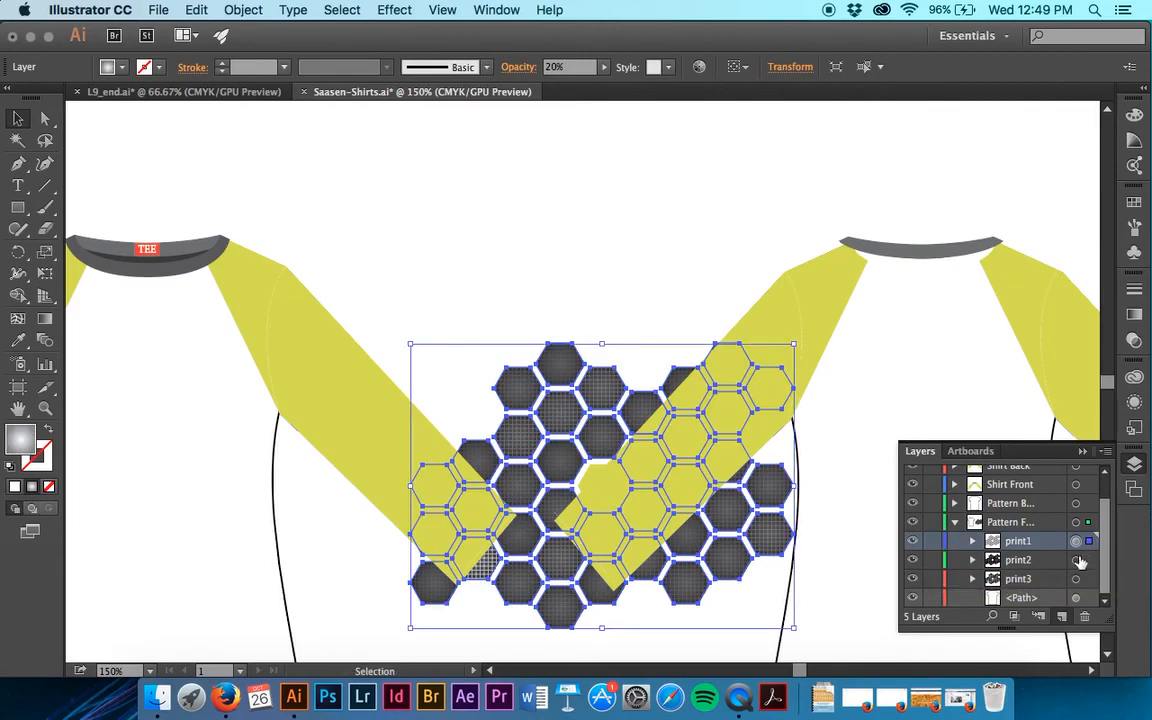
{"action": "left_click", "coordinate": [731, 255]}
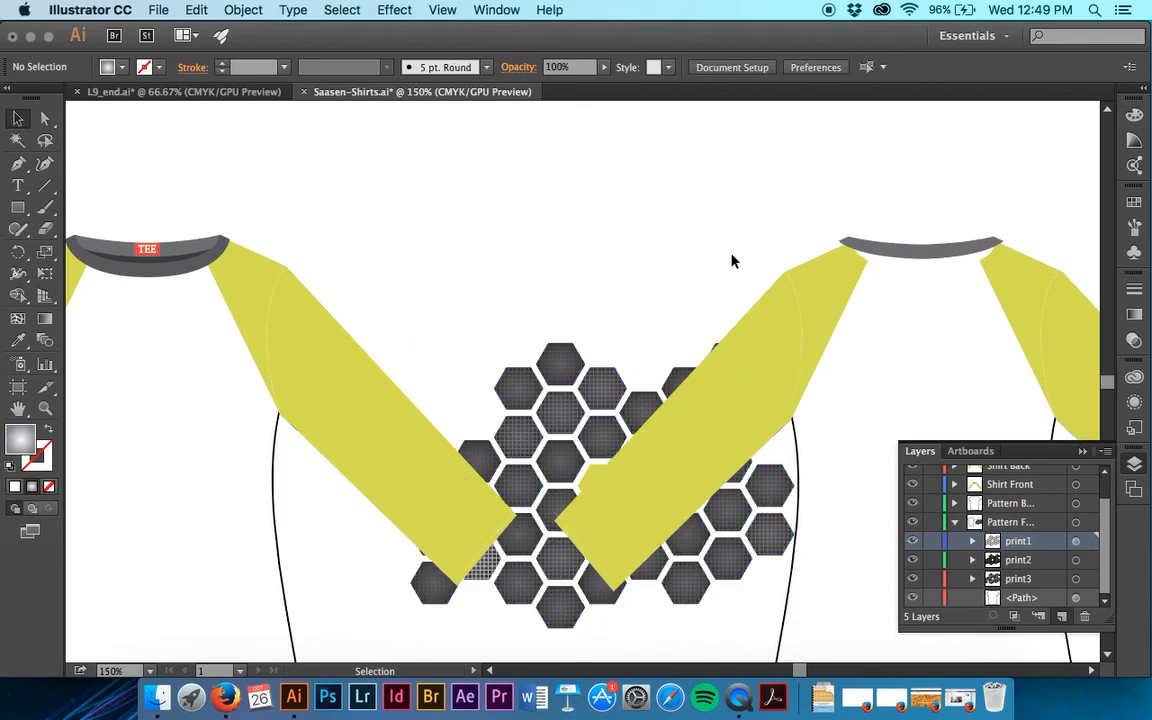
{"action": "left_click", "coordinate": [1076, 560]}
{"action": "left_click", "coordinate": [1076, 579], "text": "shift"}
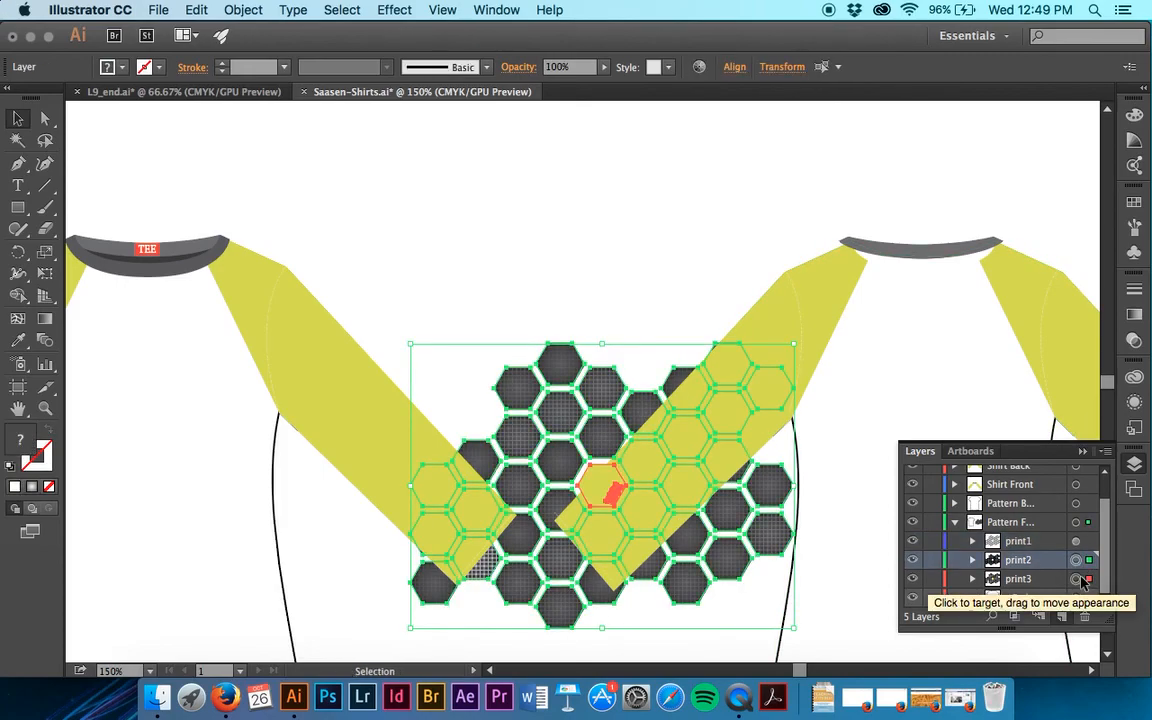
{"action": "left_click", "coordinate": [1088, 541], "text": "shift"}
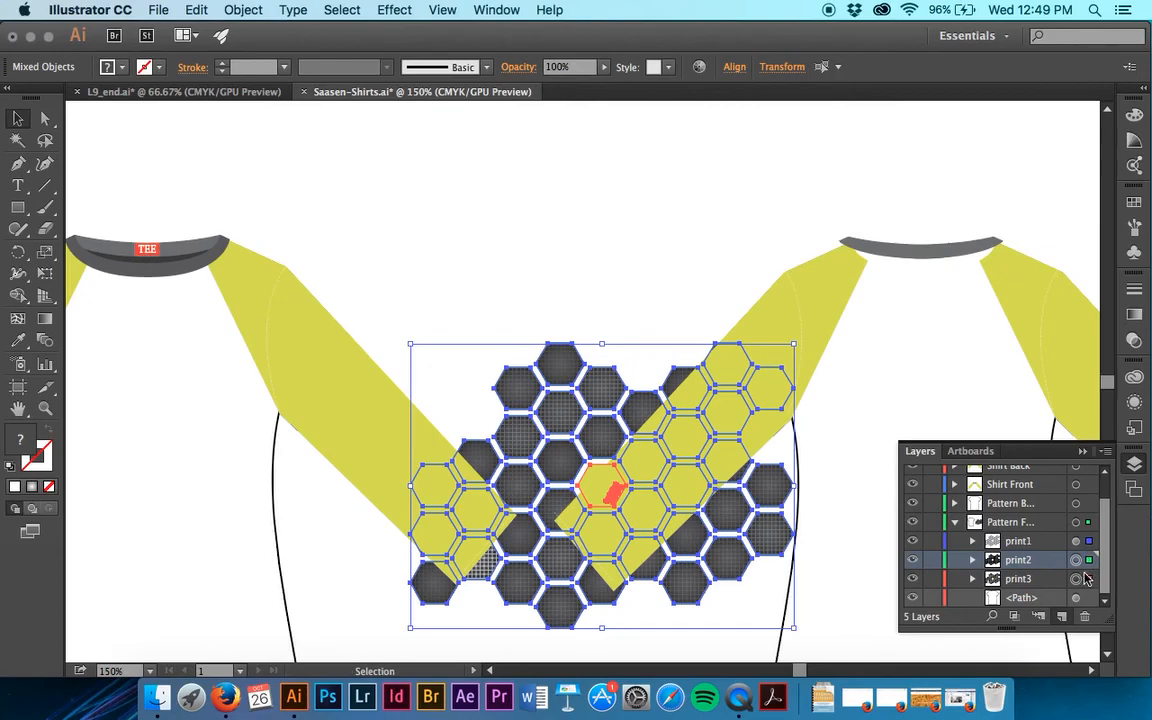
{"action": "left_click", "coordinate": [681, 257]}
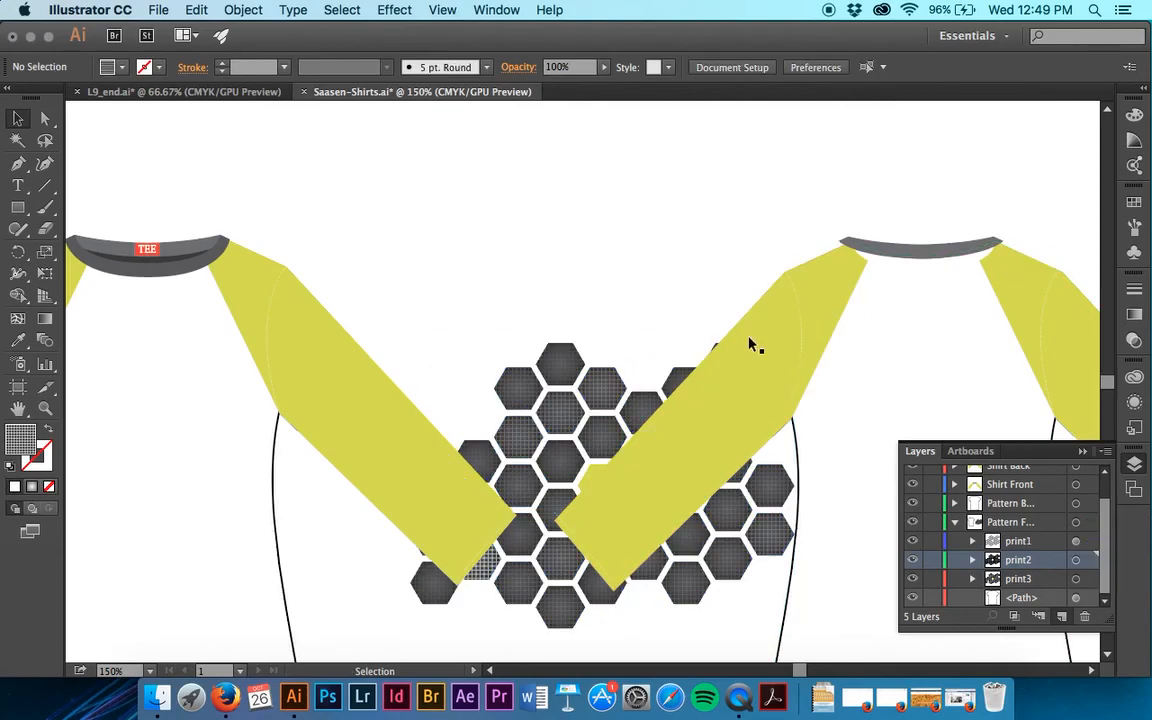
Try selecting all artwork with the Pattern Front layer active, and clear the selection.
{"action": "left_click", "coordinate": [1046, 547]}
{"action": "left_click", "coordinate": [1037, 525]}
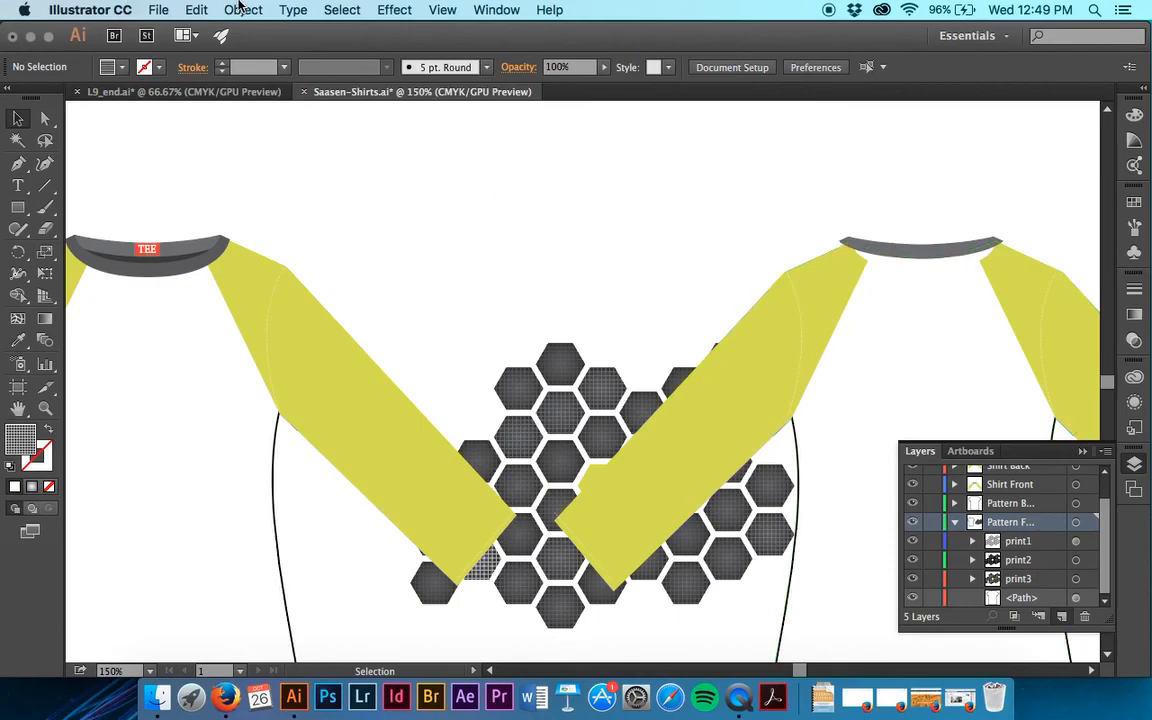
{"action": "left_click", "coordinate": [340, 10]}
{"action": "left_click", "coordinate": [340, 36]}
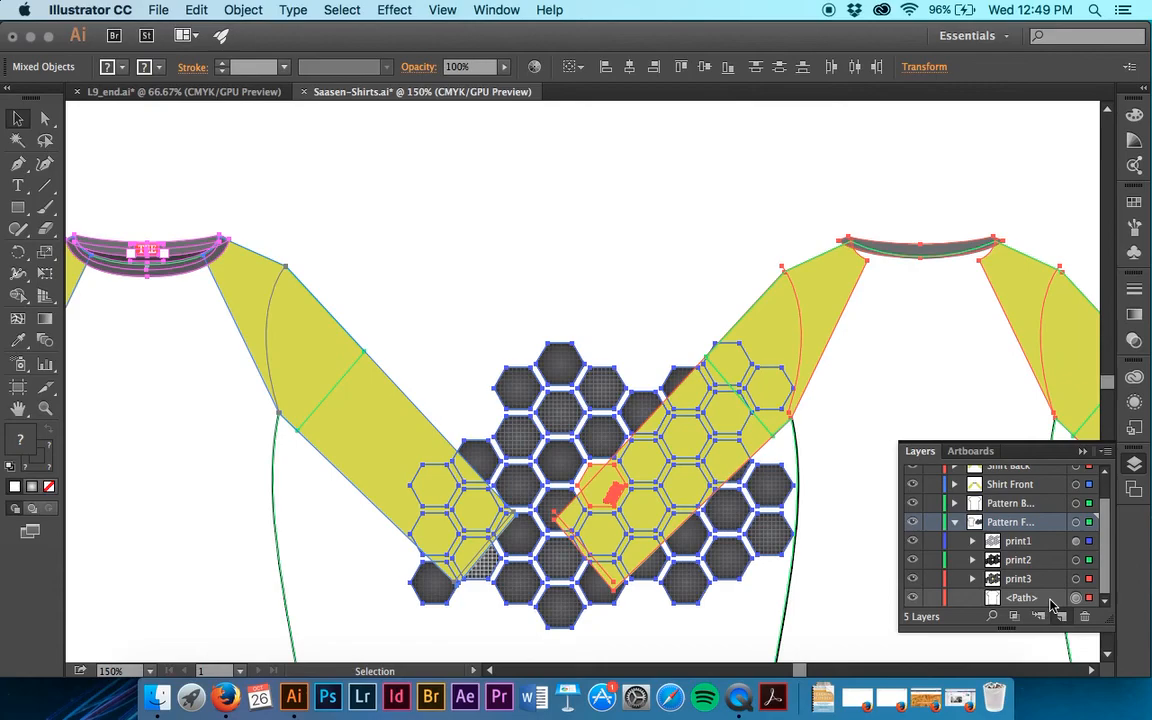
{"action": "left_click", "coordinate": [586, 237]}
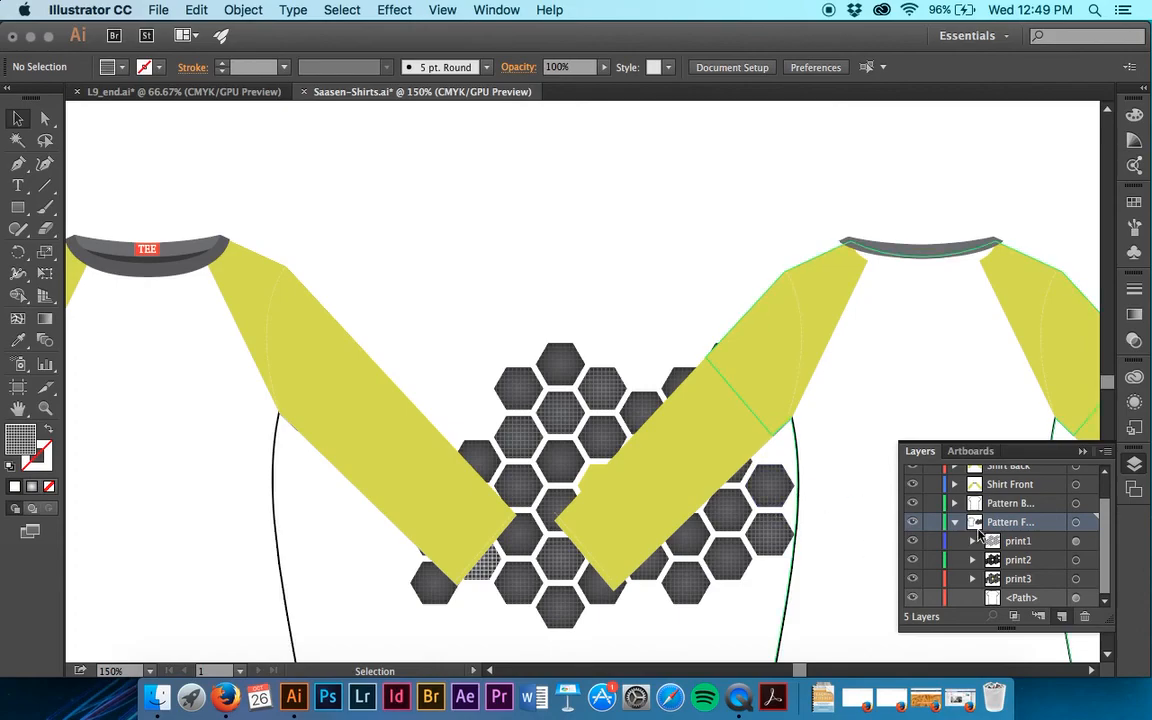
Isolate the Pattern Front layer so that only its contents can be edited.
{"action": "left_click", "coordinate": [627, 400]}
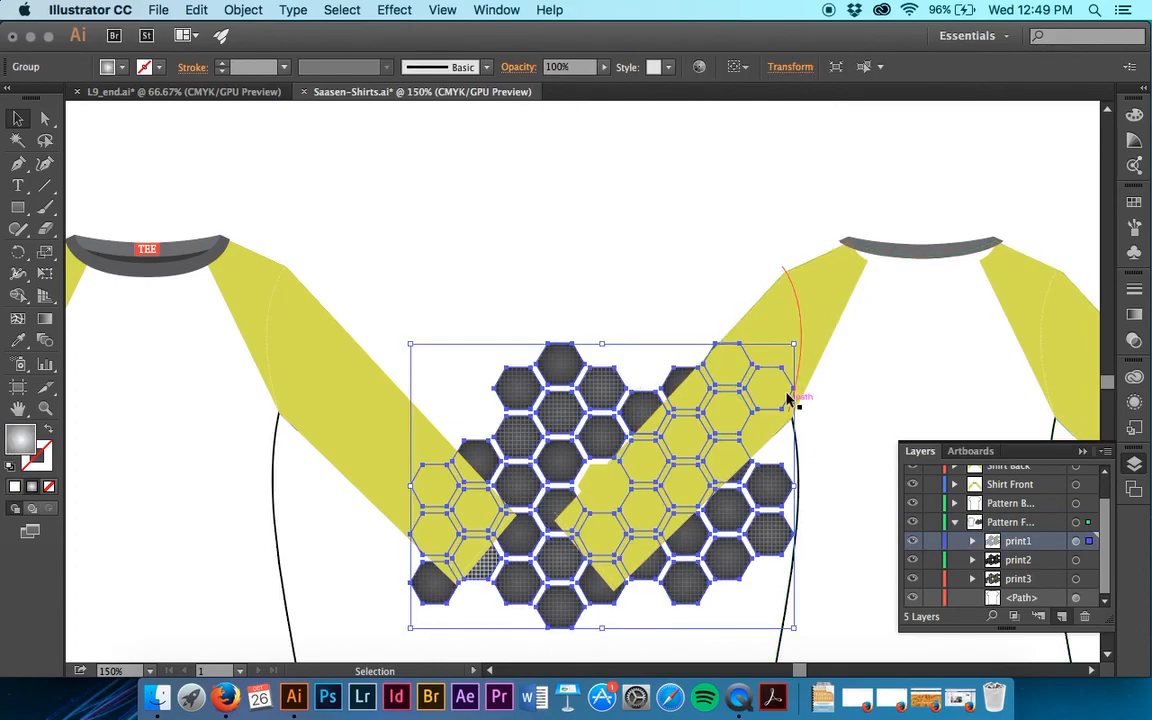
{"action": "double_click", "coordinate": [1026, 522]}
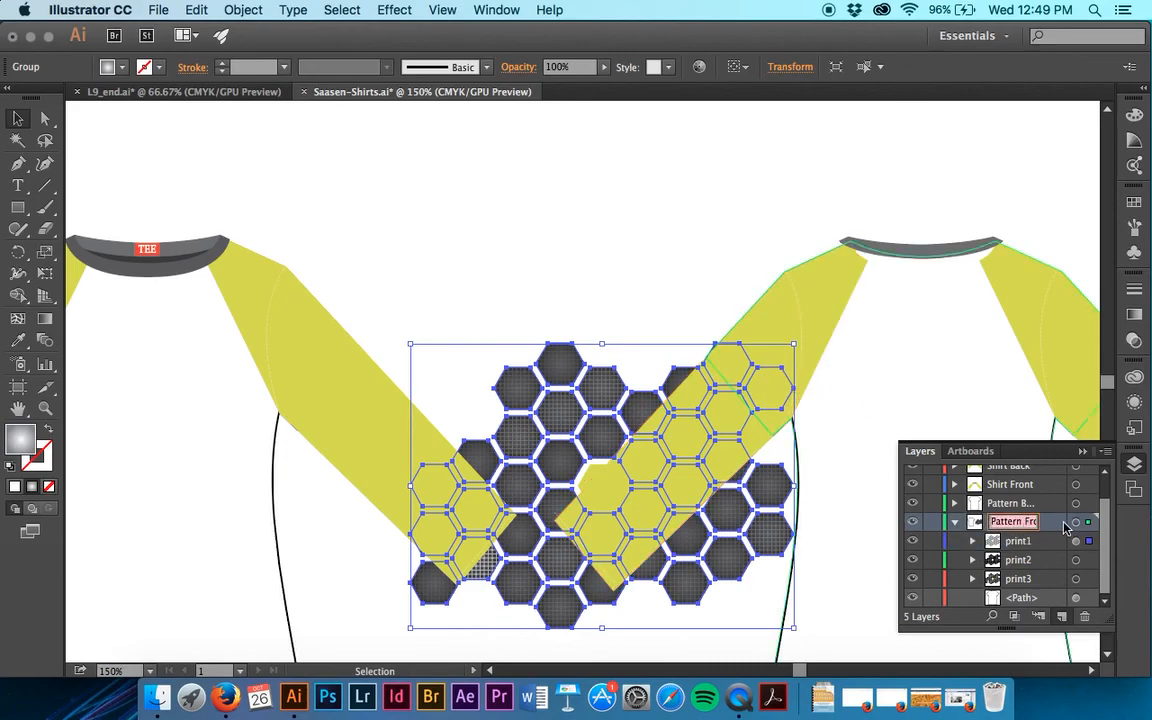
{"action": "left_click", "coordinate": [588, 450]}
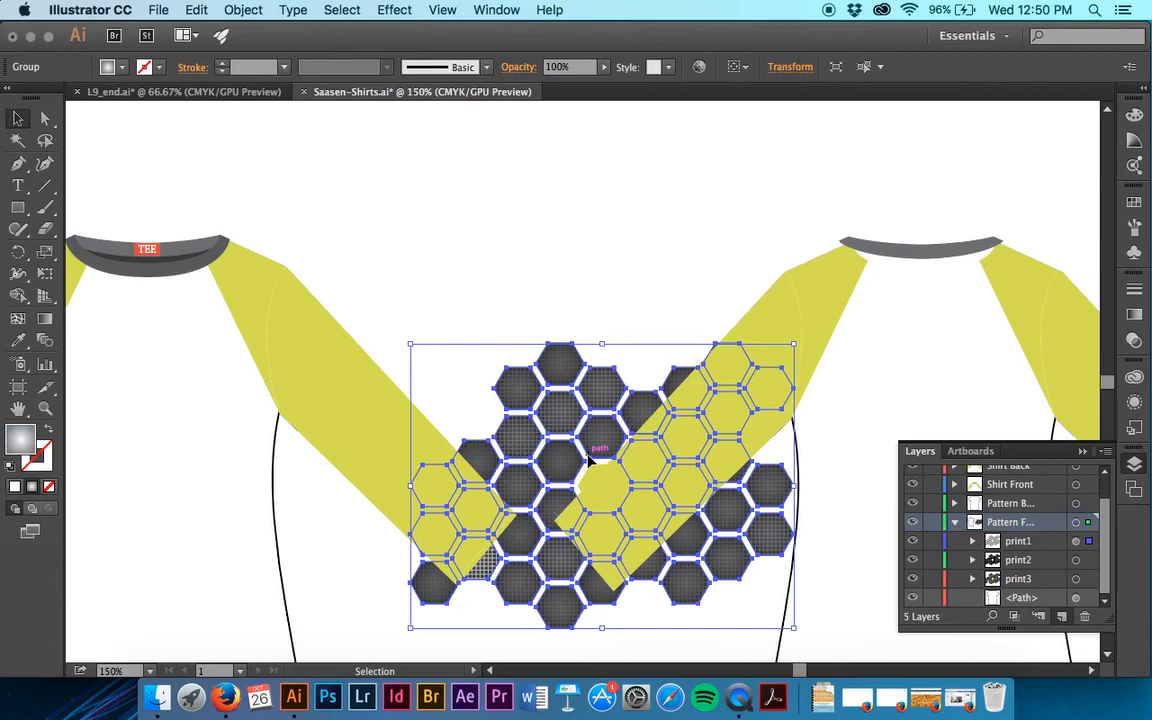
{"action": "left_click", "coordinate": [1106, 451]}
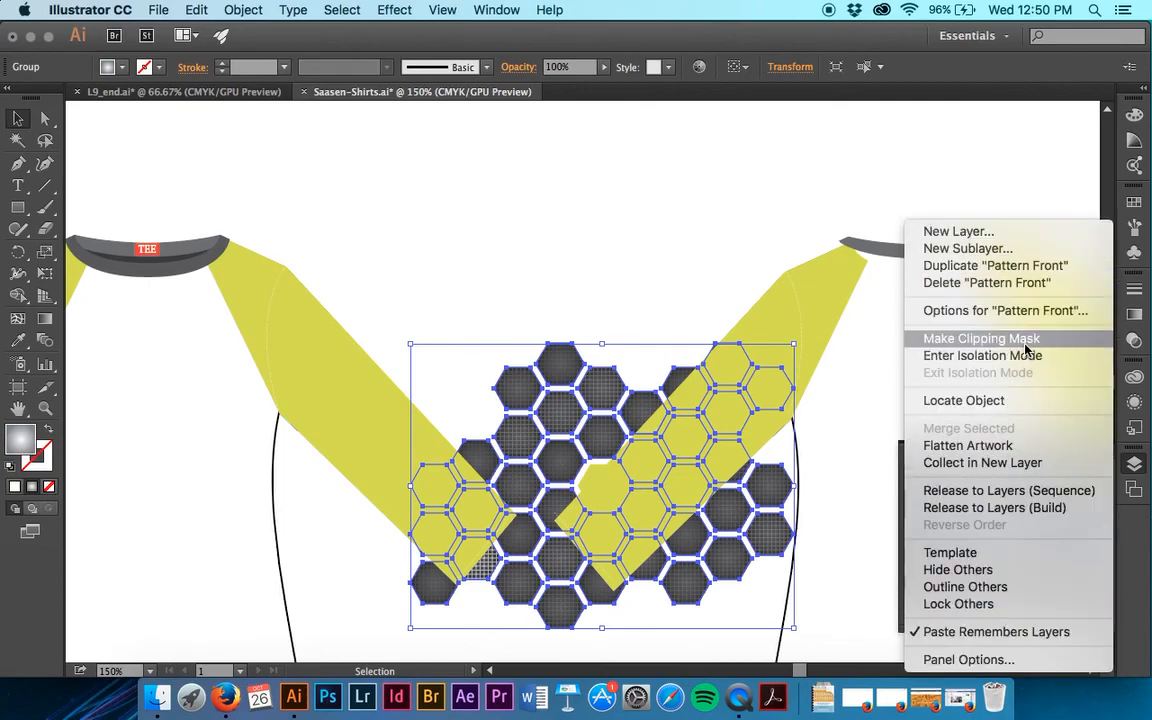
{"action": "left_click", "coordinate": [1025, 355]}
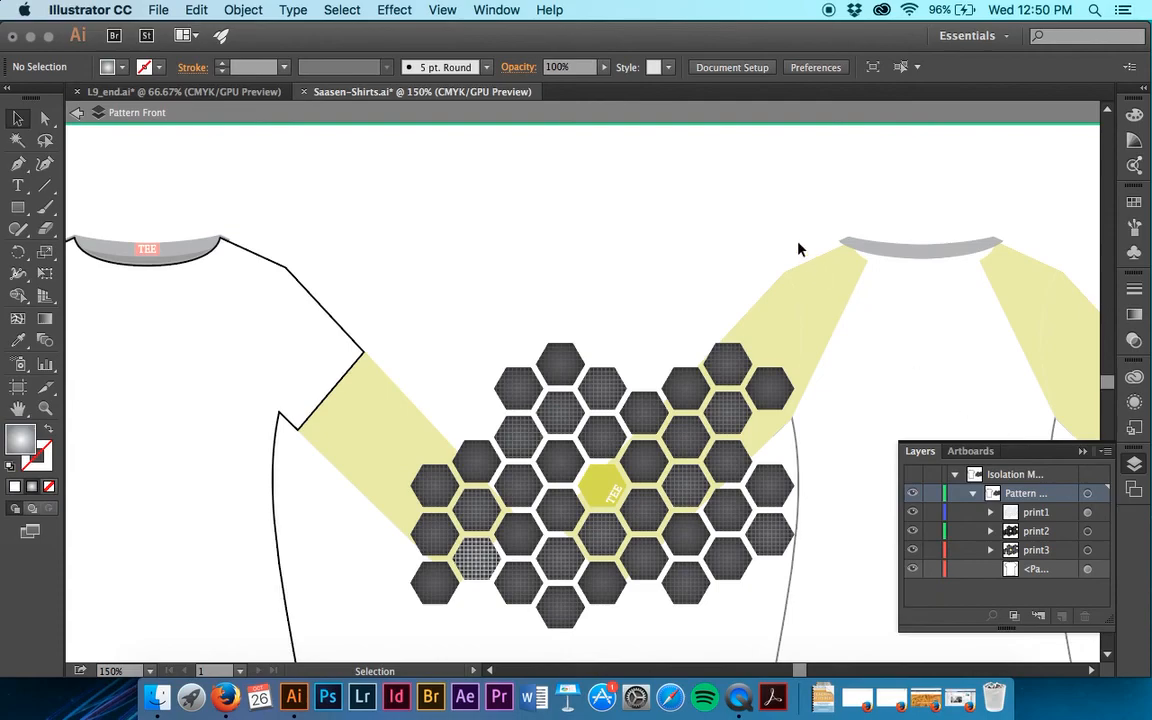
Select all the isolated artwork except the shirt outline path, keeping print1, print2 and print3 selected.
{"action": "key", "text": "a"}
{"action": "key", "text": "super+a"}
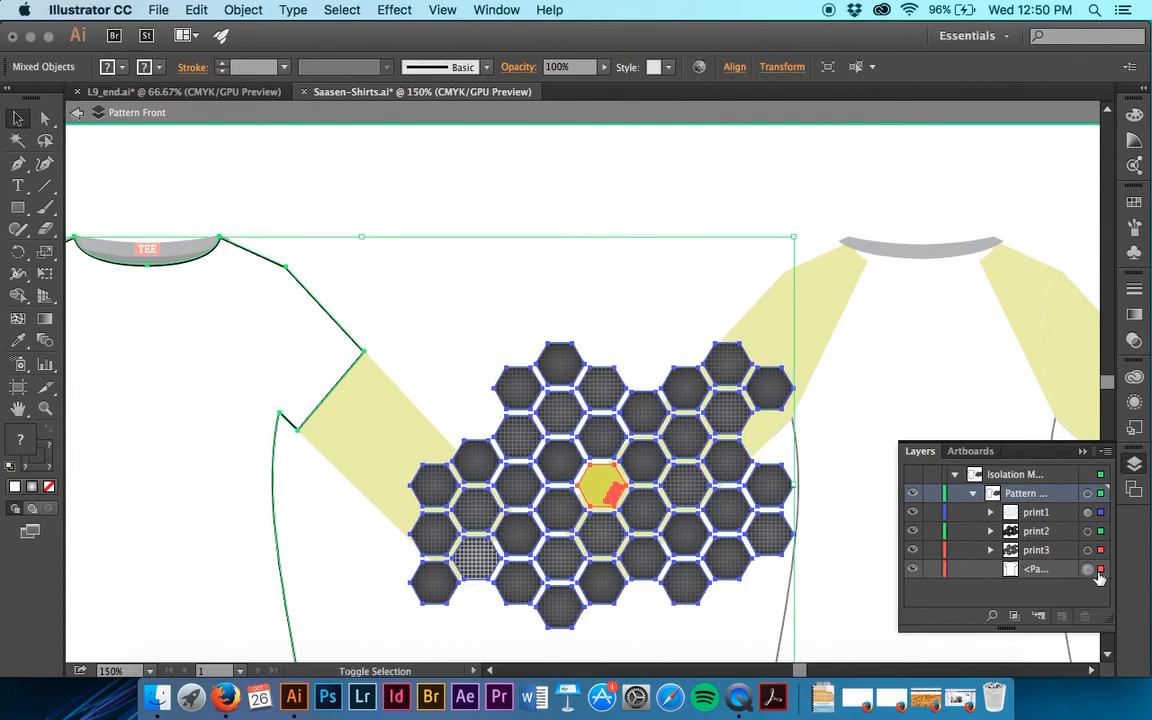
{"action": "left_click", "coordinate": [1099, 570], "text": "shift"}
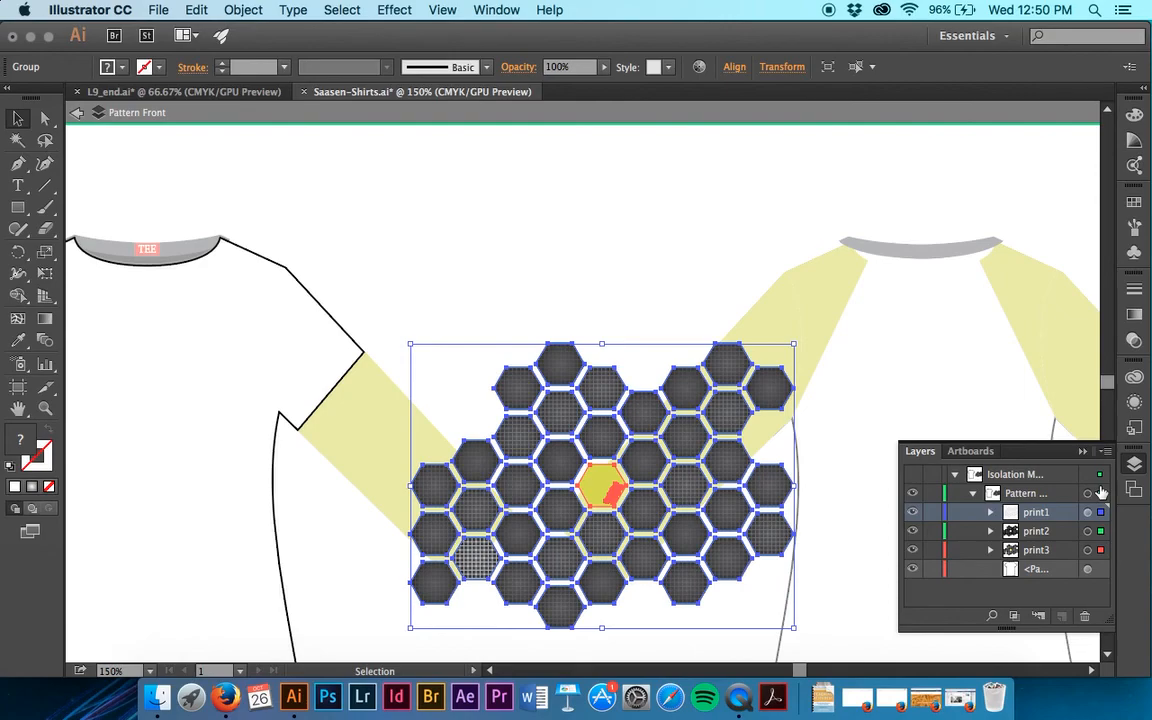
Move the selected hexagons onto the lower right part of the front shirt, overlapping its right side seam.
{"action": "scroll", "coordinate": [896, 424], "scroll_direction": "left", "scroll_amount": 5}
{"action": "scroll", "coordinate": [896, 424], "scroll_direction": "down", "scroll_amount": 3}
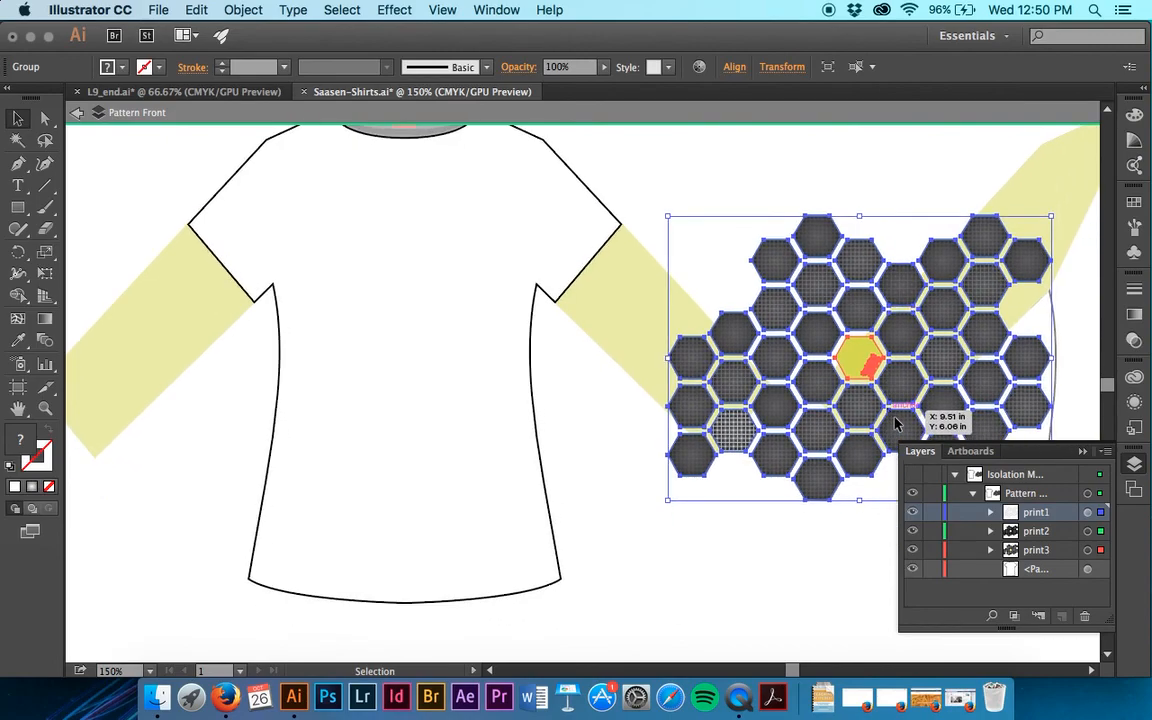
{"action": "left_click_drag", "start_coordinate": [822, 480], "coordinate": [470, 555]}
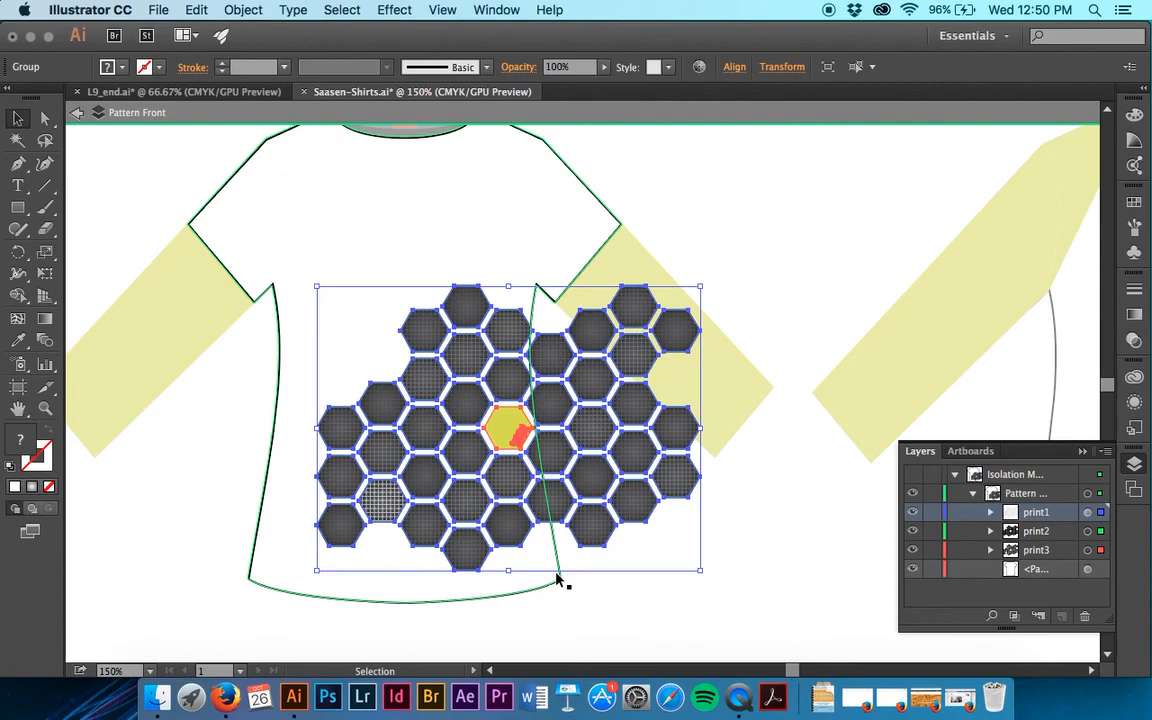
Send the selected hexagon artwork to the back, behind the shirt outline path.
{"action": "left_click", "coordinate": [243, 10]}
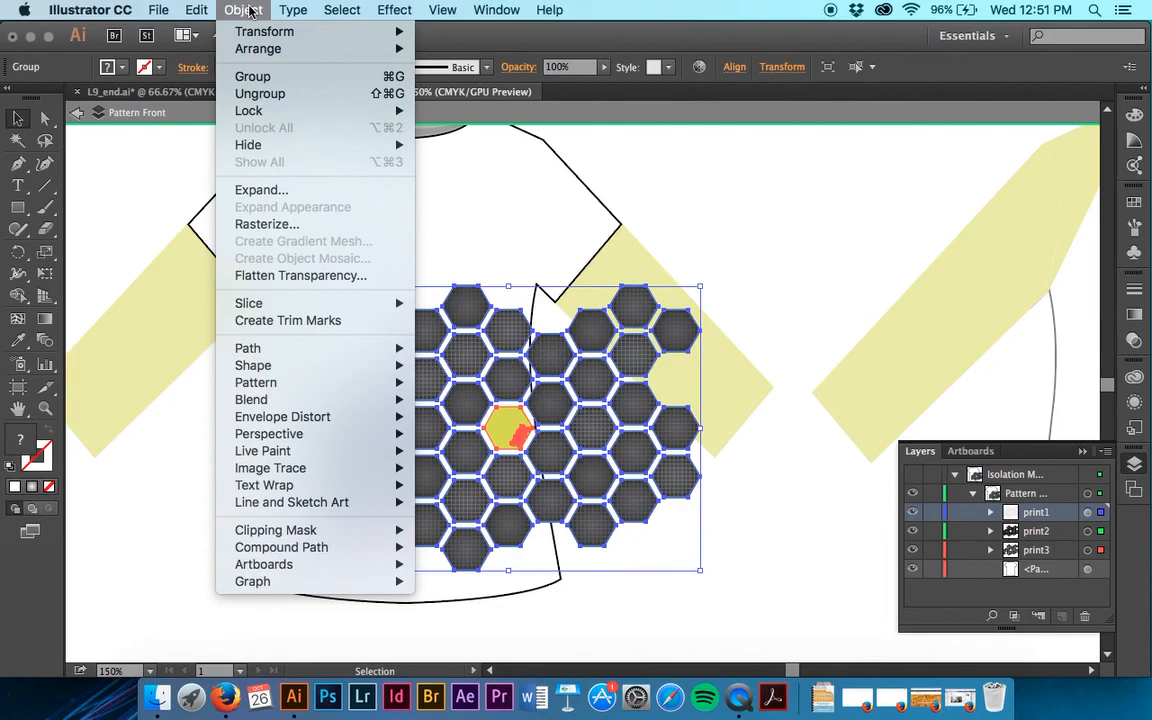
{"action": "mouse_move", "coordinate": [251, 46]}
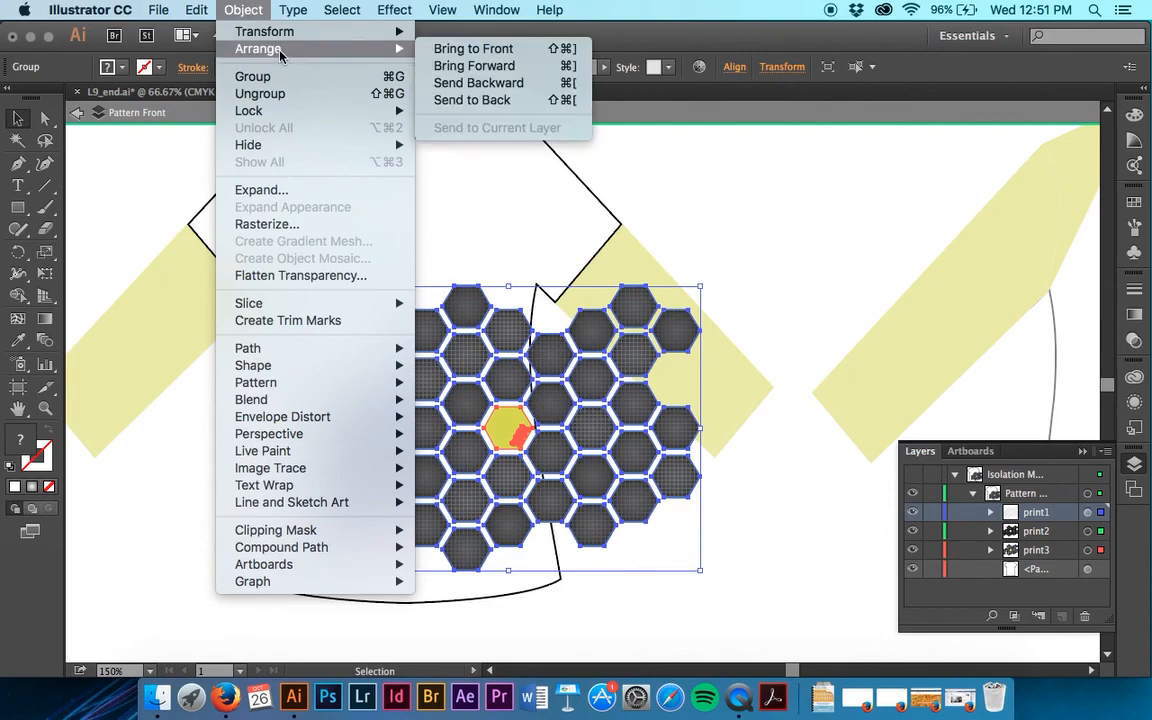
{"action": "left_click", "coordinate": [494, 99]}
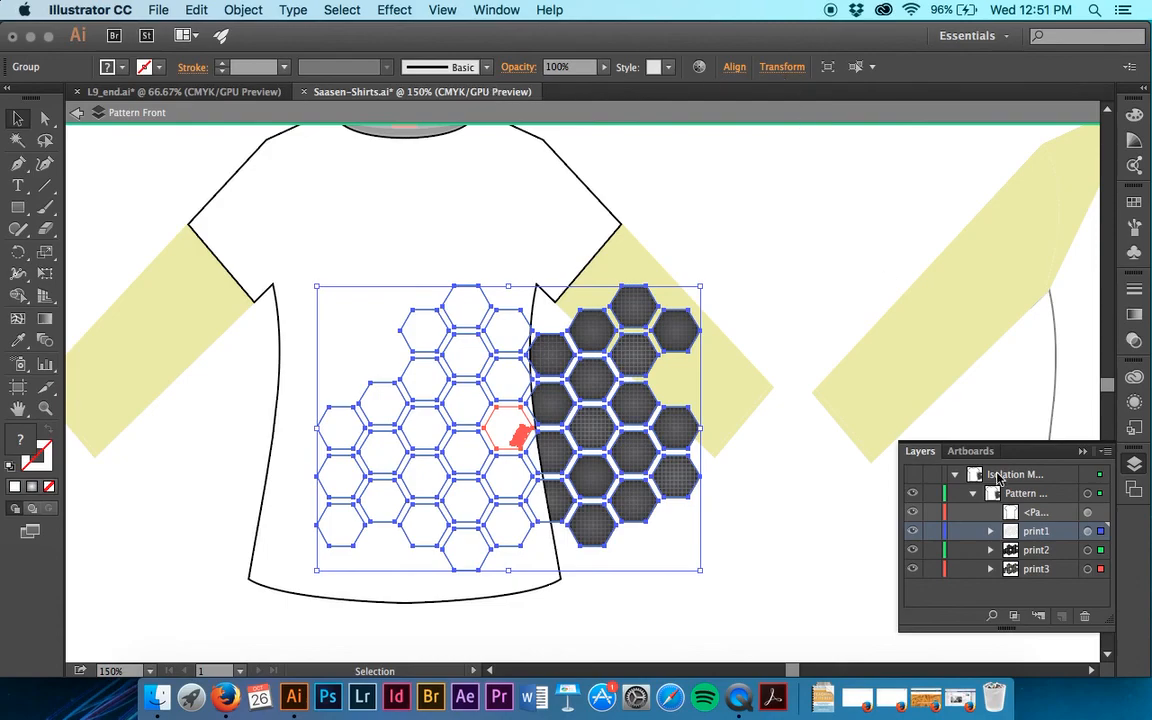
Exit isolation mode on the Pattern Front layer and bring its sublayers into view in the layer list.
{"action": "left_click", "coordinate": [1062, 514]}
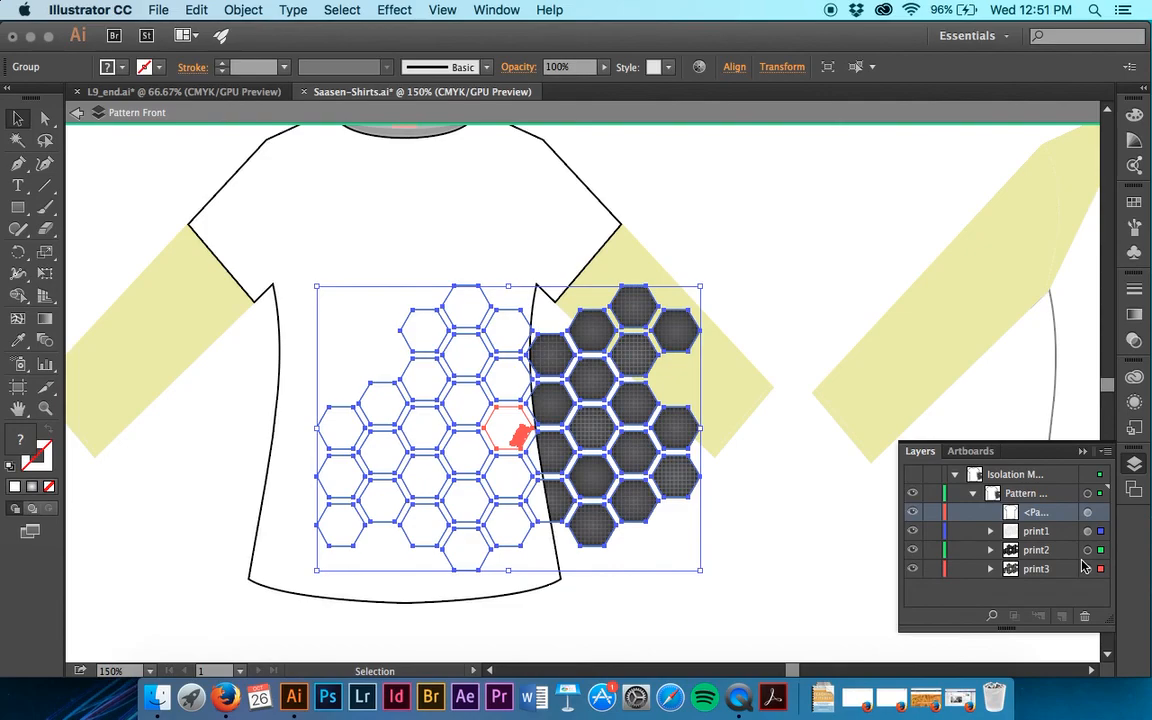
{"action": "left_click", "coordinate": [1106, 453]}
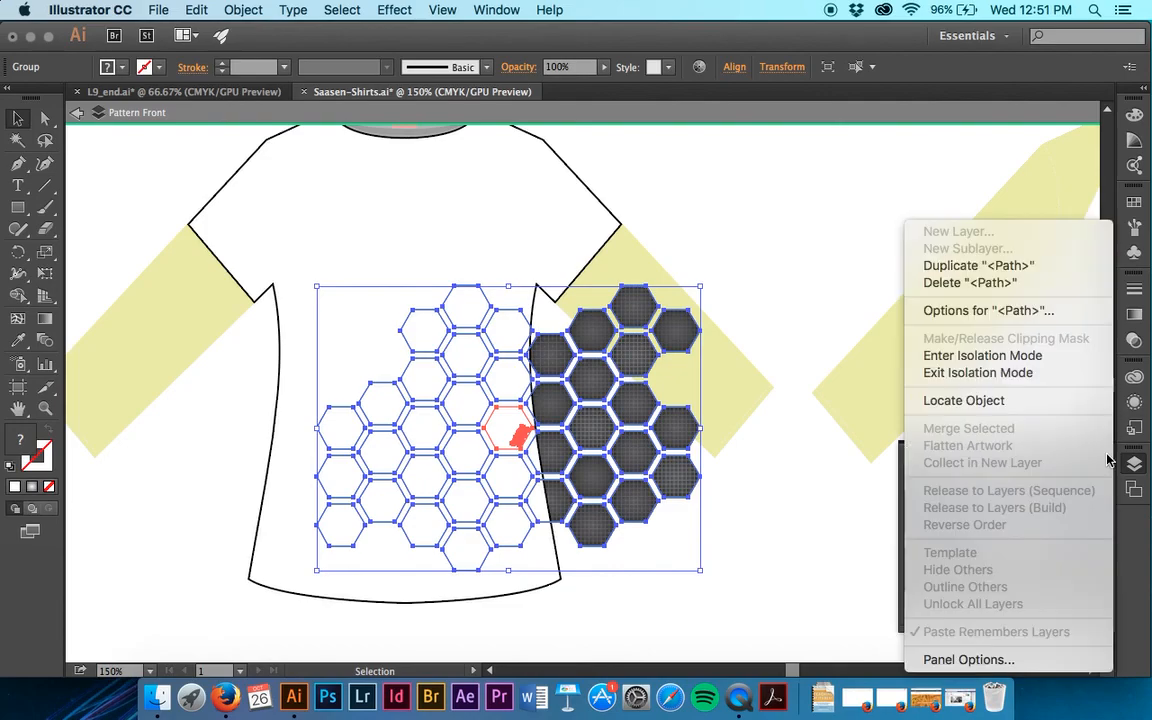
{"action": "left_click", "coordinate": [1068, 372]}
{"action": "scroll", "coordinate": [960, 540], "scroll_direction": "down", "scroll_amount": 1}
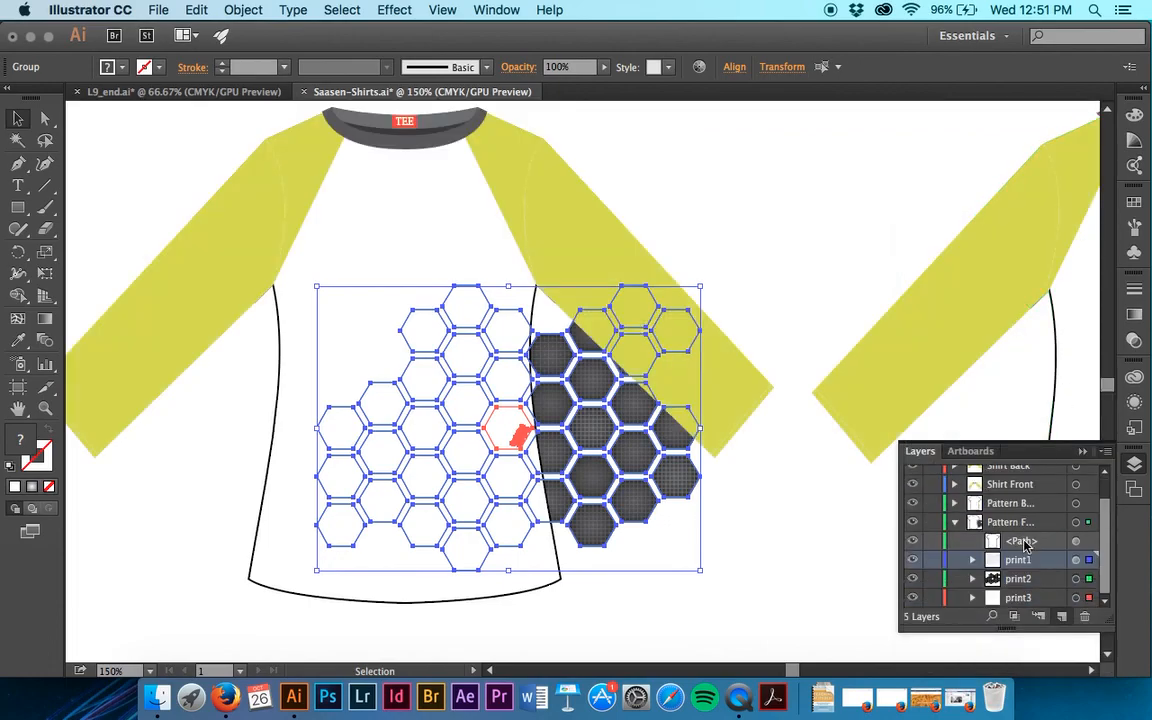
Try the clipping mask on the current selection, then isolate the Pattern Front layer.
{"action": "left_click", "coordinate": [1013, 617]}
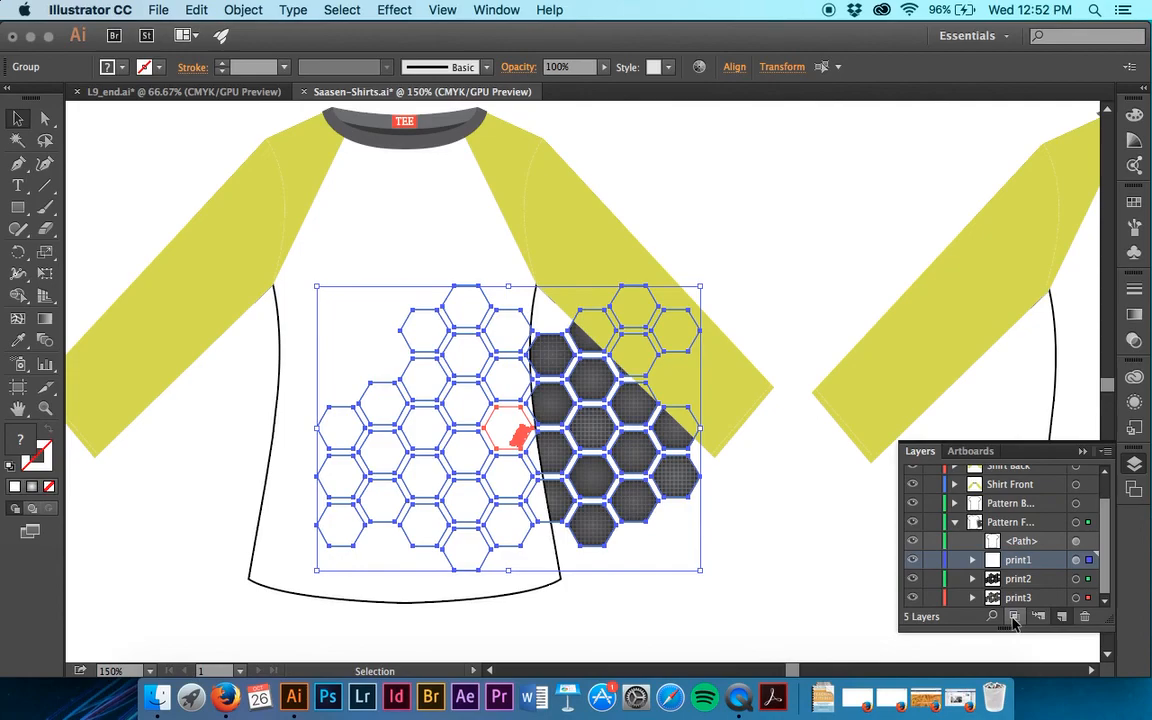
{"action": "left_click", "coordinate": [1027, 524]}
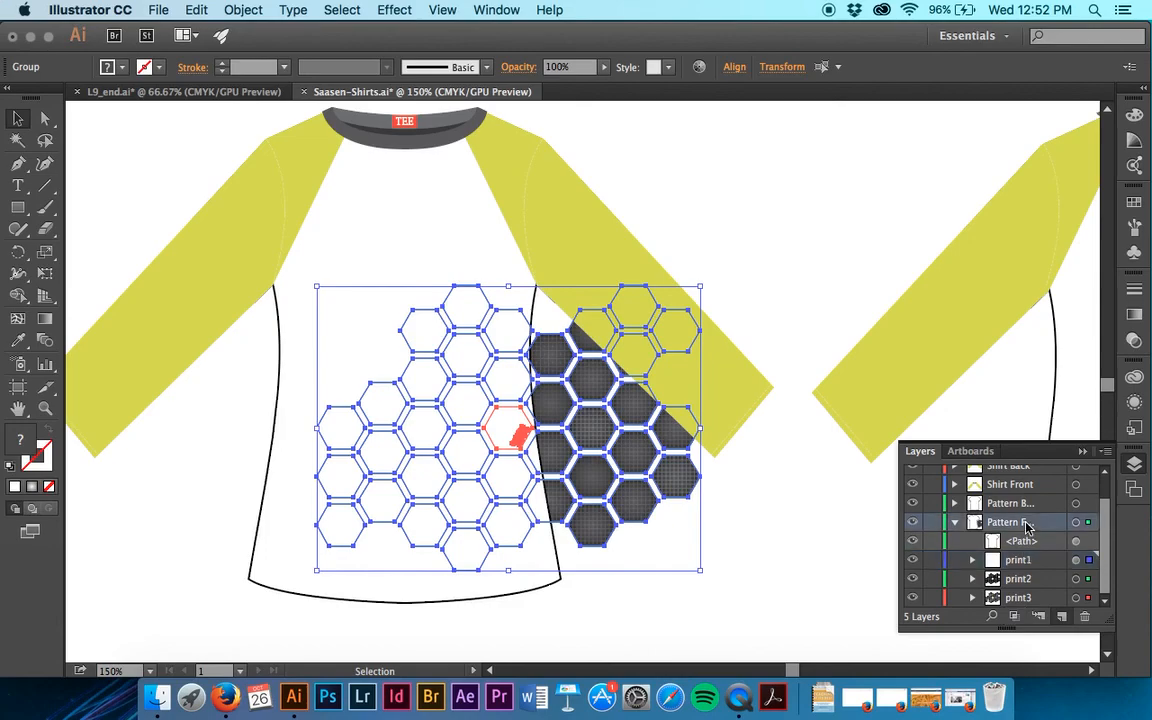
{"action": "left_click", "coordinate": [1105, 452]}
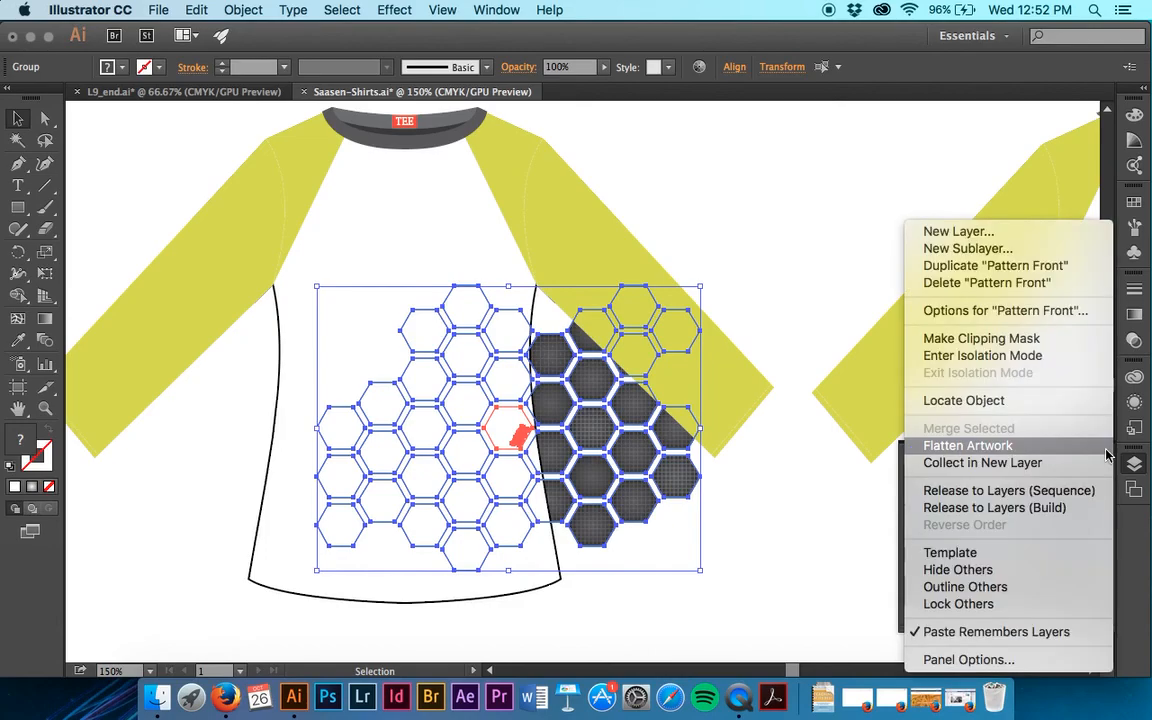
{"action": "left_click", "coordinate": [1052, 356]}
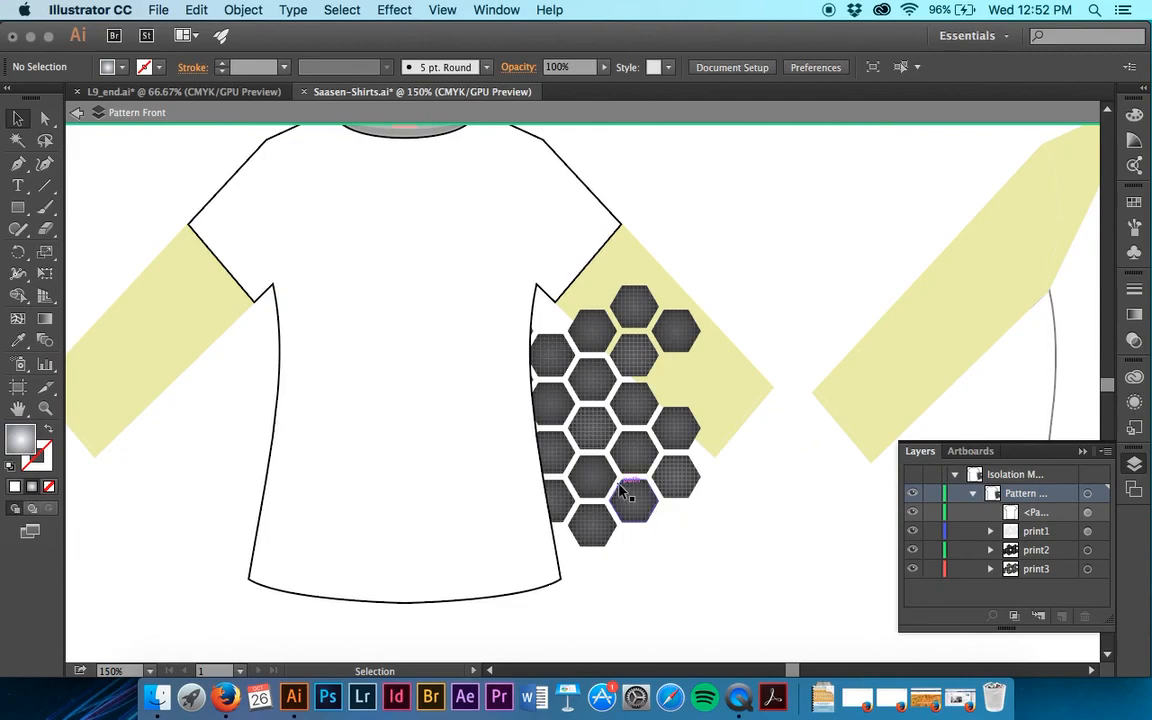
Select the print1, print2 and print3 hexagon artwork together inside the isolated layer.
{"action": "left_click", "coordinate": [591, 478]}
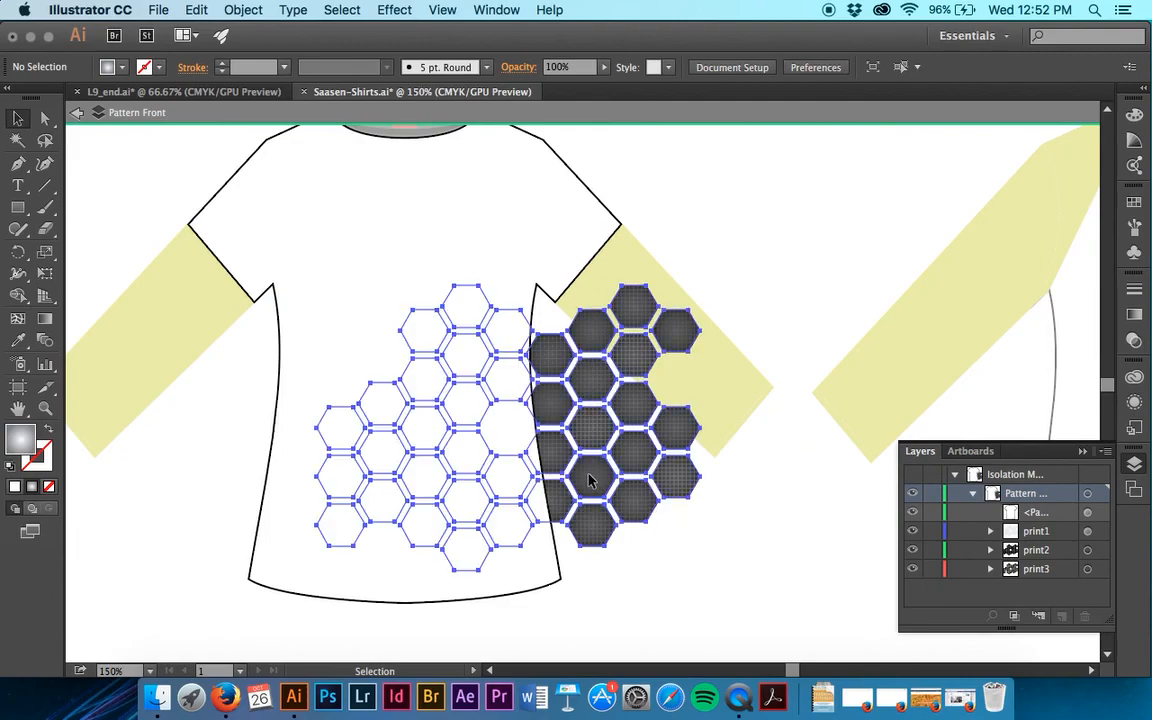
{"action": "left_click", "coordinate": [1065, 513]}
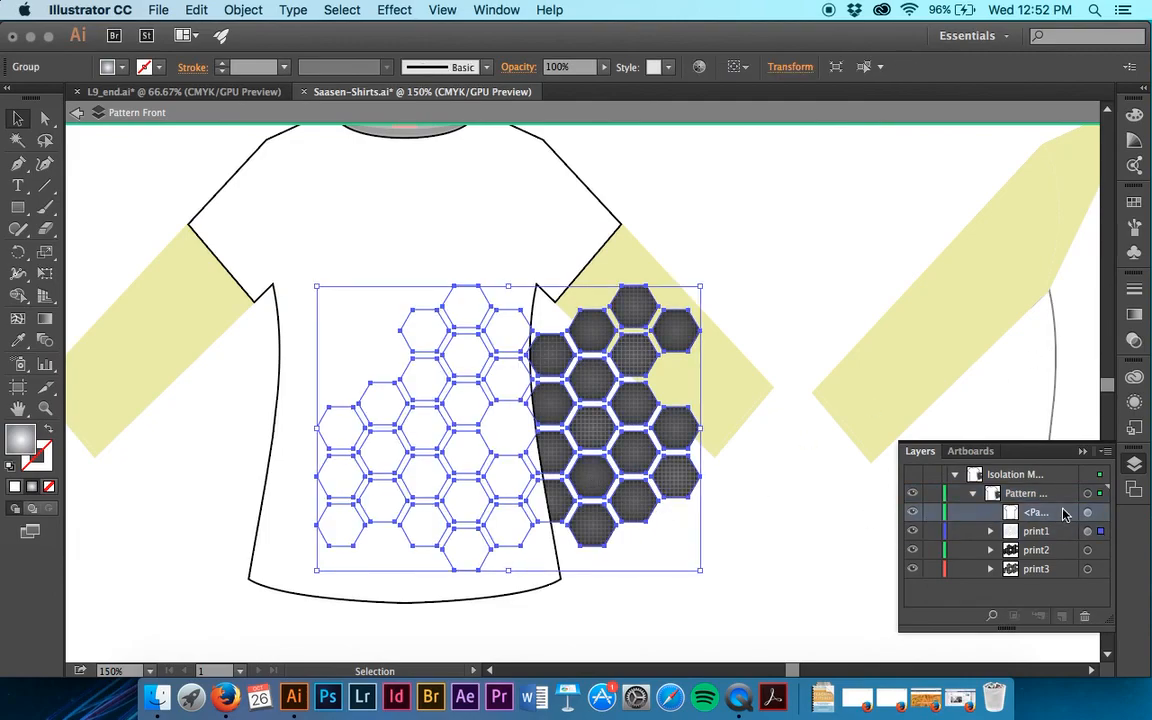
{"action": "left_click", "coordinate": [1100, 550], "text": "shift"}
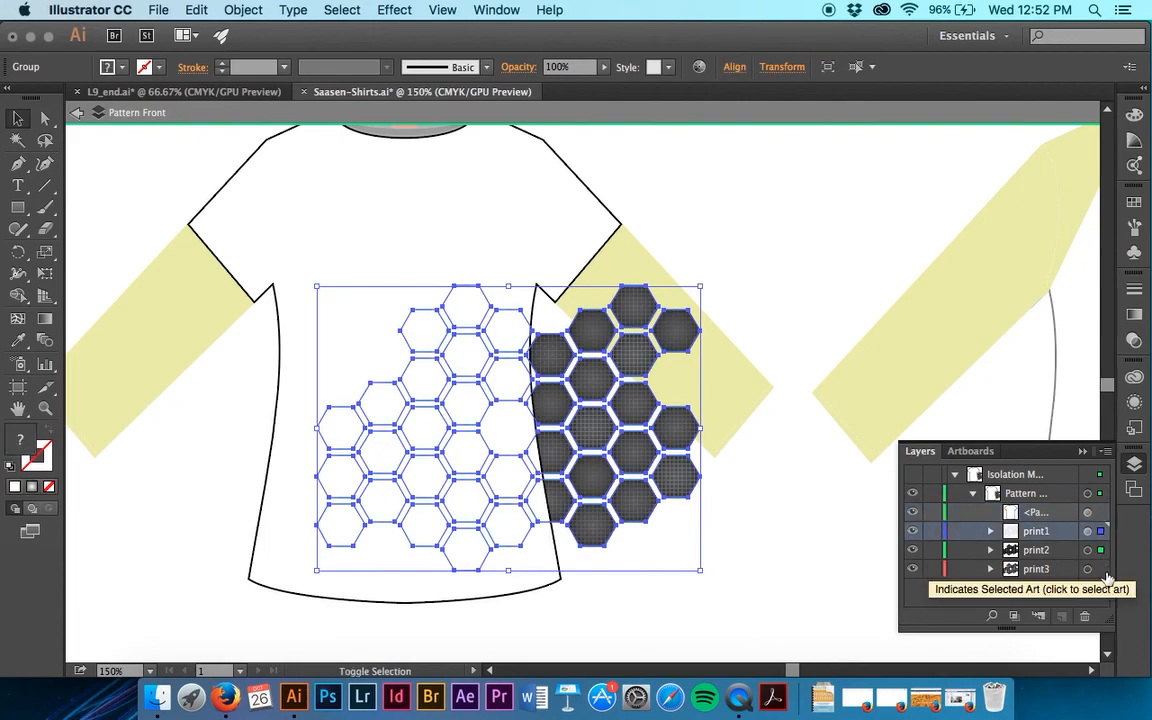
{"action": "left_click", "coordinate": [1102, 570], "text": "shift"}
Select only the shirt outline path, then undo back to before the hexagons were sent behind it.
{"action": "left_click", "coordinate": [1058, 513]}
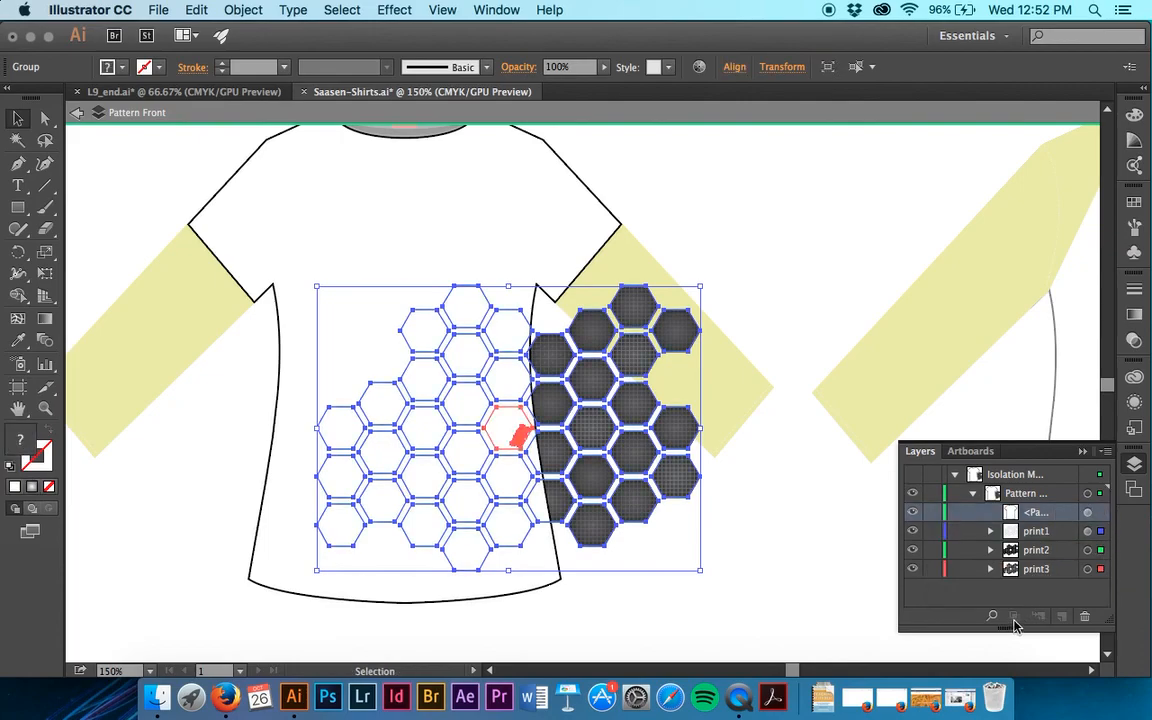
{"action": "left_click", "coordinate": [1098, 513]}
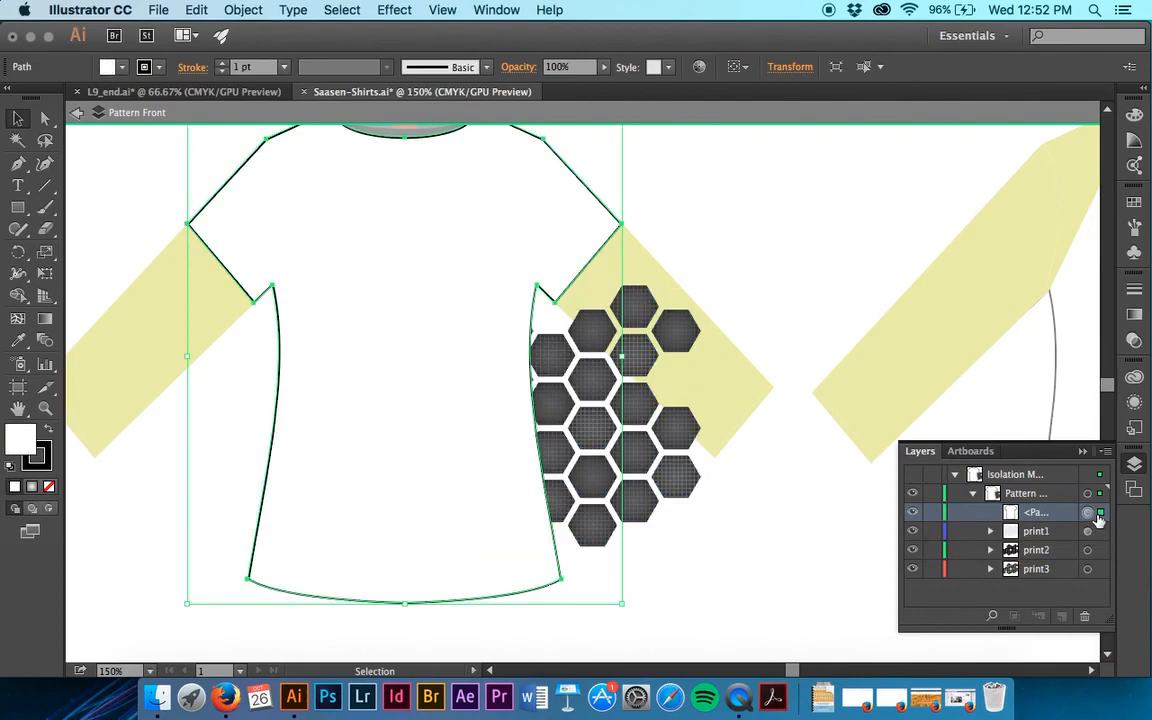
{"action": "key", "text": "super+z"}
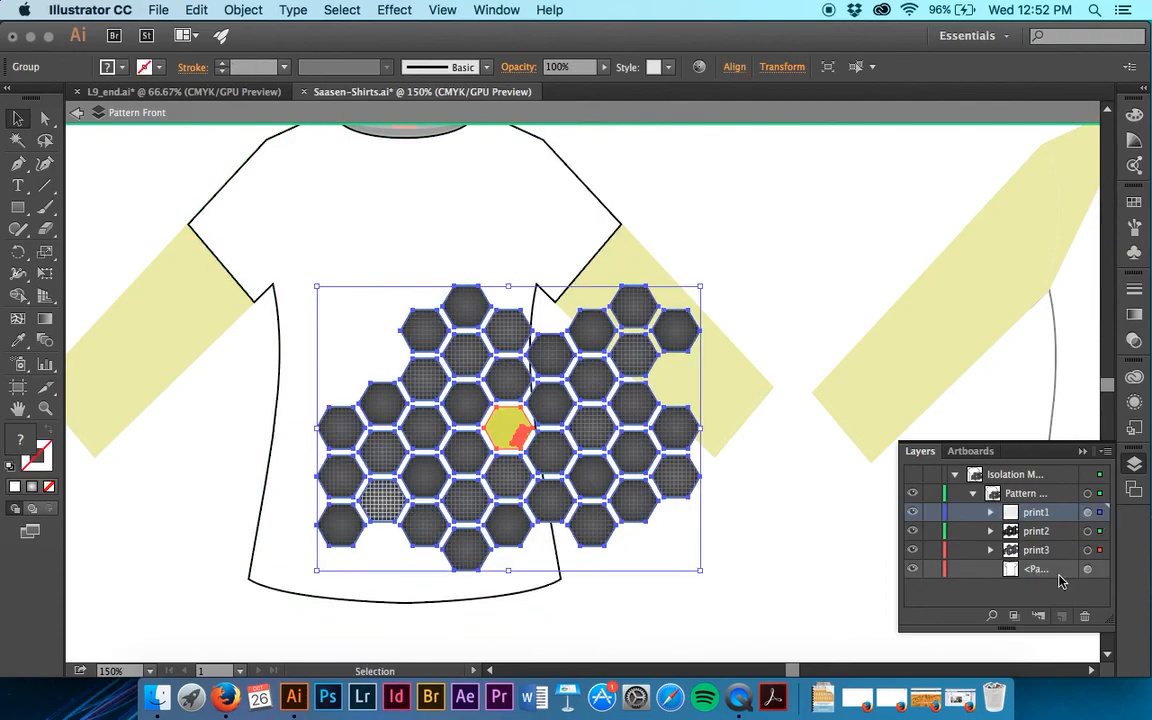
Move the shirt outline path above print1 in the layer order.
{"action": "left_click", "coordinate": [1051, 571]}
{"action": "left_click_drag", "start_coordinate": [1051, 571], "coordinate": [1043, 513]}
{"action": "key", "text": "super+z"}
{"action": "left_click_drag", "start_coordinate": [1050, 571], "coordinate": [1046, 505]}
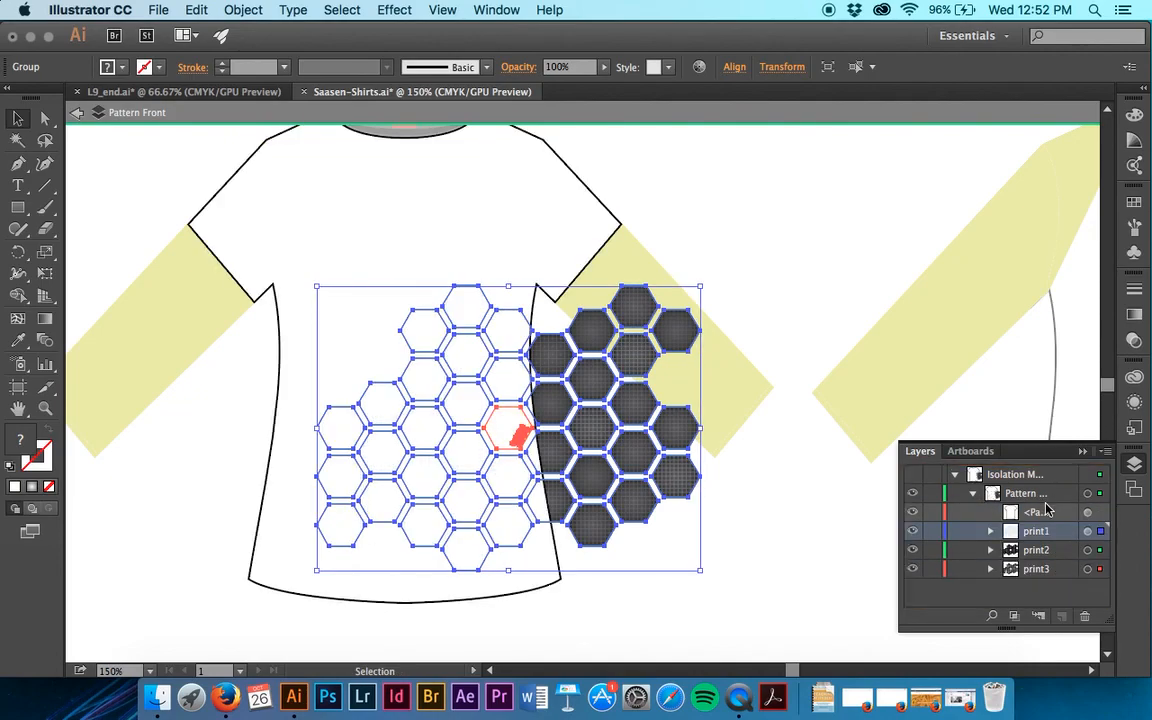
Select the shirt outline path together with print1, print2 and print3, and try to make a clipping mask.
{"action": "left_click", "coordinate": [1056, 517]}
{"action": "left_click", "coordinate": [1059, 536]}
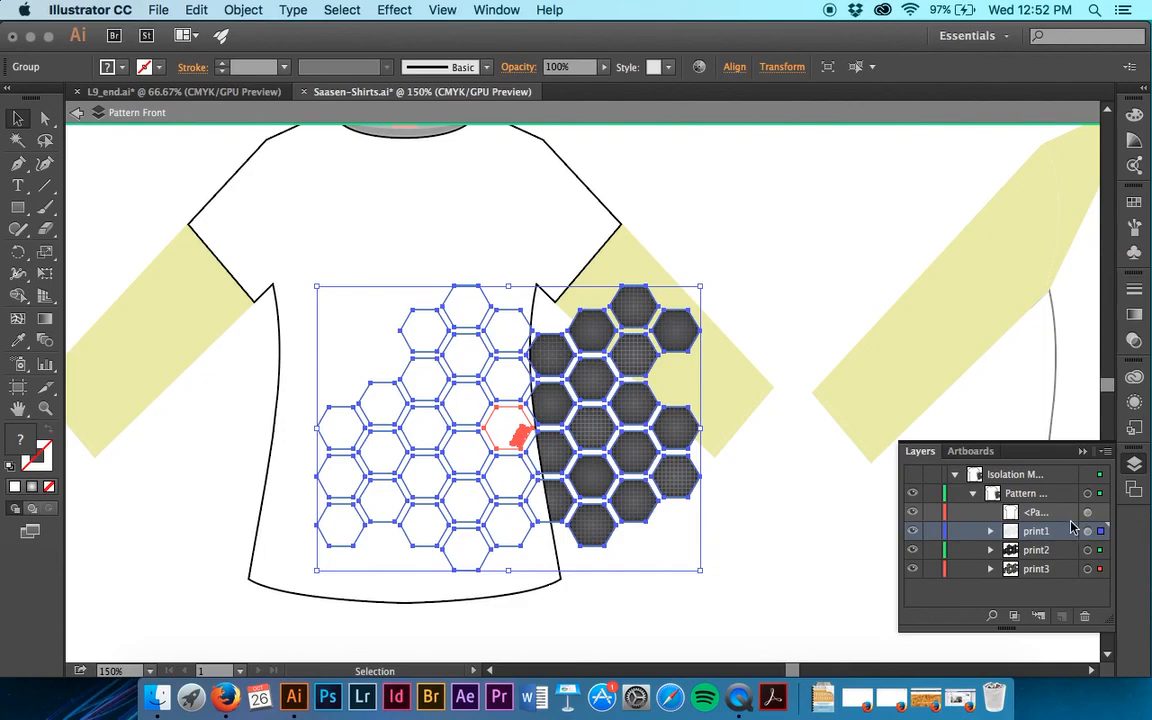
{"action": "left_click", "coordinate": [1067, 515]}
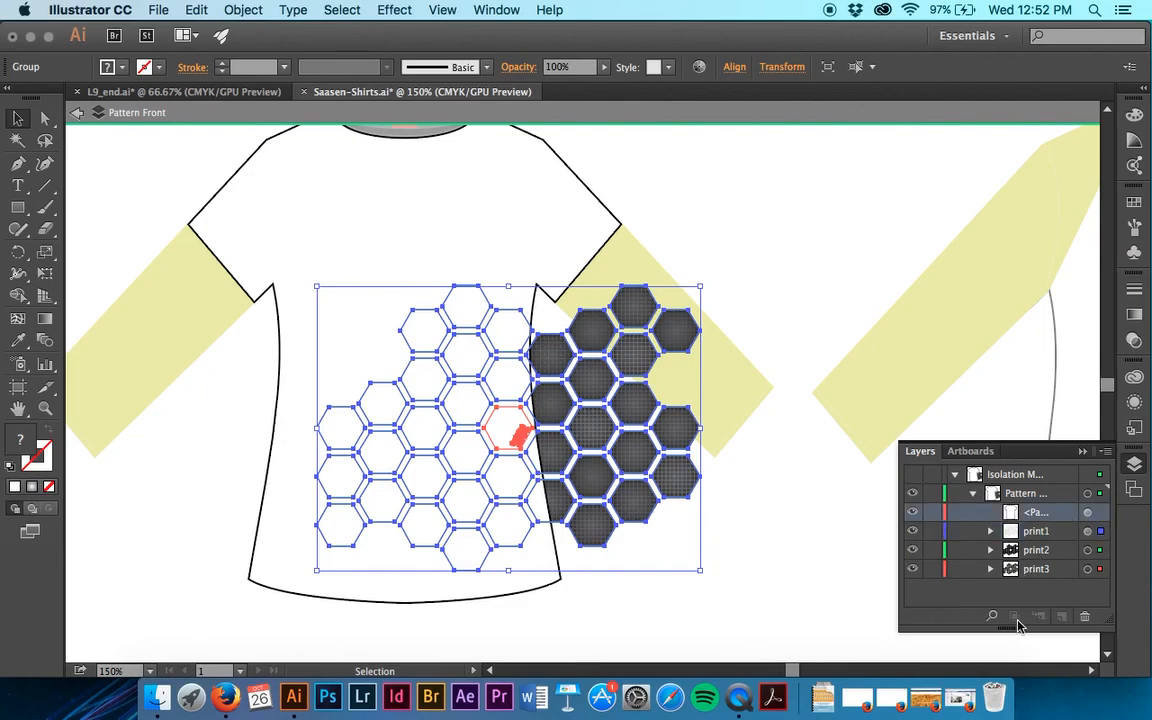
{"action": "left_click", "coordinate": [1099, 516]}
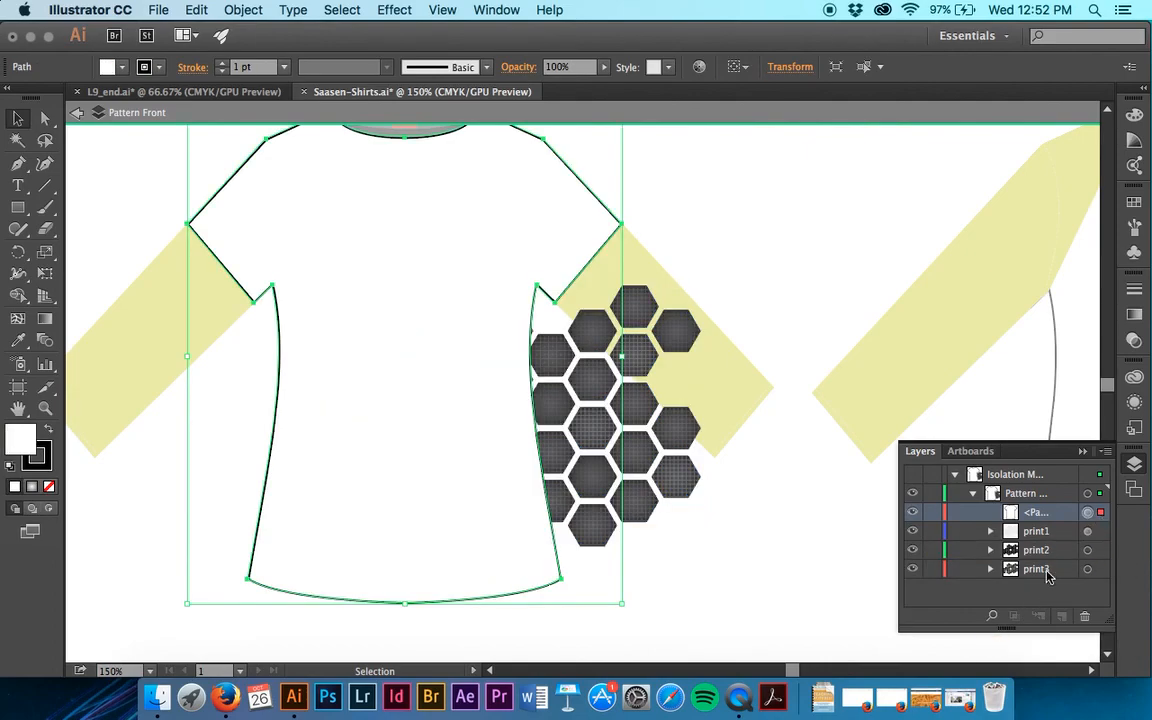
{"action": "left_click", "coordinate": [1100, 531], "text": "shift"}
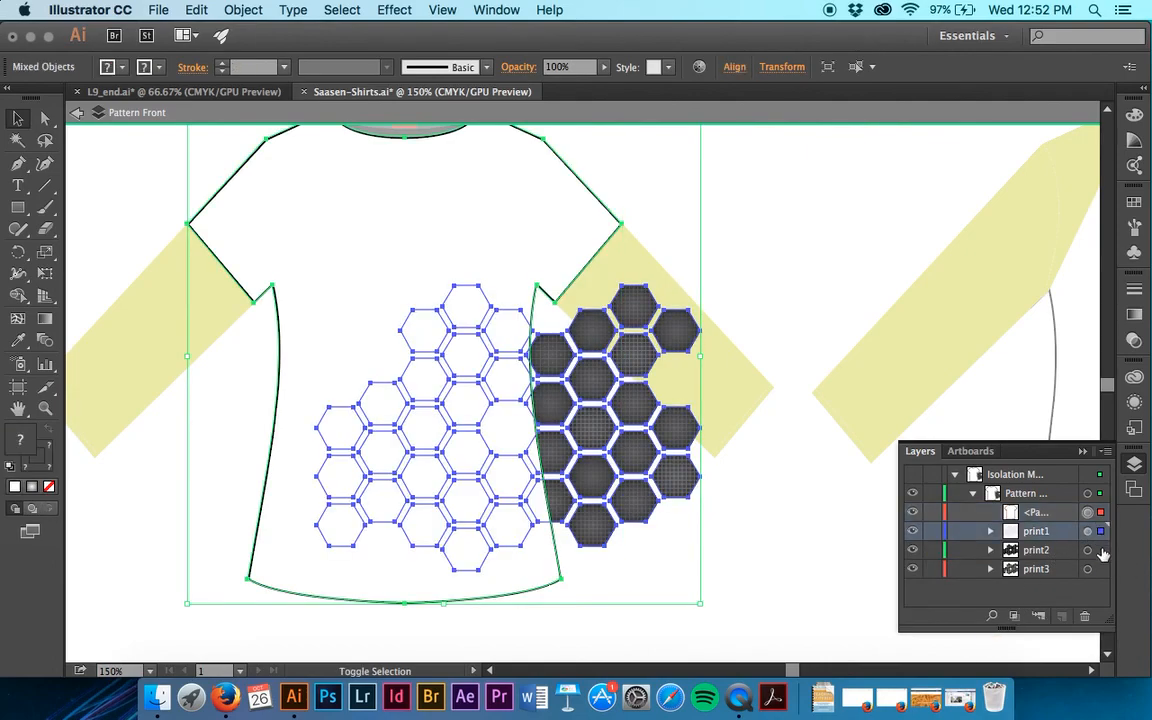
{"action": "left_click", "coordinate": [1101, 569], "text": "shift"}
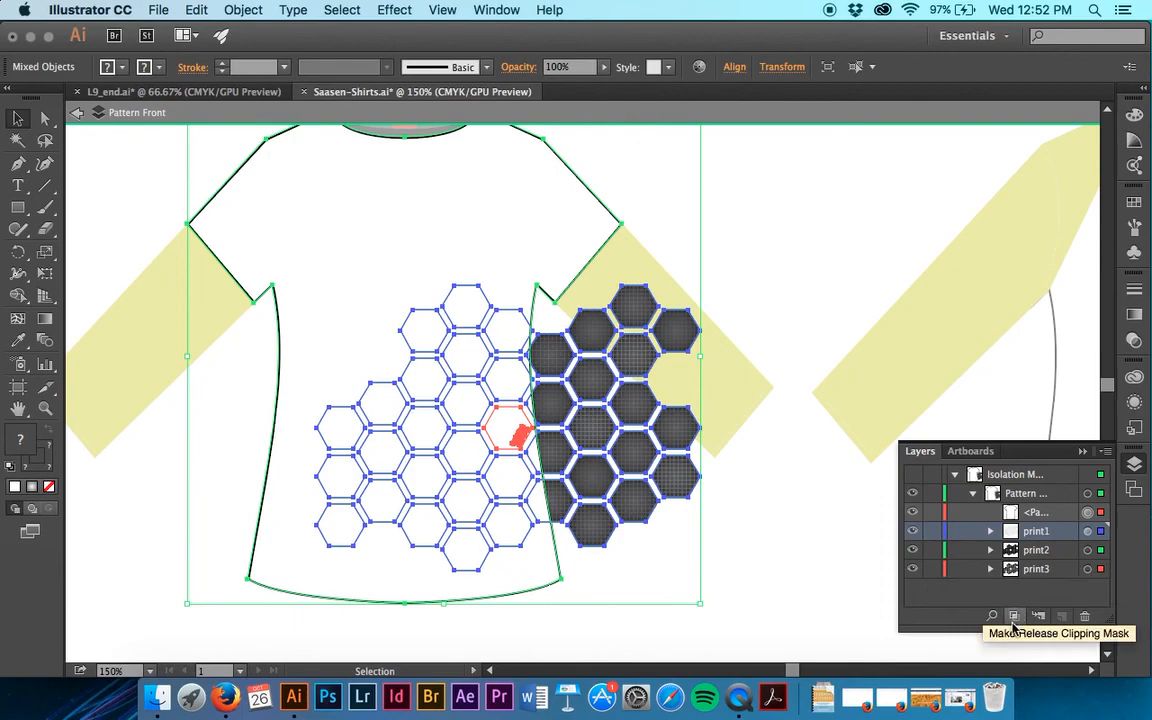
{"action": "left_click", "coordinate": [1013, 620]}
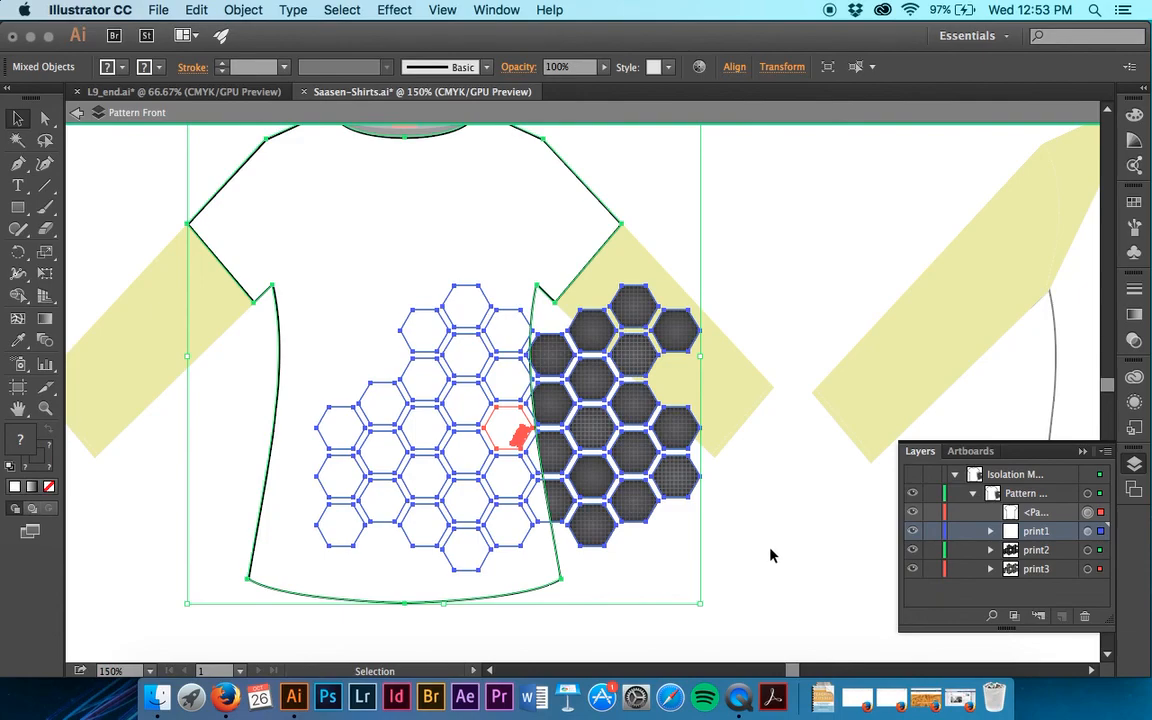
Hide and show print1 again, hide print2, and check the layer commands available for the shirt outline path.
{"action": "left_click", "coordinate": [912, 531]}
{"action": "left_click", "coordinate": [912, 531]}
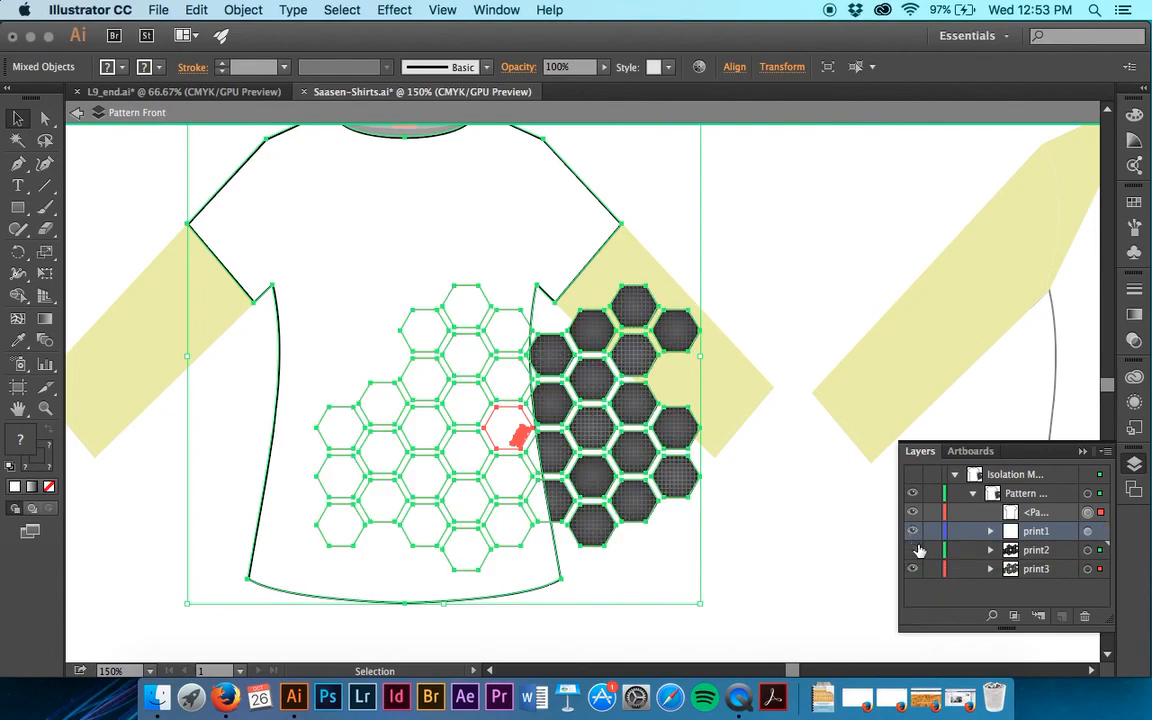
{"action": "left_click", "coordinate": [912, 550]}
{"action": "left_click", "coordinate": [1046, 514]}
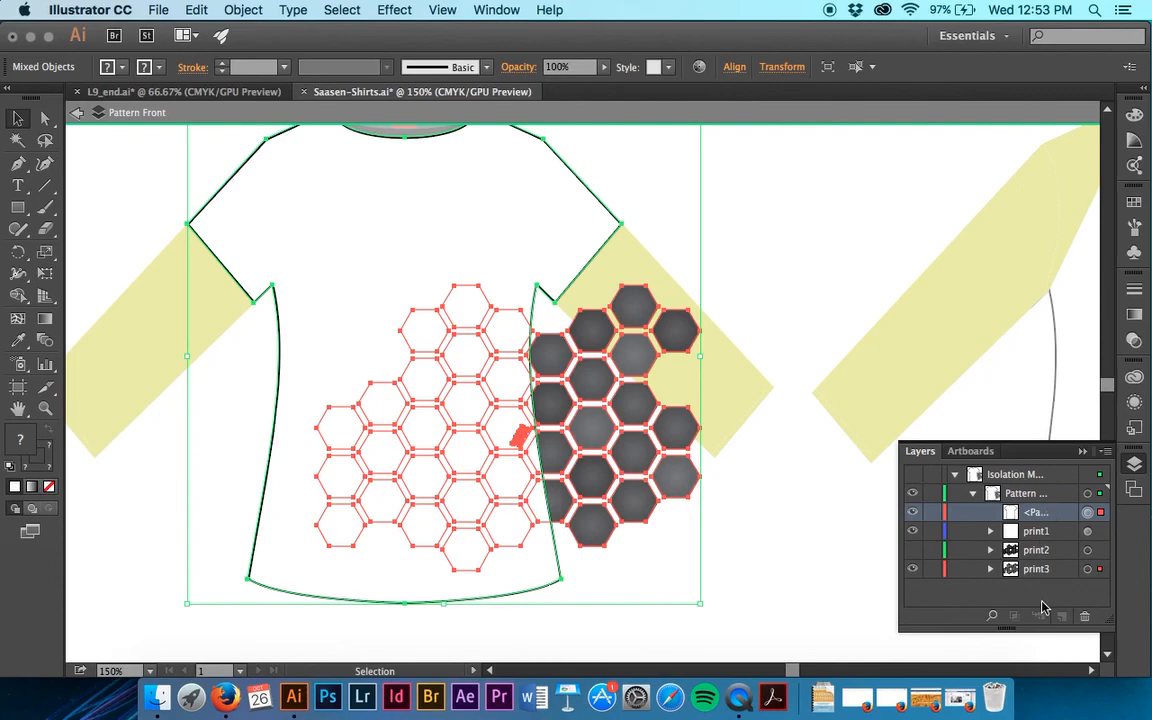
{"action": "left_click", "coordinate": [1106, 452]}
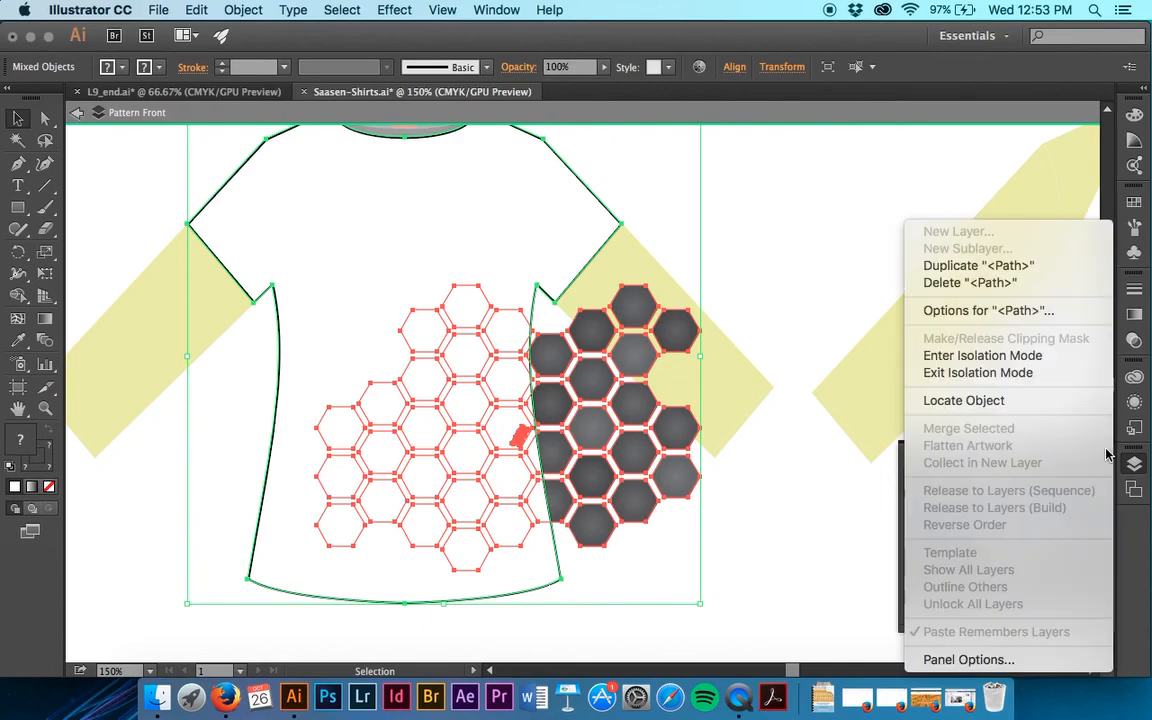
{"action": "left_click", "coordinate": [1130, 608]}
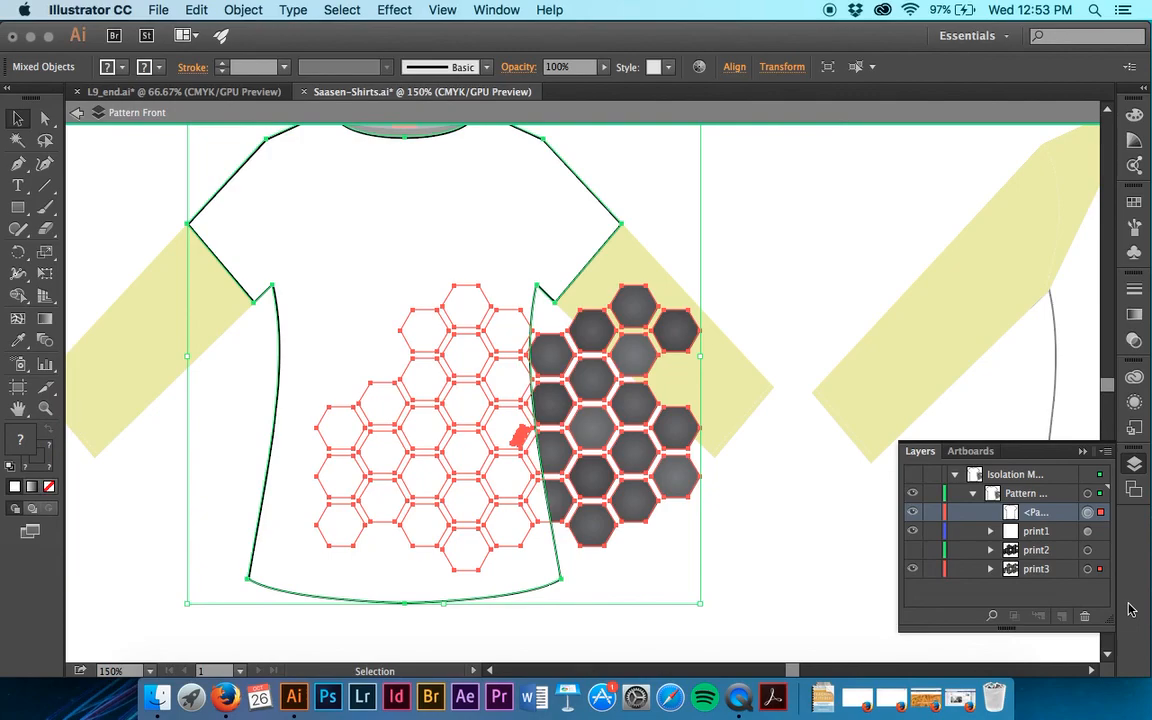
Clear the combined selection and select only the shirt outline path, making it the active item in the layer list.
{"action": "left_click", "coordinate": [1098, 536]}
{"action": "left_click", "coordinate": [1098, 551]}
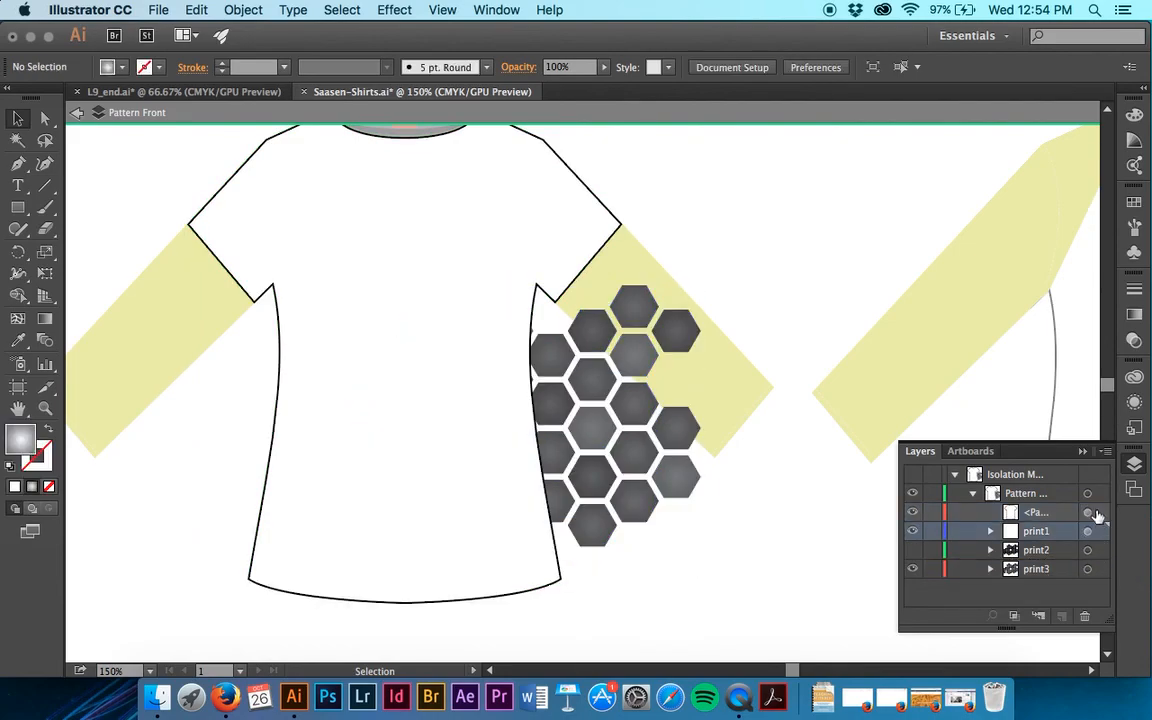
{"action": "left_click", "coordinate": [1097, 514]}
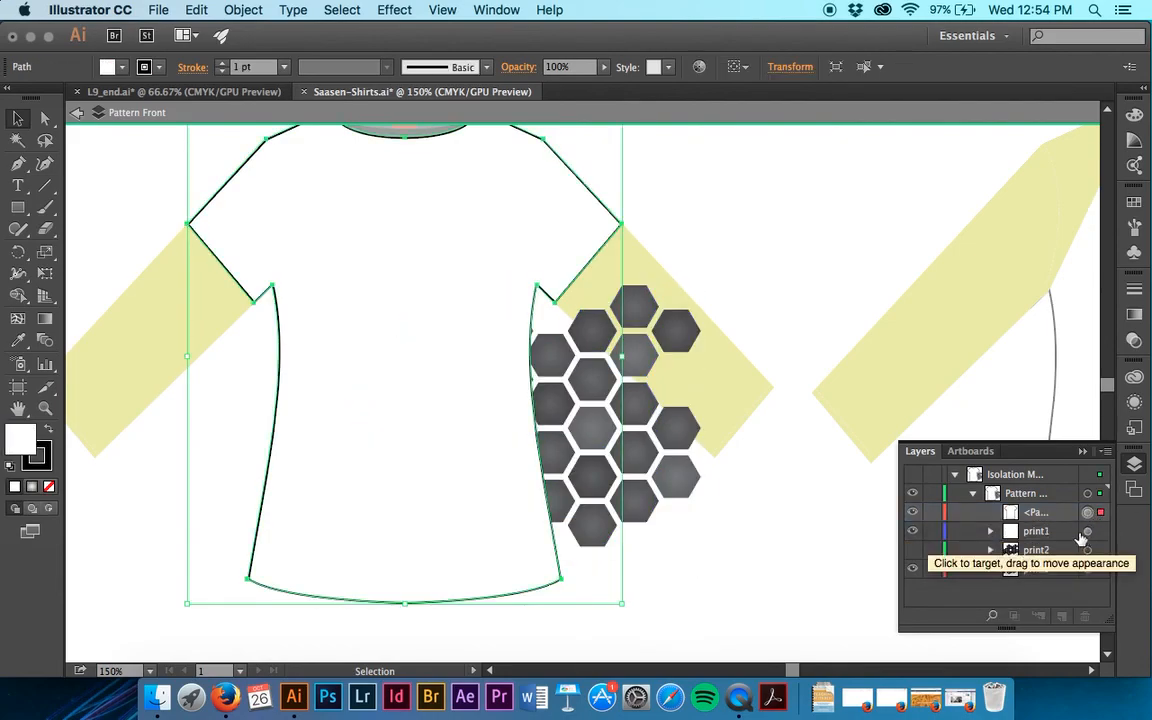
{"action": "left_click", "coordinate": [1036, 532]}
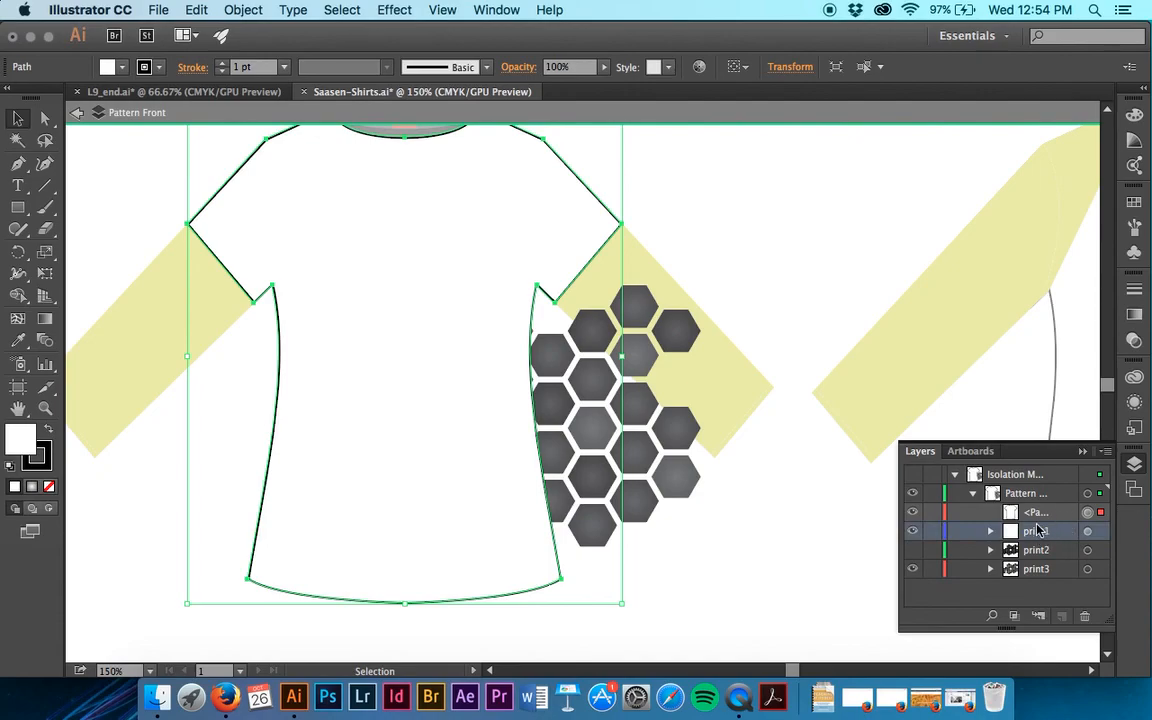
{"action": "left_click", "coordinate": [1040, 512]}
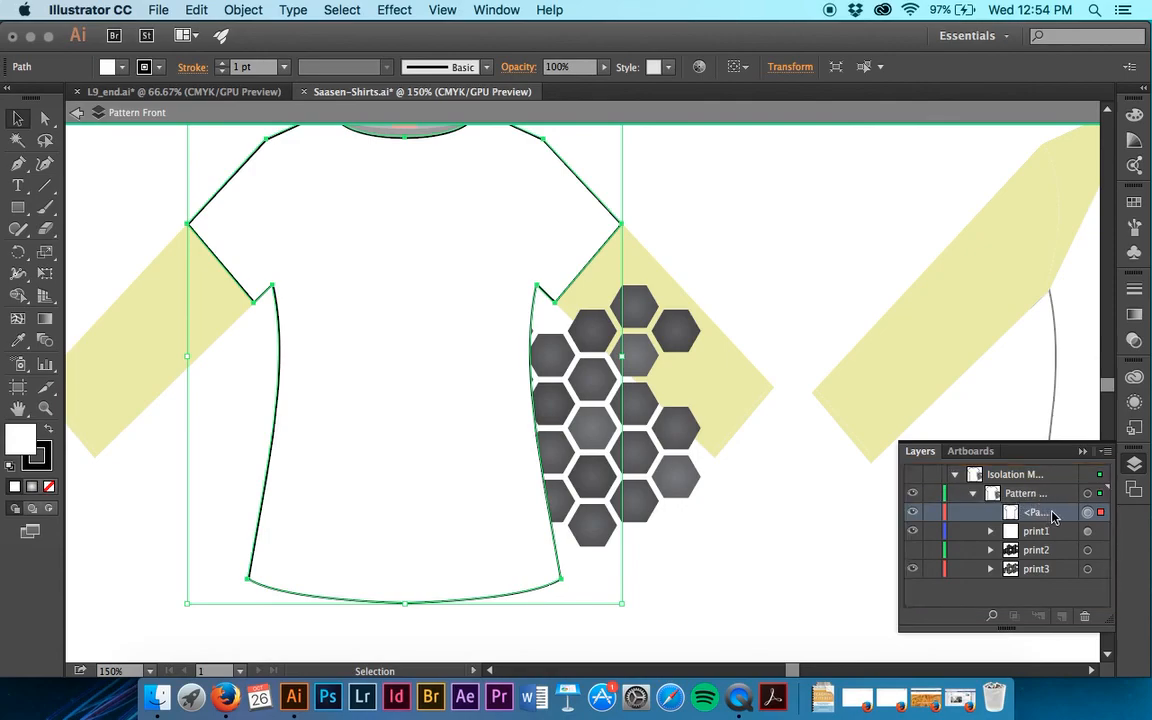
Move the shirt outline path directly into the Pattern Front layer, above print1, and keep it highlighted.
{"action": "left_click_drag", "start_coordinate": [1056, 516], "coordinate": [1043, 485]}
{"action": "left_click", "coordinate": [973, 494]}
{"action": "left_click", "coordinate": [973, 494]}
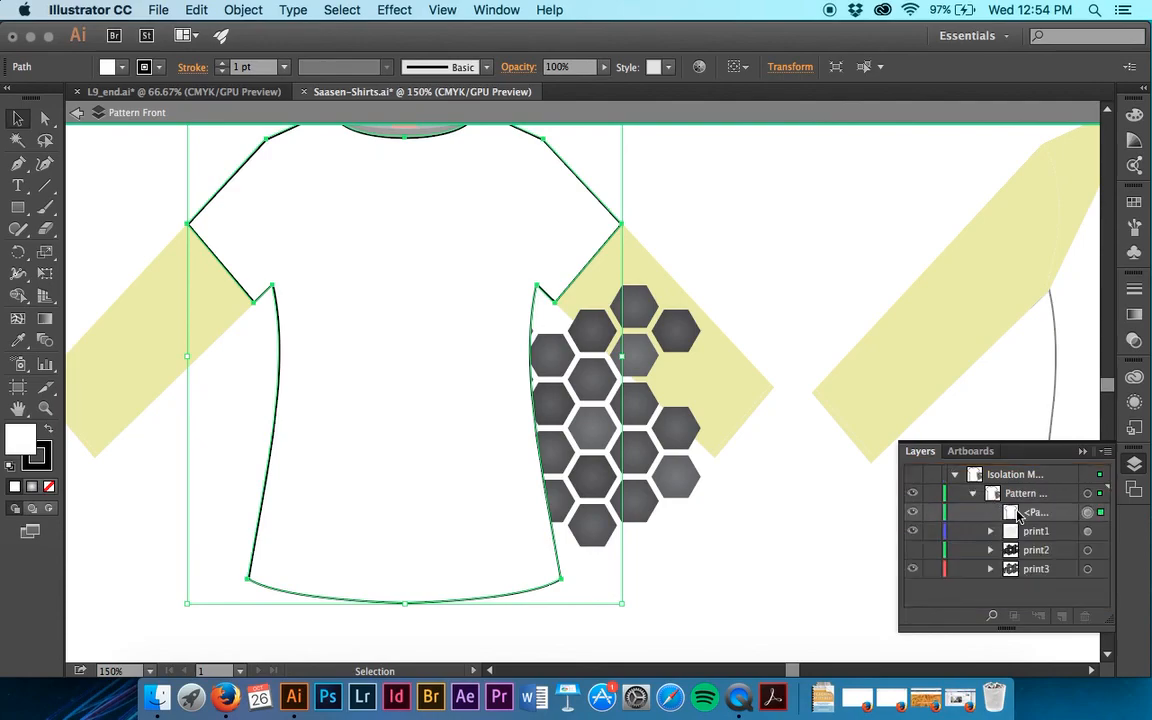
{"action": "left_click", "coordinate": [1062, 518]}
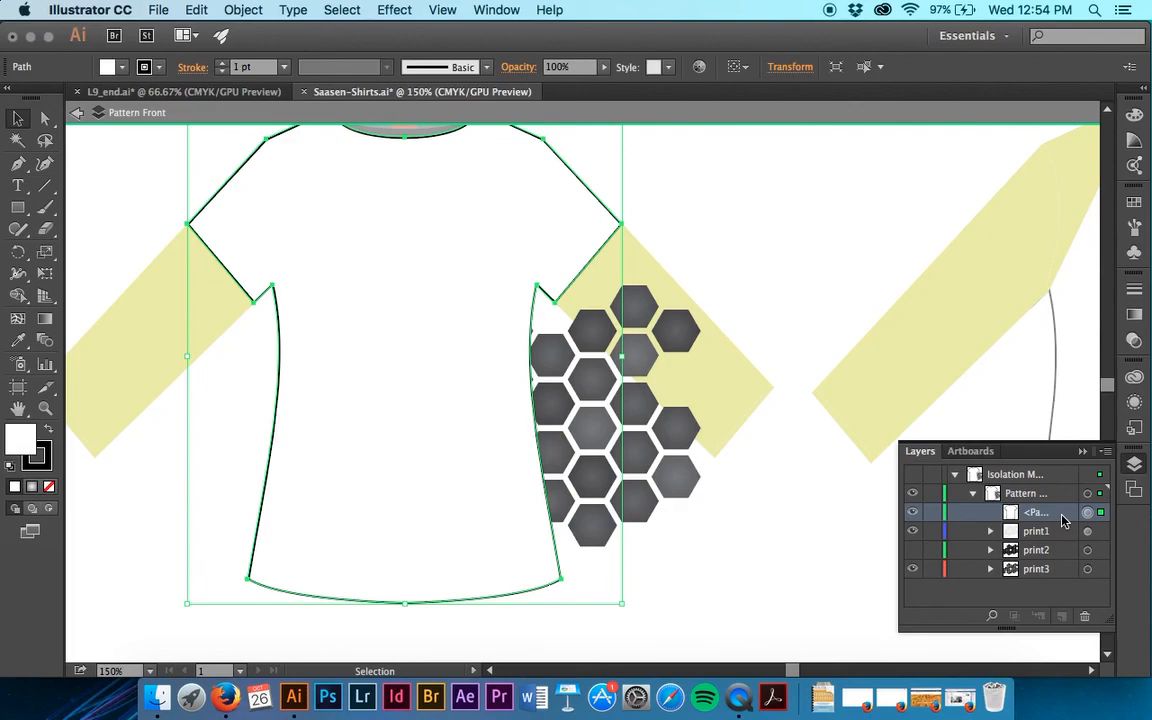
Try selecting print1 with print3, then all visible artwork, and clear the selection.
{"action": "left_click", "coordinate": [1099, 531]}
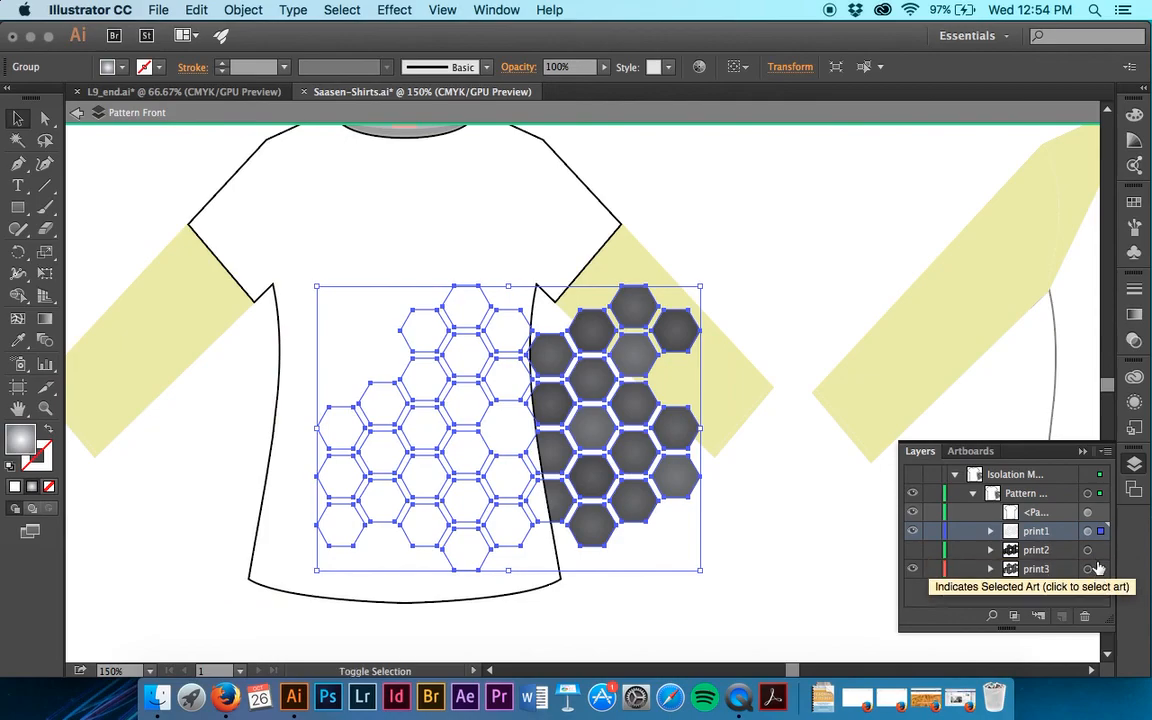
{"action": "left_click", "coordinate": [1099, 568], "text": "shift"}
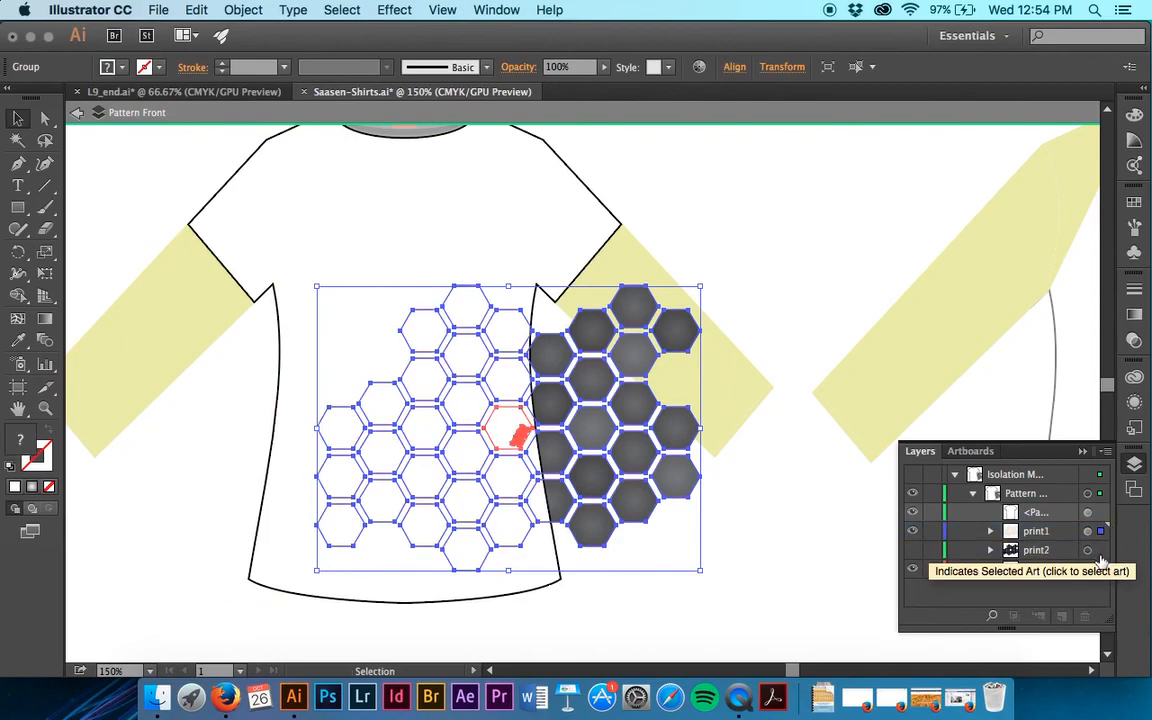
{"action": "key", "text": "super+shift+a"}
{"action": "left_click", "coordinate": [1099, 531]}
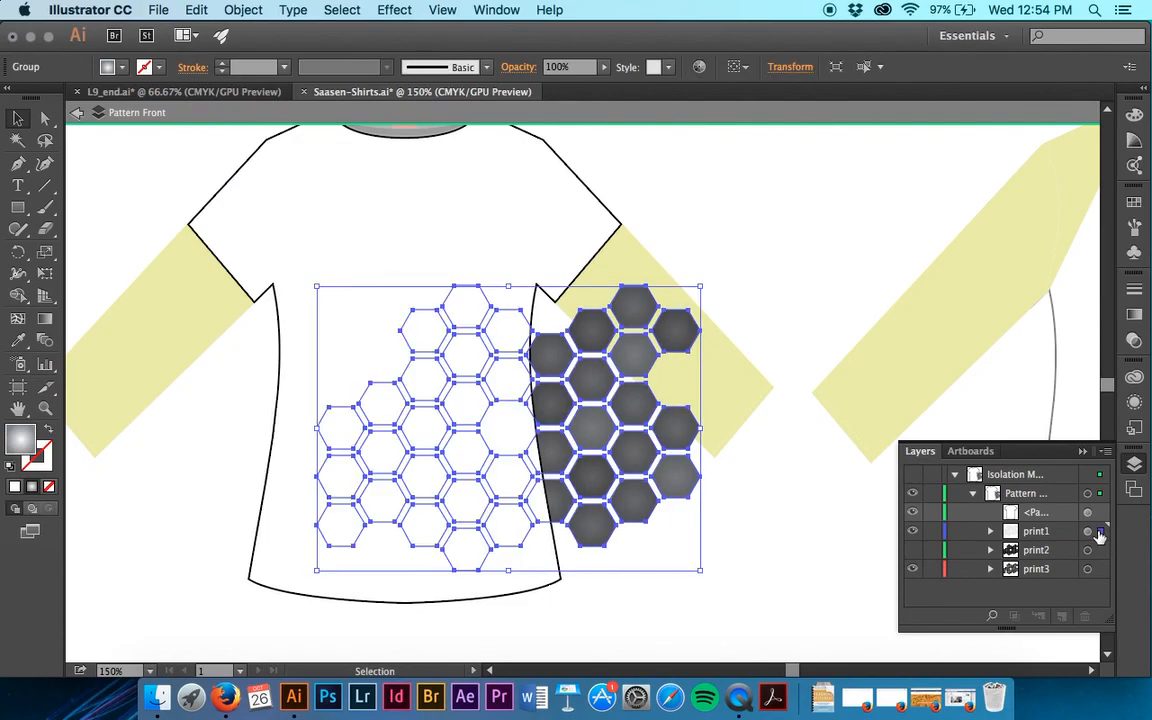
{"action": "key", "text": "super+shift+a"}
{"action": "left_click", "coordinate": [1100, 531]}
{"action": "left_click", "coordinate": [1101, 567], "text": "shift"}
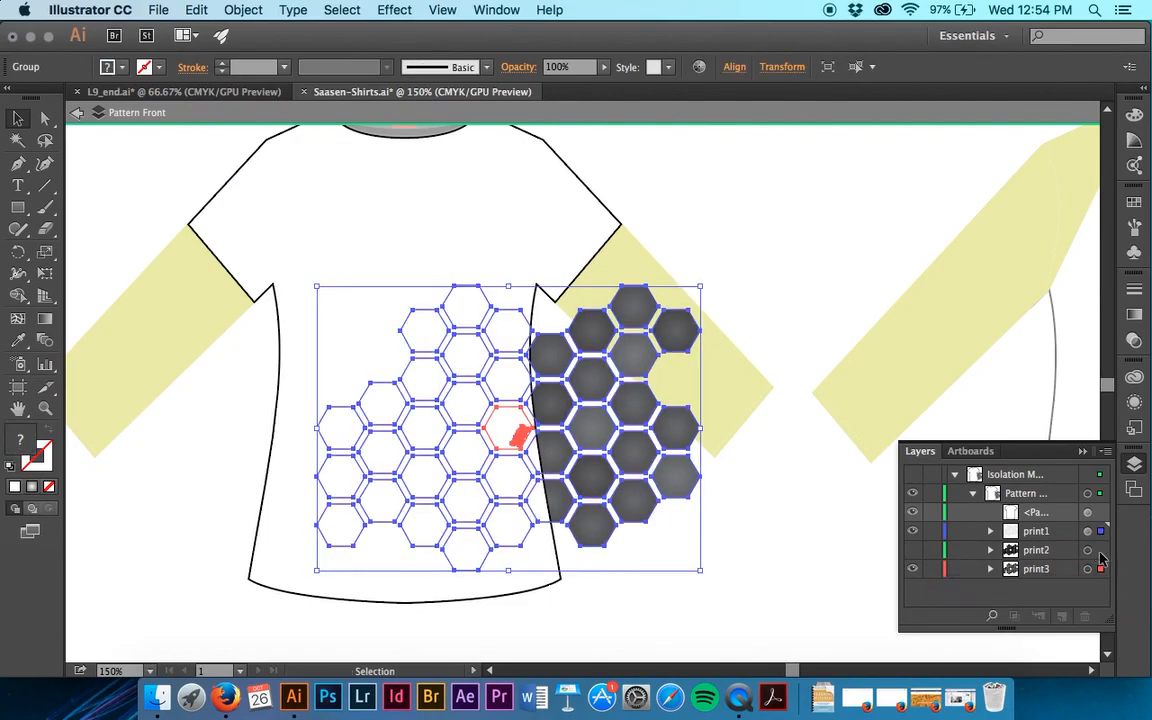
{"action": "key", "text": "super+shift+a"}
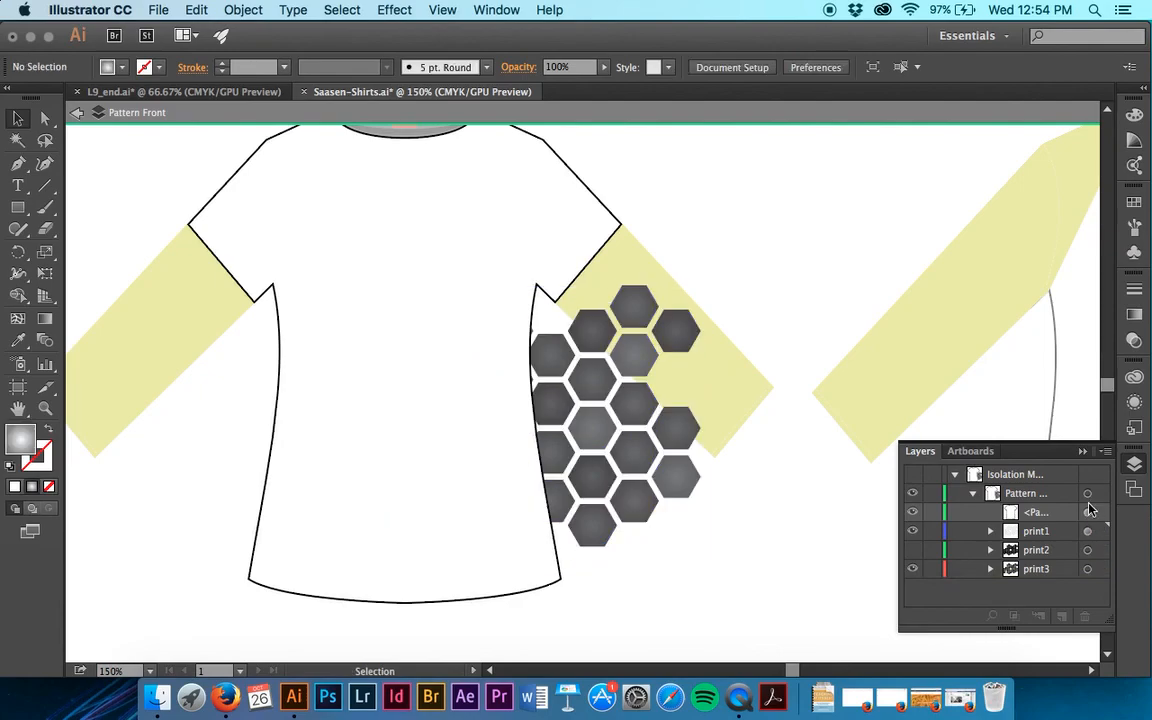
{"action": "key", "text": "super+a"}
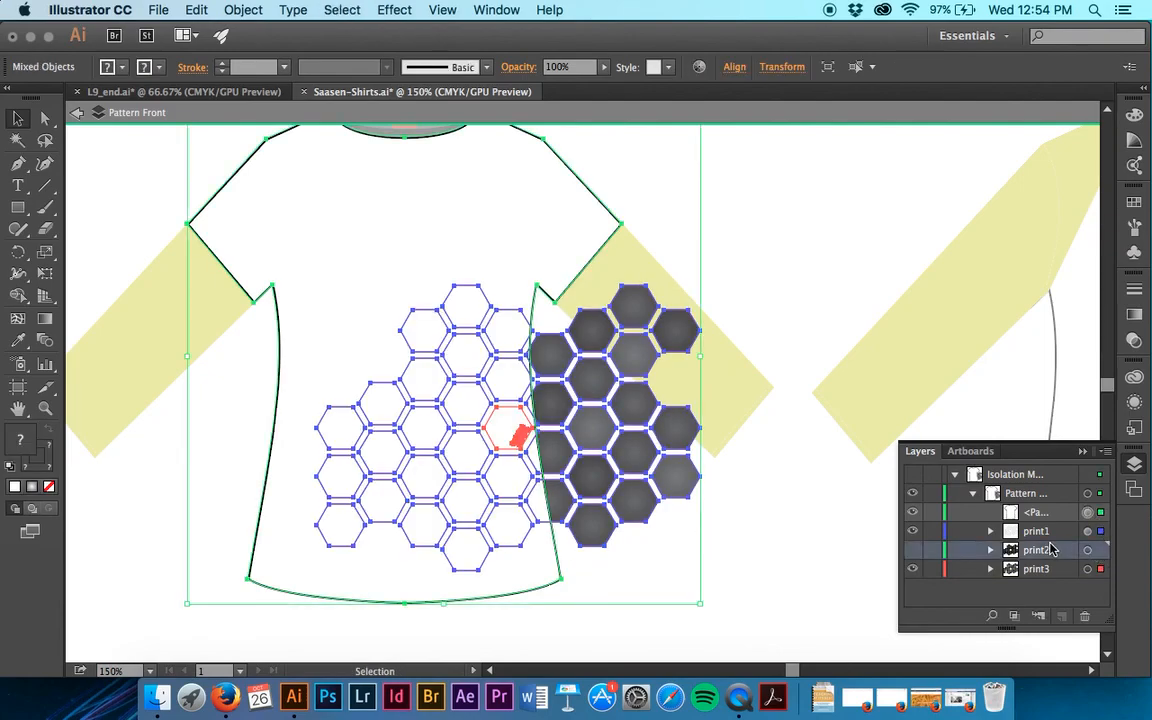
{"action": "key", "text": "super+shift+a"}
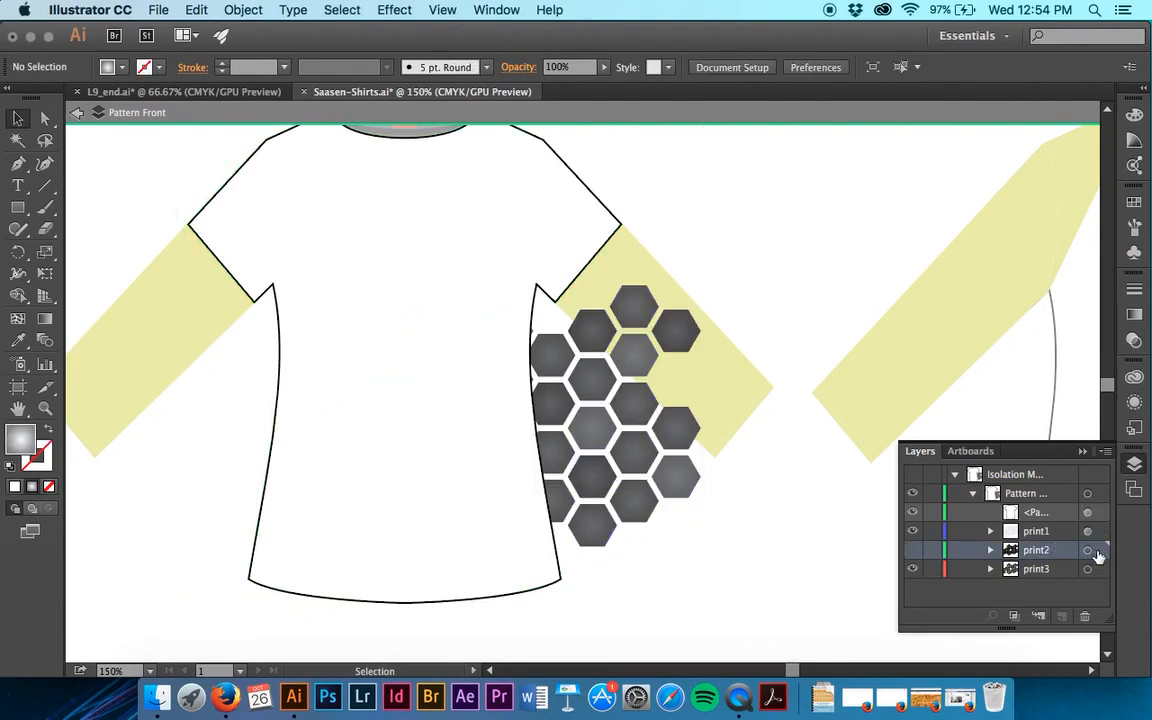
Show print2 again and try selecting the artwork of print2, print3 and finally everything in Pattern Front.
{"action": "left_click", "coordinate": [913, 550]}
{"action": "left_click", "coordinate": [1089, 550]}
{"action": "left_click", "coordinate": [1092, 568]}
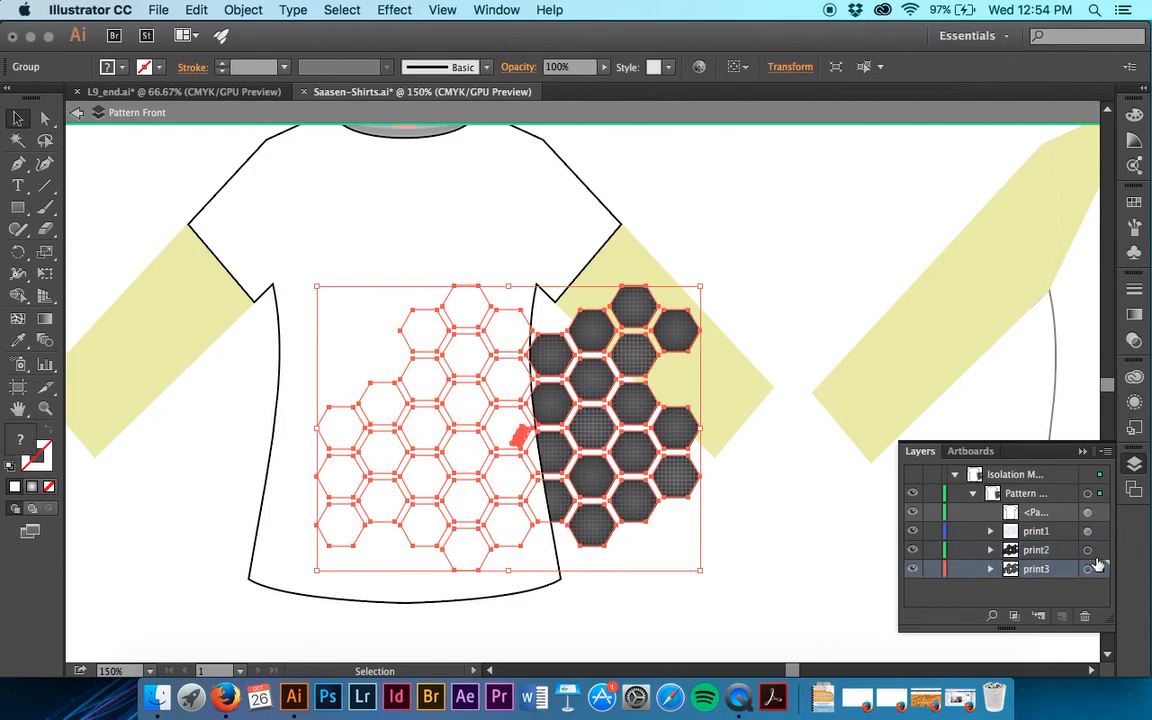
{"action": "key", "text": "super+a"}
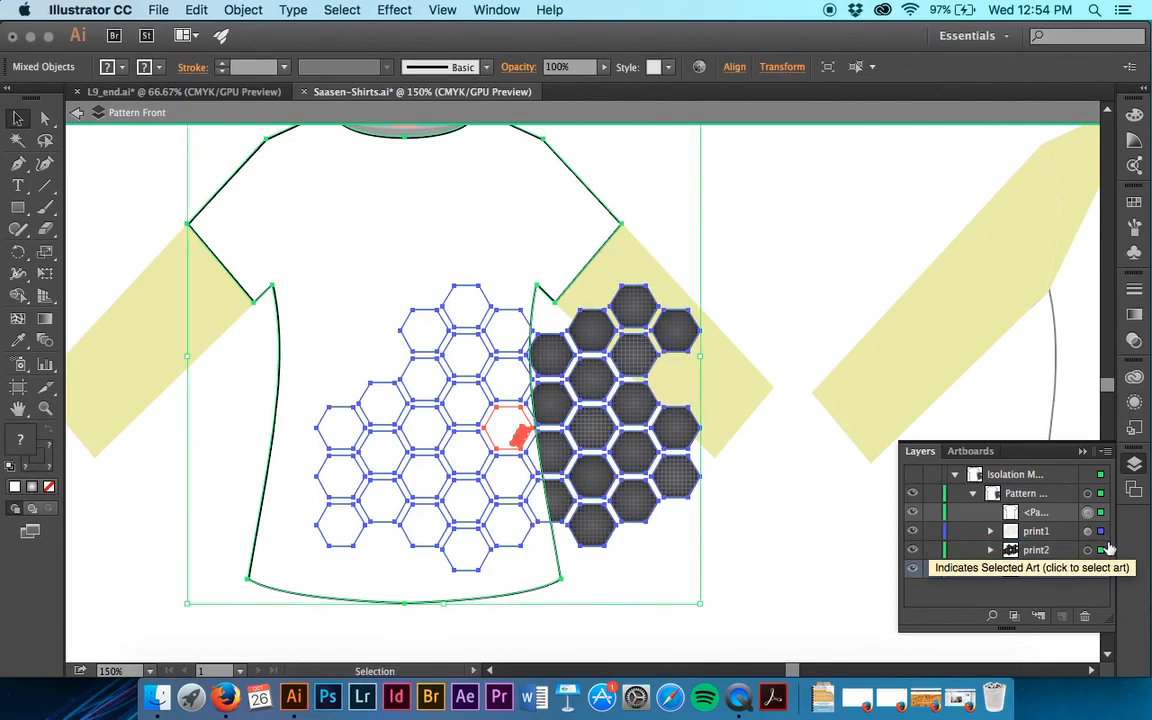
Try selecting print1, print2 and print3 together without the shirt outline path, and highlight the path in the layer list.
{"action": "left_click", "coordinate": [1088, 512]}
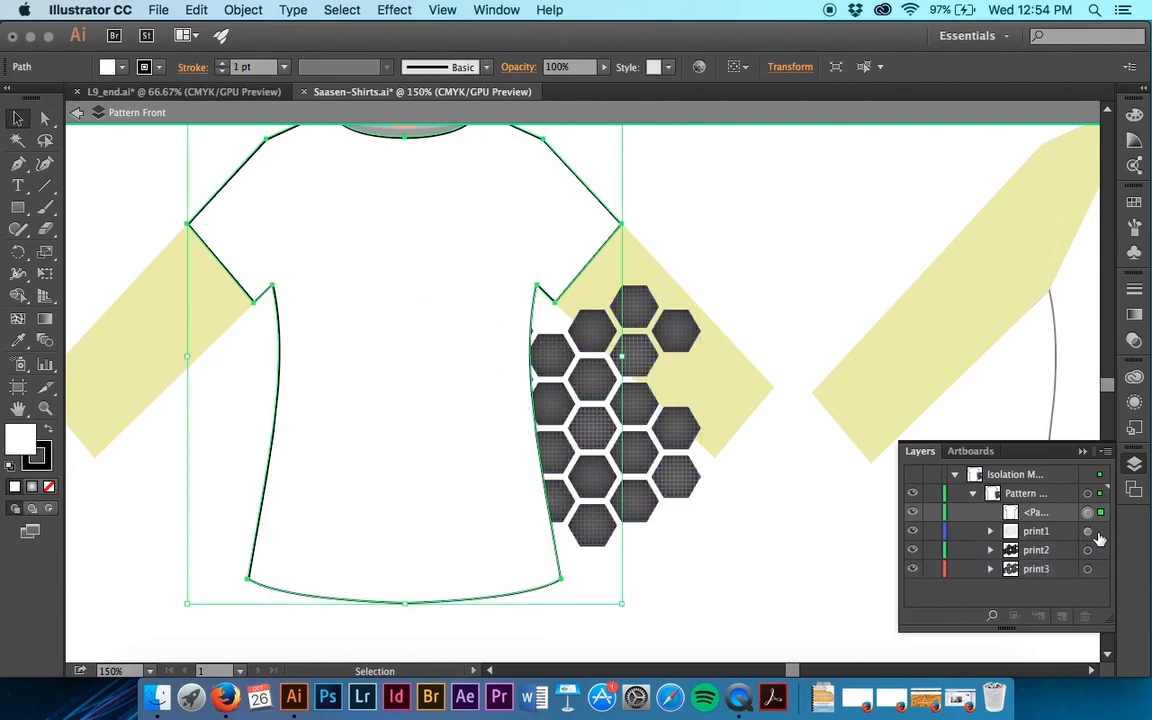
{"action": "left_click", "coordinate": [1092, 531], "text": "shift"}
{"action": "left_click", "coordinate": [1100, 514]}
{"action": "left_click", "coordinate": [1100, 531], "text": "shift"}
{"action": "left_click", "coordinate": [1102, 531]}
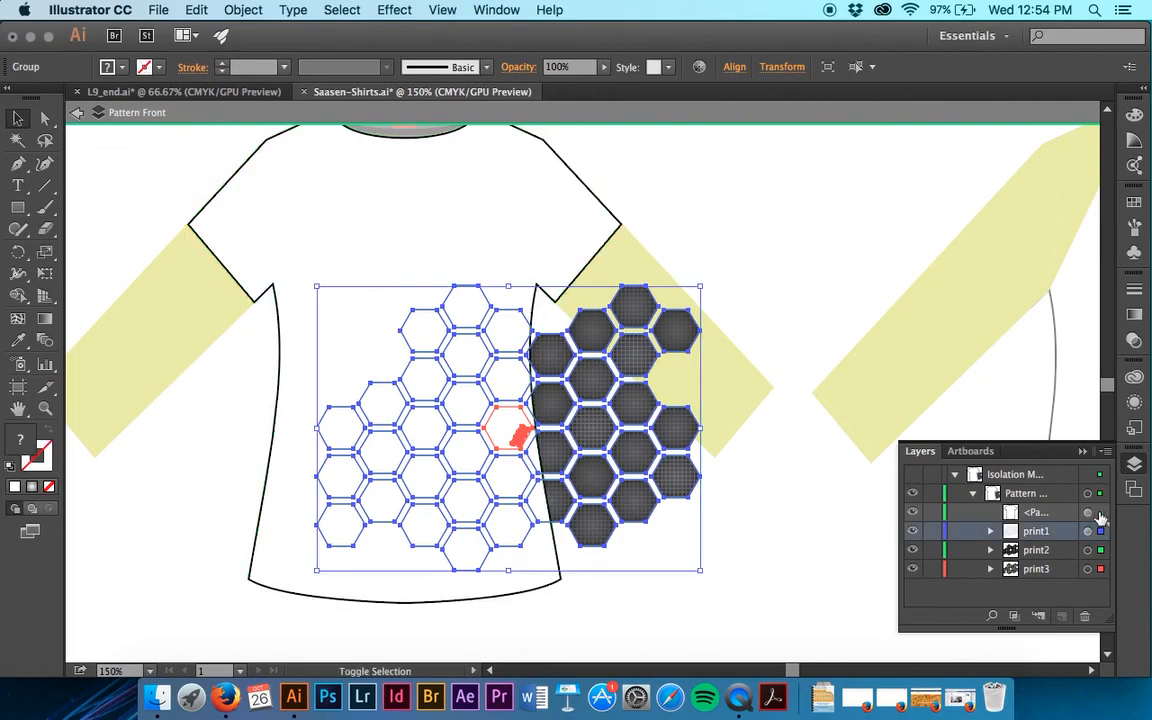
{"action": "left_click", "coordinate": [1040, 513]}
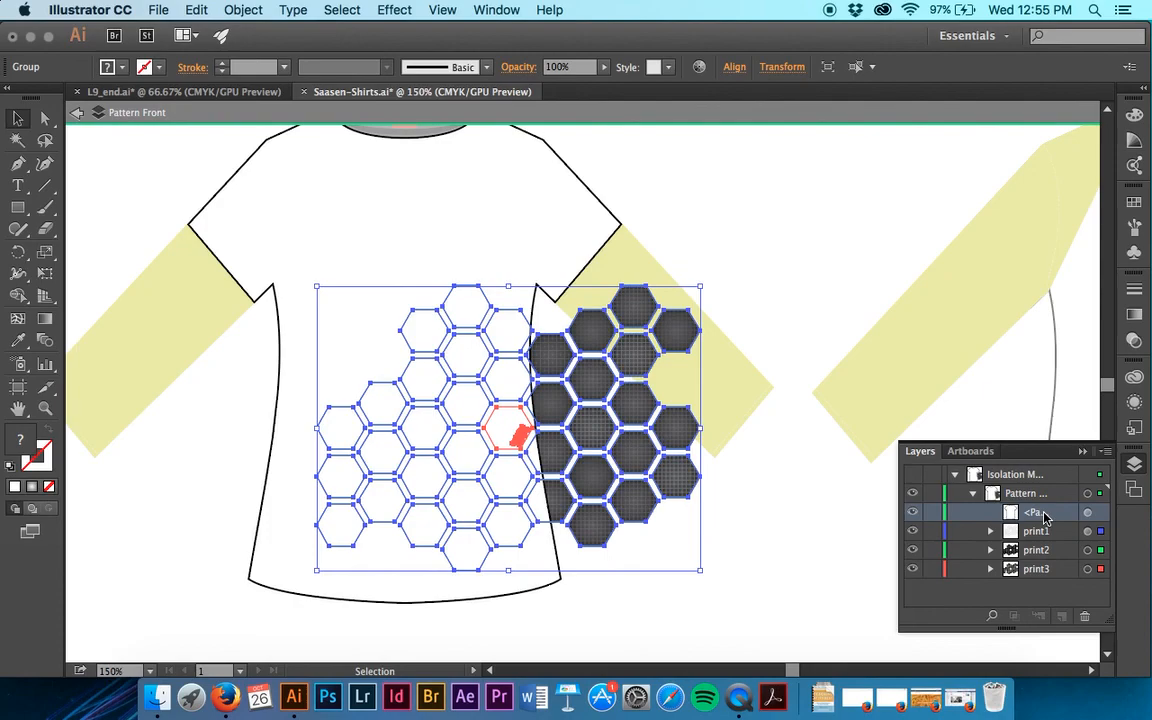
Select the artwork on print2 by itself, and switch the selection to the artwork on print3.
{"action": "left_click", "coordinate": [1088, 551]}
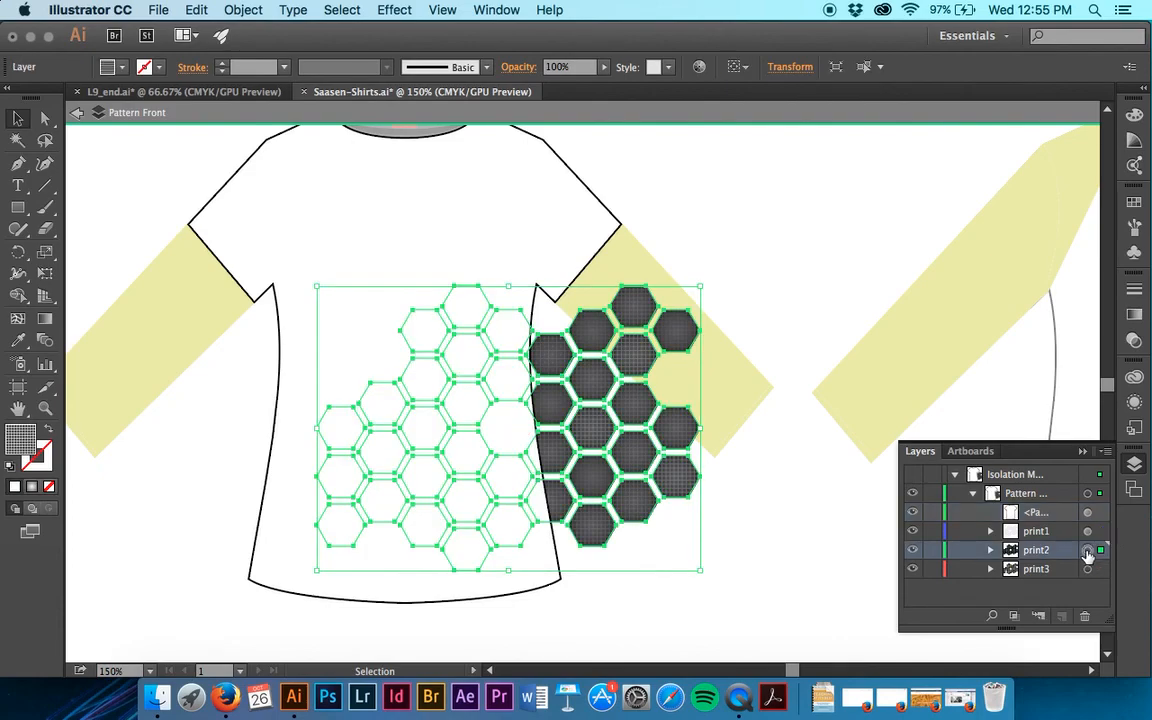
{"action": "left_click_drag", "start_coordinate": [1100, 550], "coordinate": [1100, 569]}
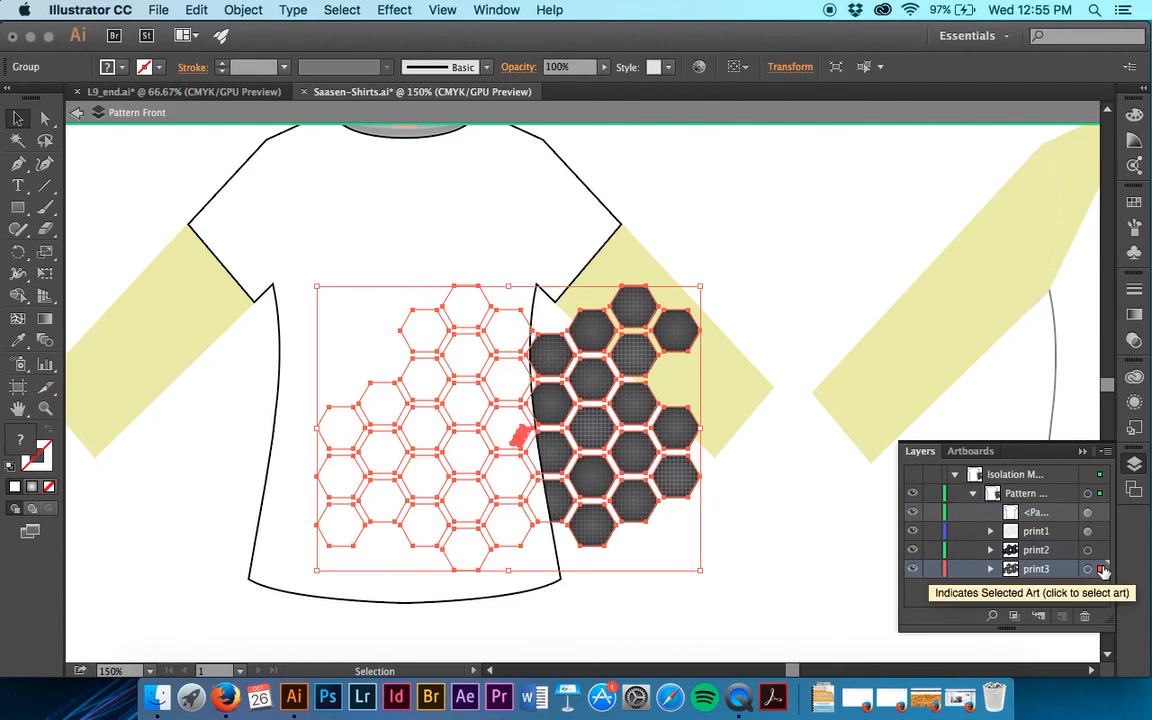